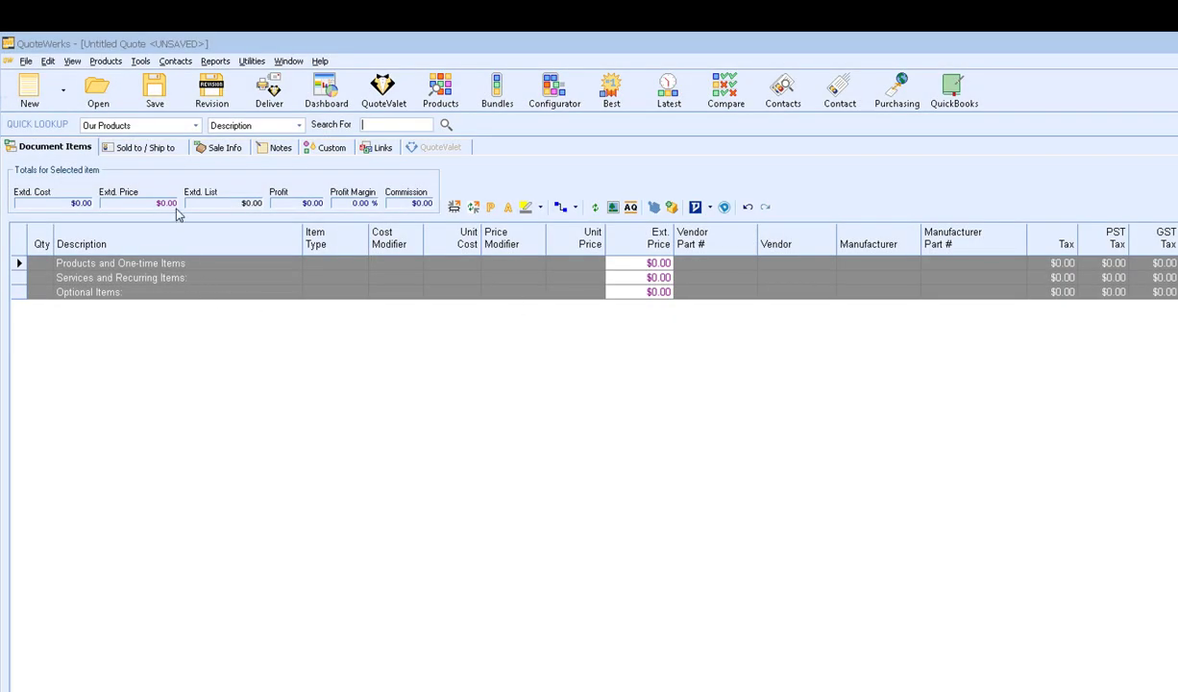
- Look up Autotask contacts for the quote's Sold to section by AccountName "aspire"
click(135, 152)
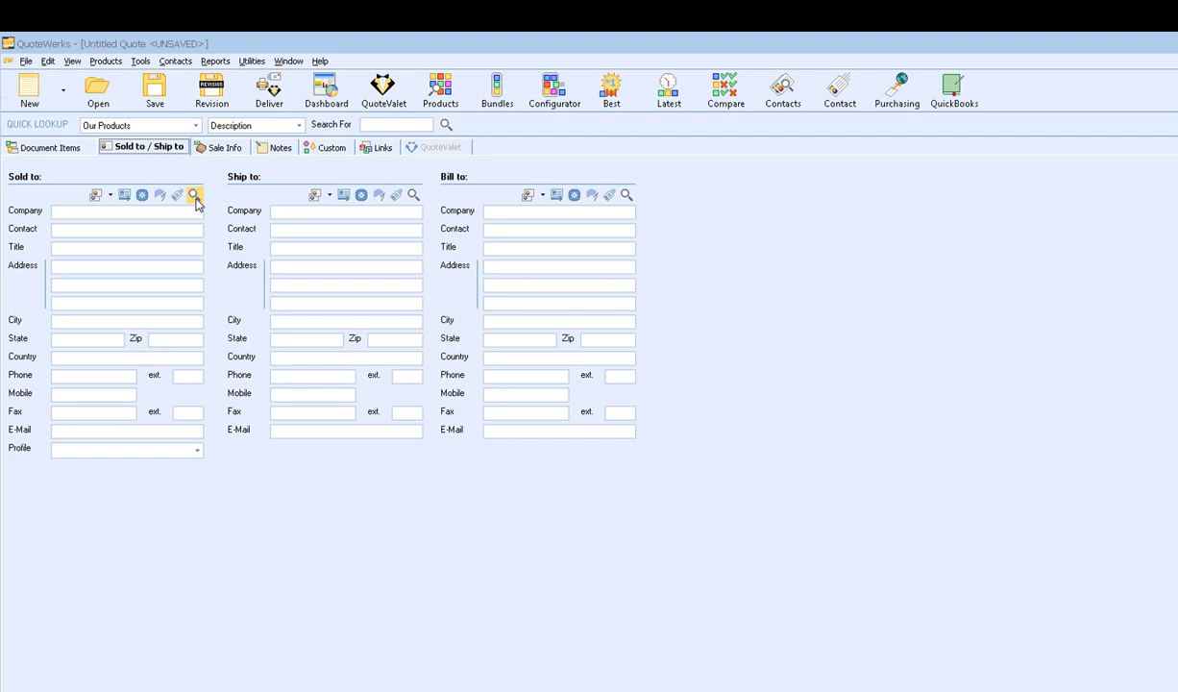
click(194, 196)
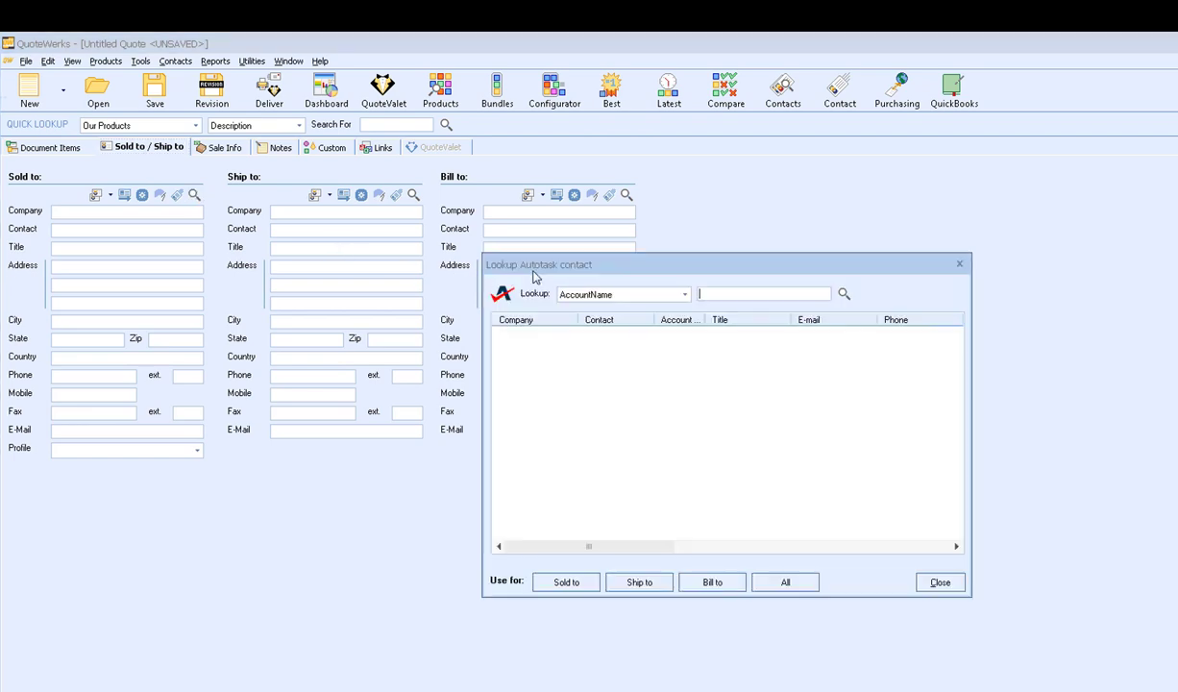
drag(607, 262, 712, 210)
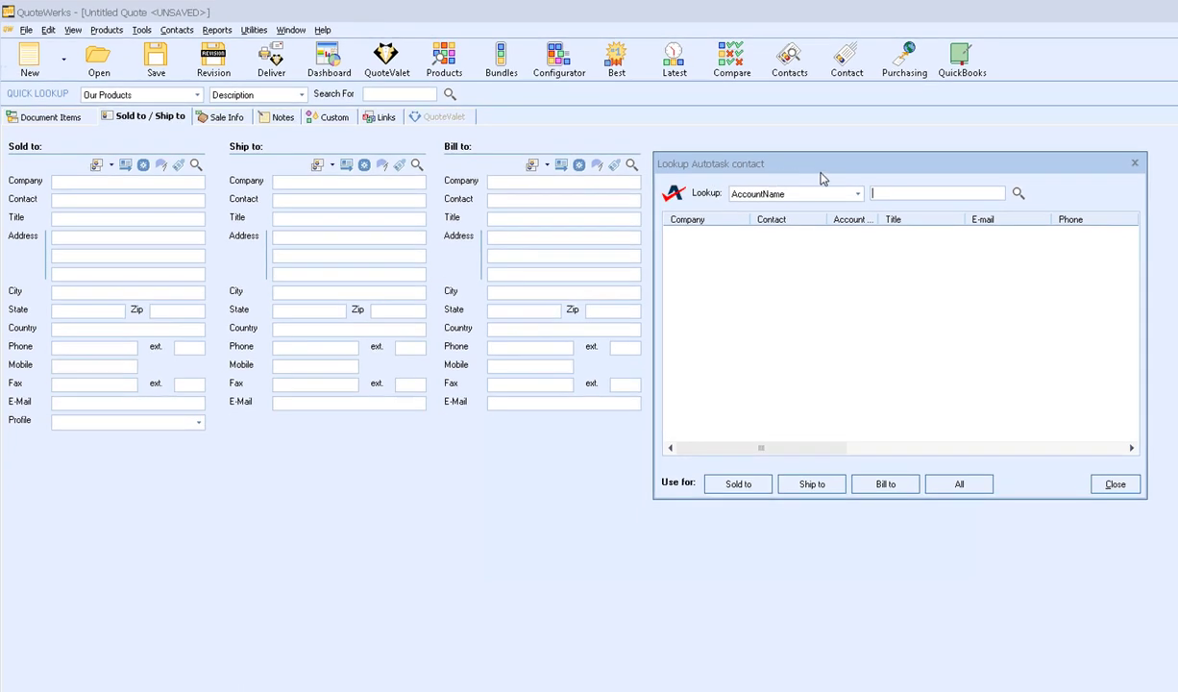
click(856, 195)
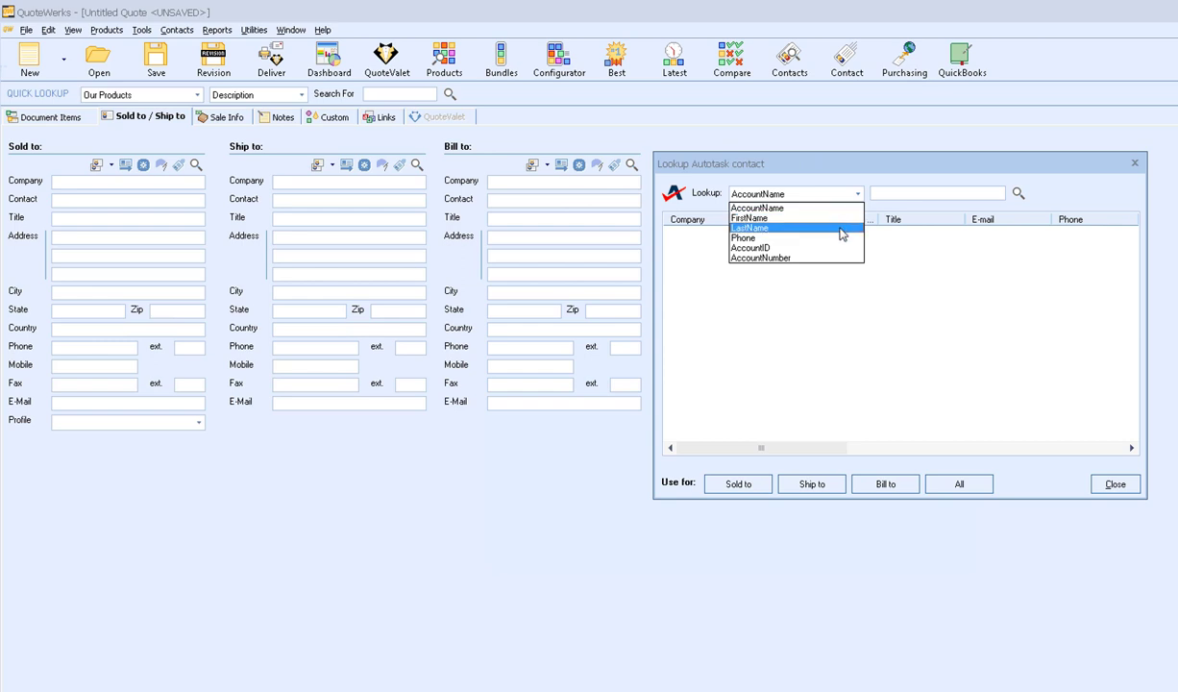
key(Down)
key(Down)
key(Down)
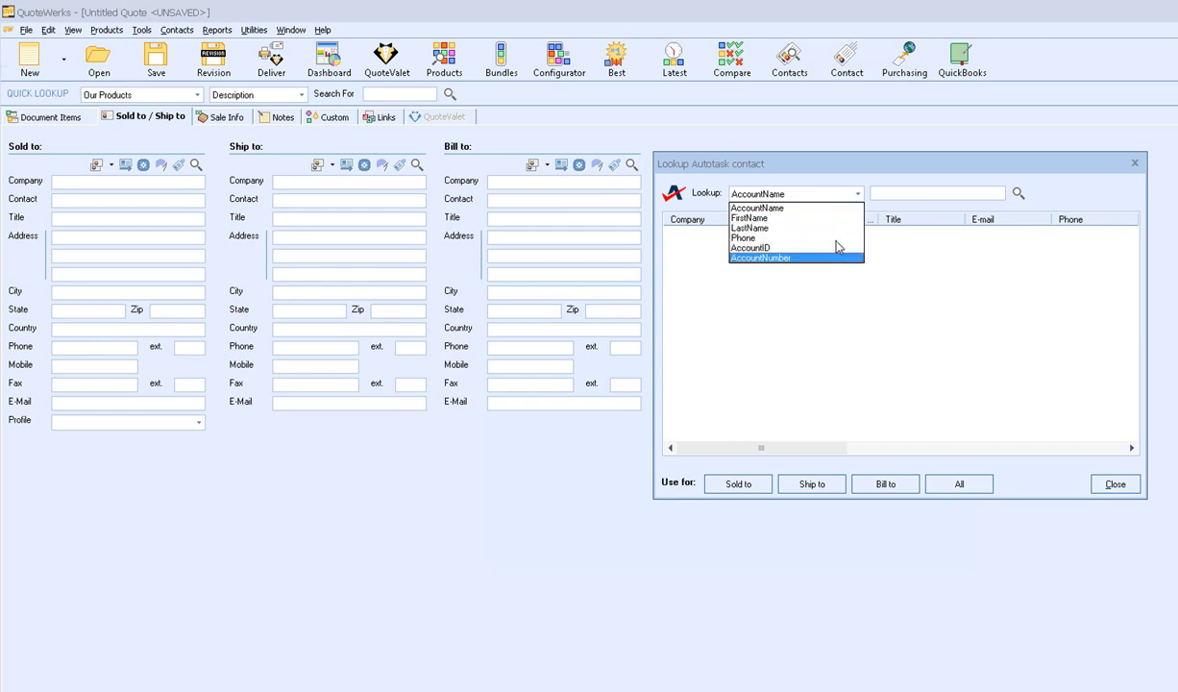
click(820, 208)
click(904, 192)
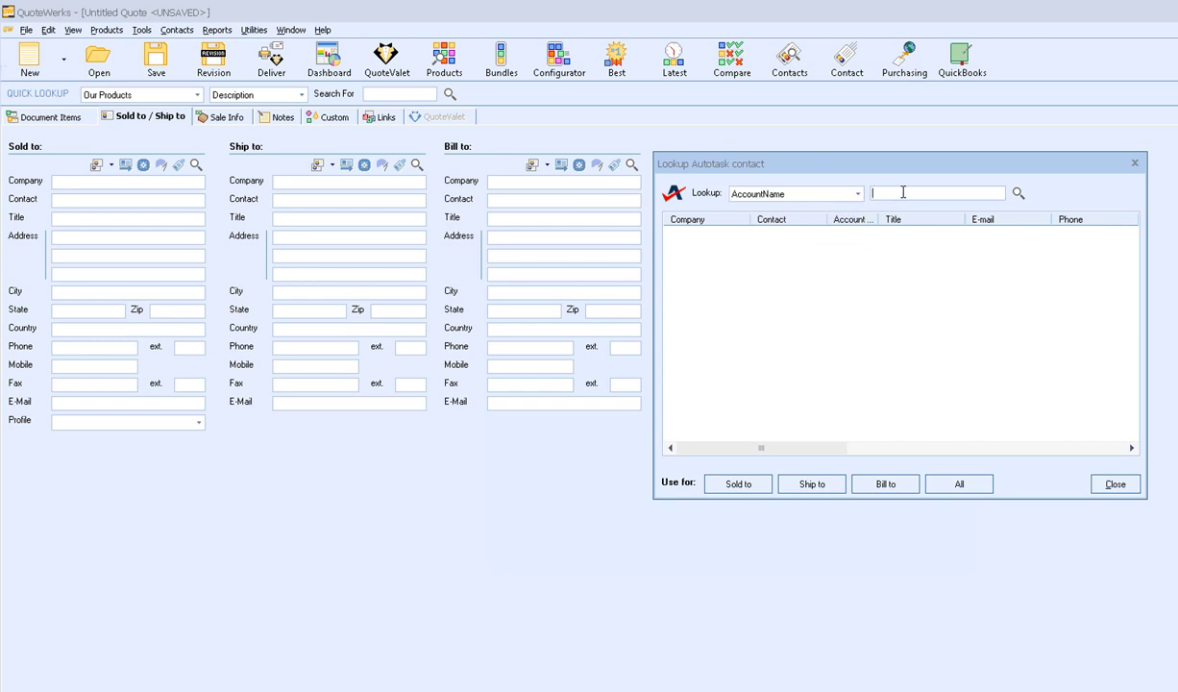
text(aspire)
key(Return)
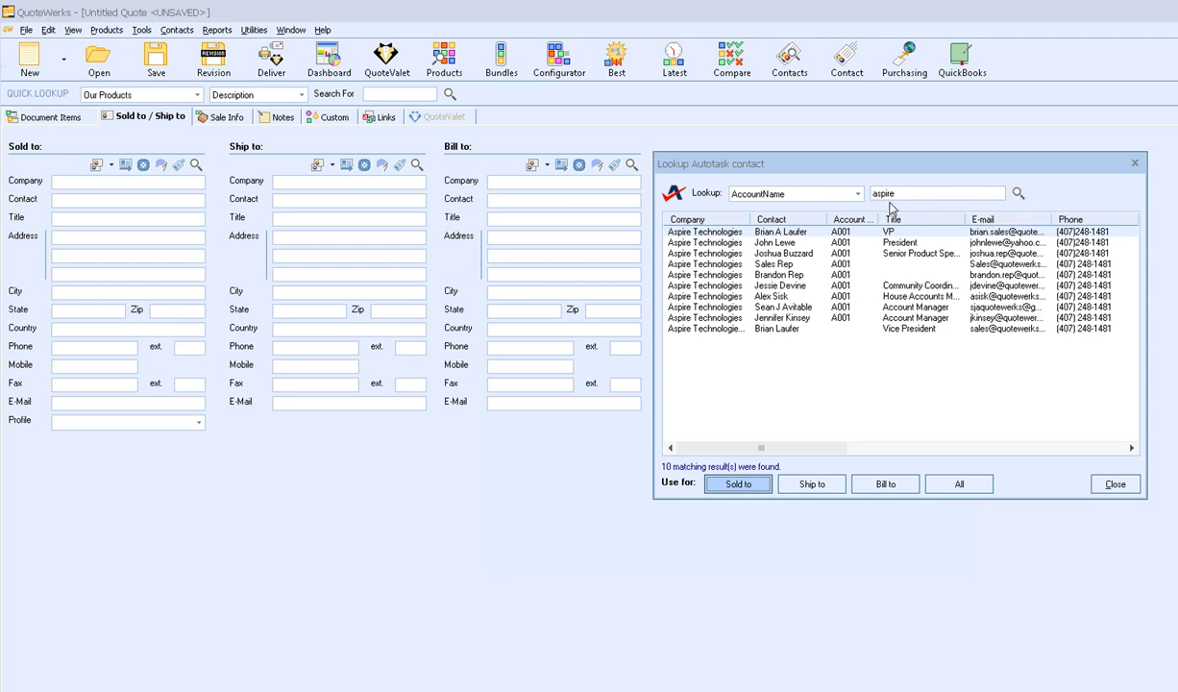
- Use the Aspire Technologies contact titled VP for the Sold to, Ship to and Bill to details
click(791, 233)
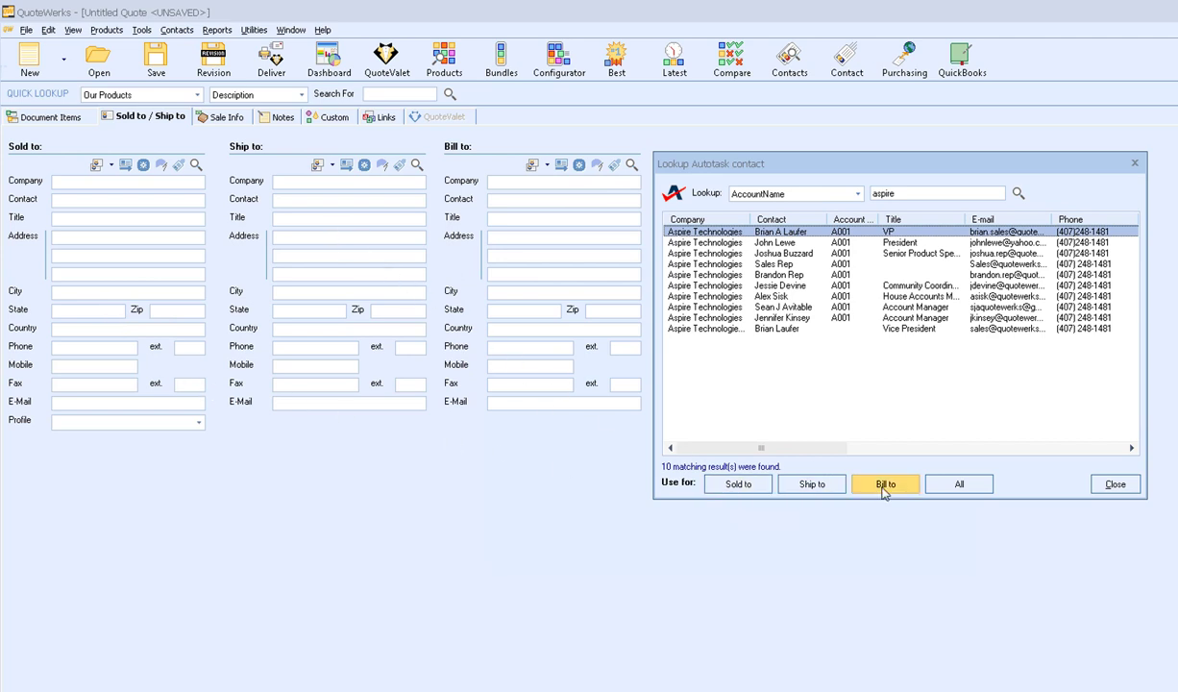
click(848, 476)
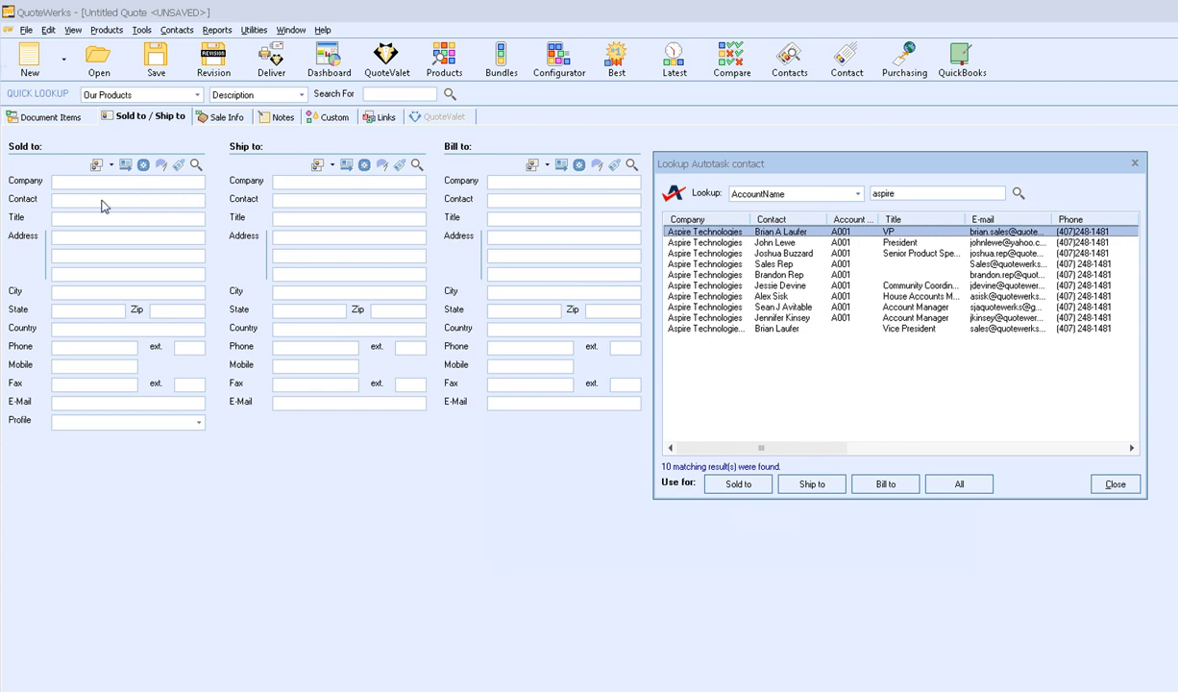
click(959, 483)
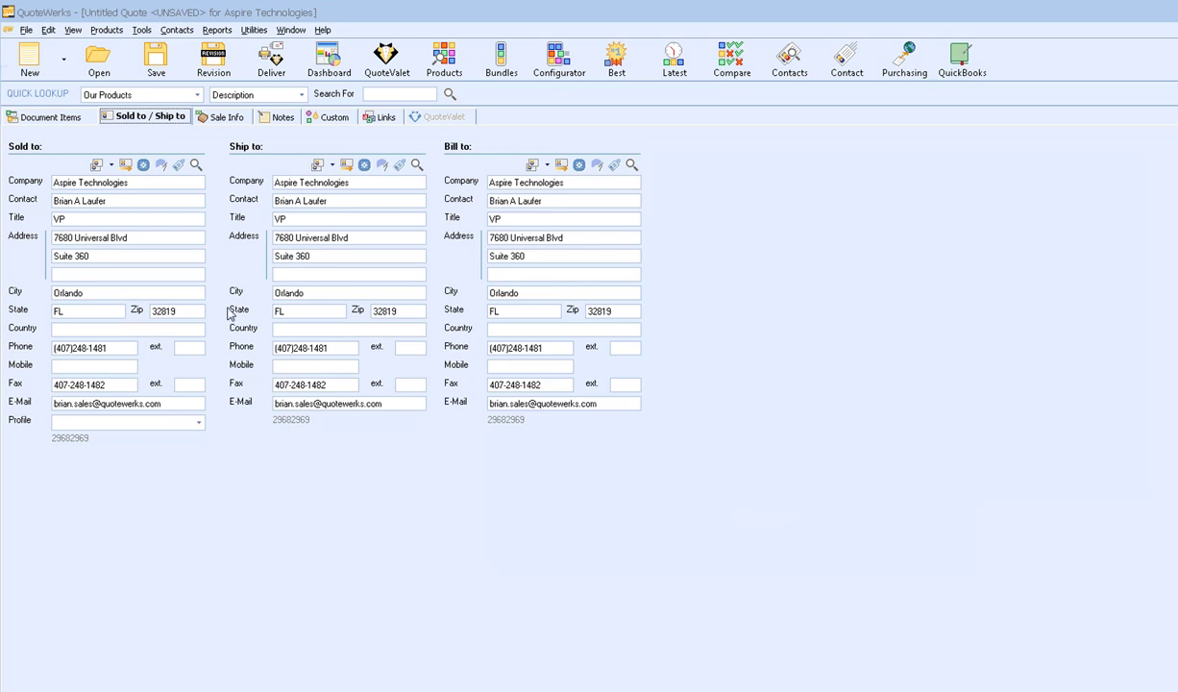
- Look up Autotask Products whose description contains "sonicwall" for the quote's document items
click(64, 116)
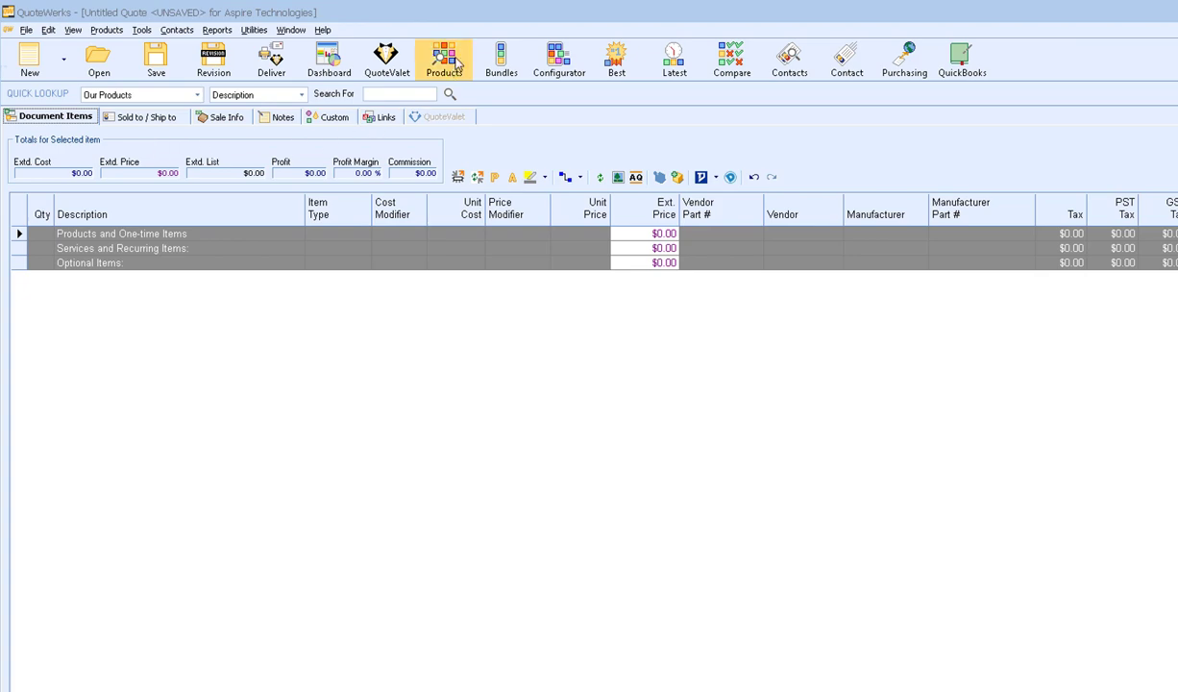
click(446, 59)
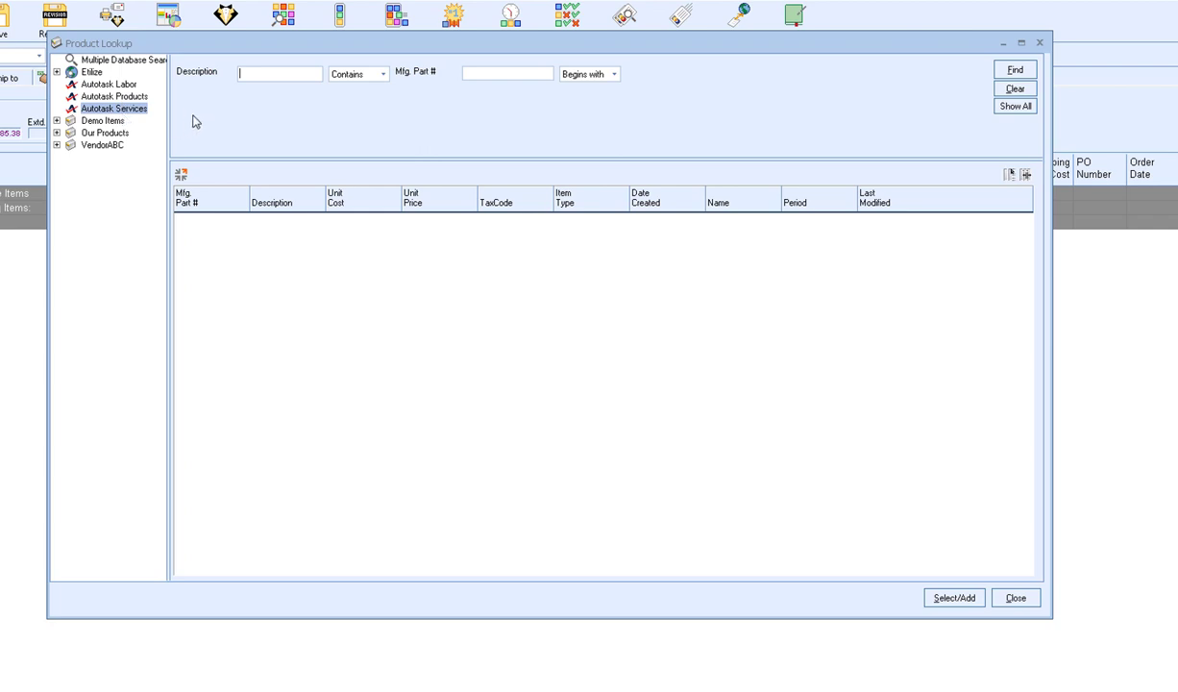
click(120, 96)
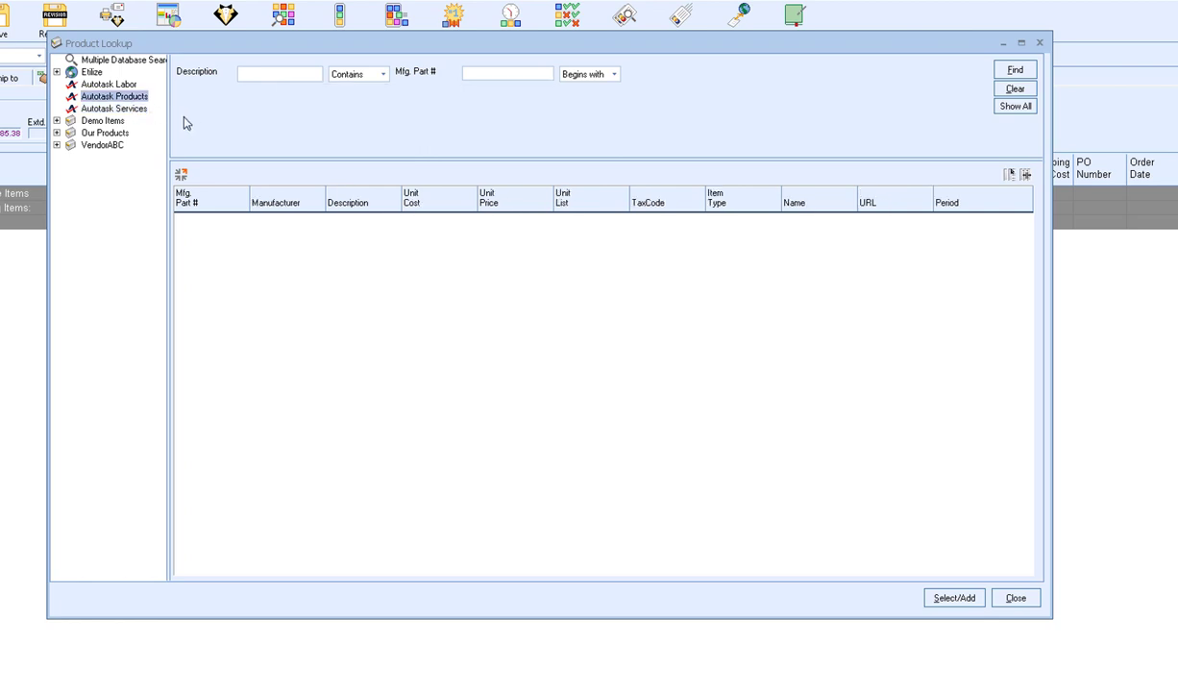
click(250, 75)
text(sonicwall)
click(1015, 70)
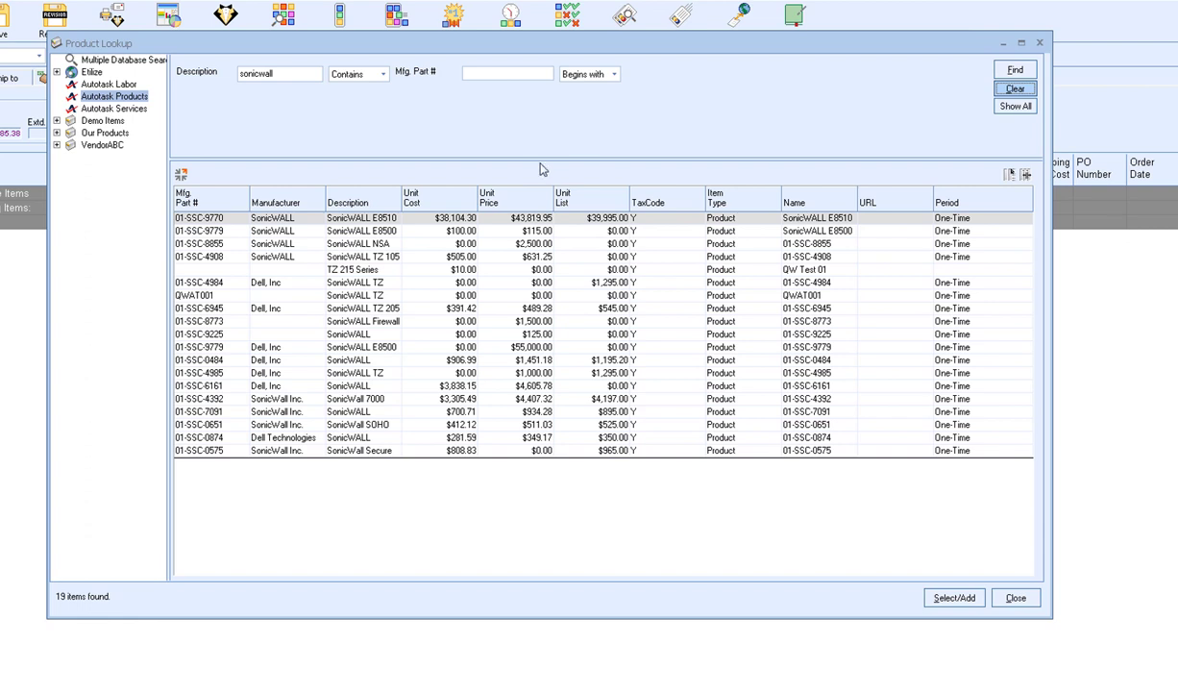
- Add the SonicWALL E8510, SonicWALL TZ 105 and SonicWALL TZ 205 products together to the quote
click(348, 220)
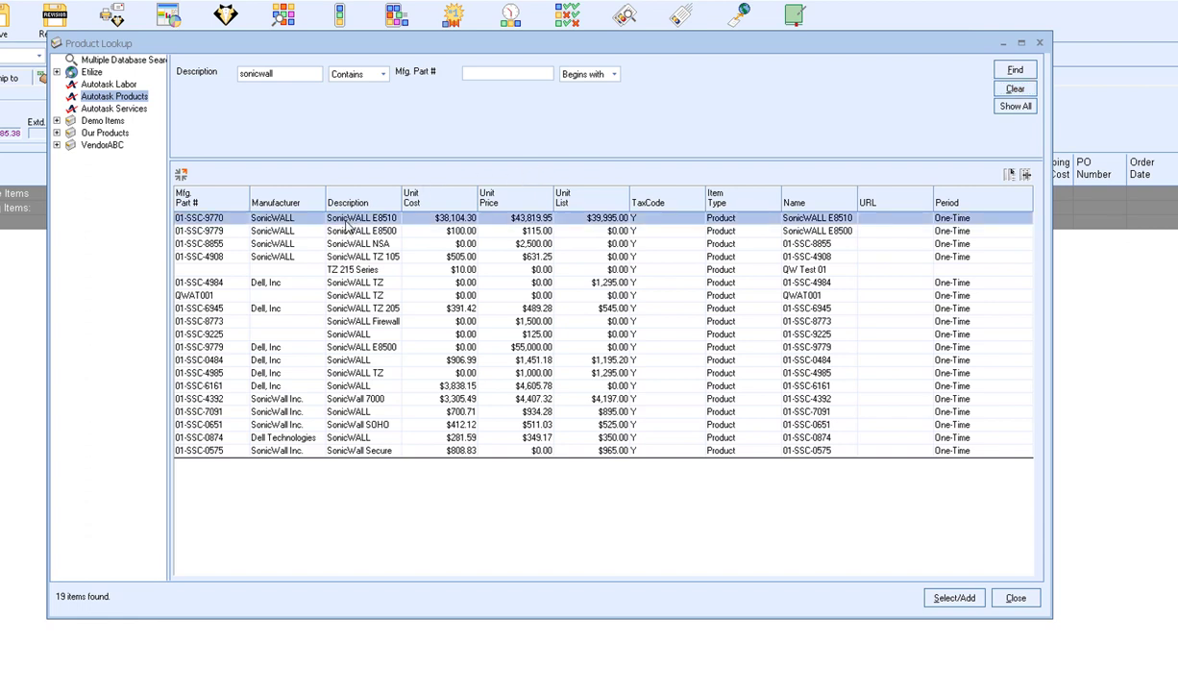
ctrl+click(348, 255)
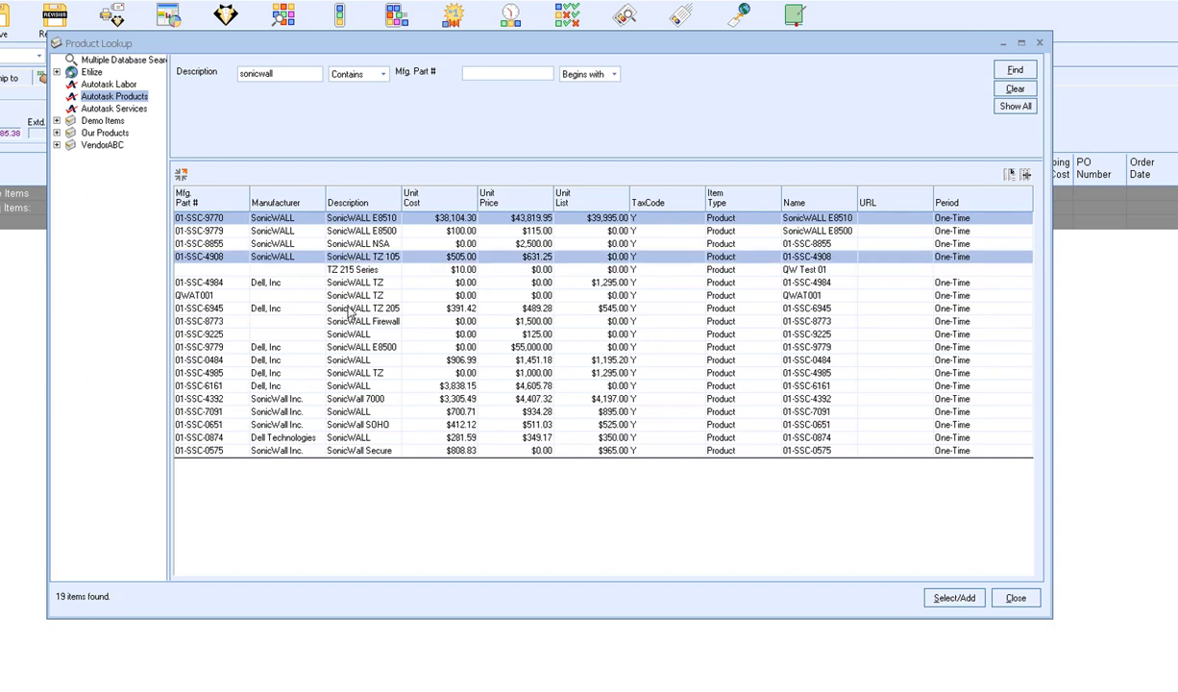
ctrl+click(349, 308)
right_click(348, 313)
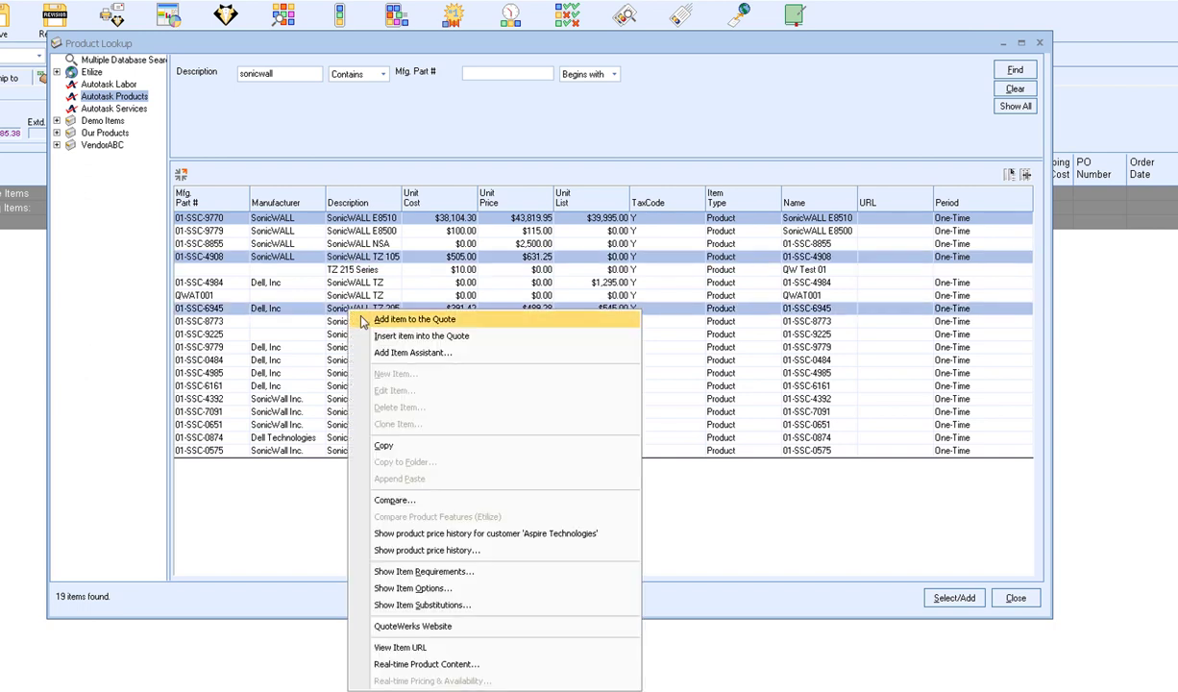
click(363, 322)
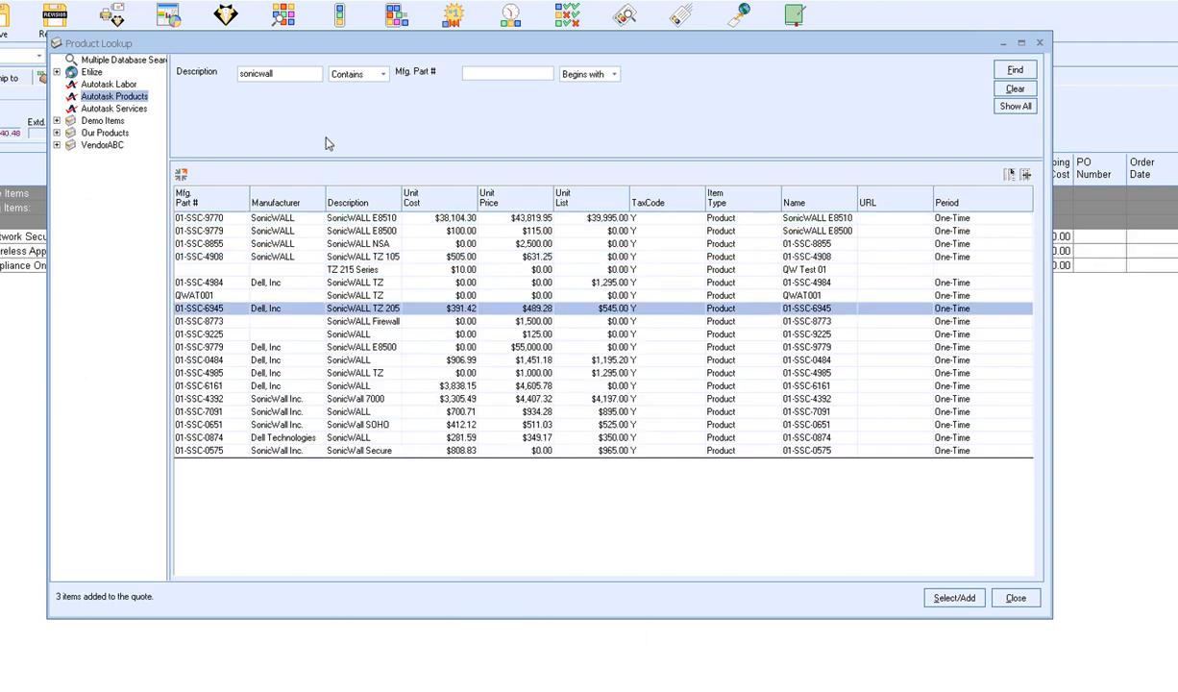
- Find Autotask Services containing "monitoring" and add Alert Monitoring and Platinum Desktop to the quote
click(134, 109)
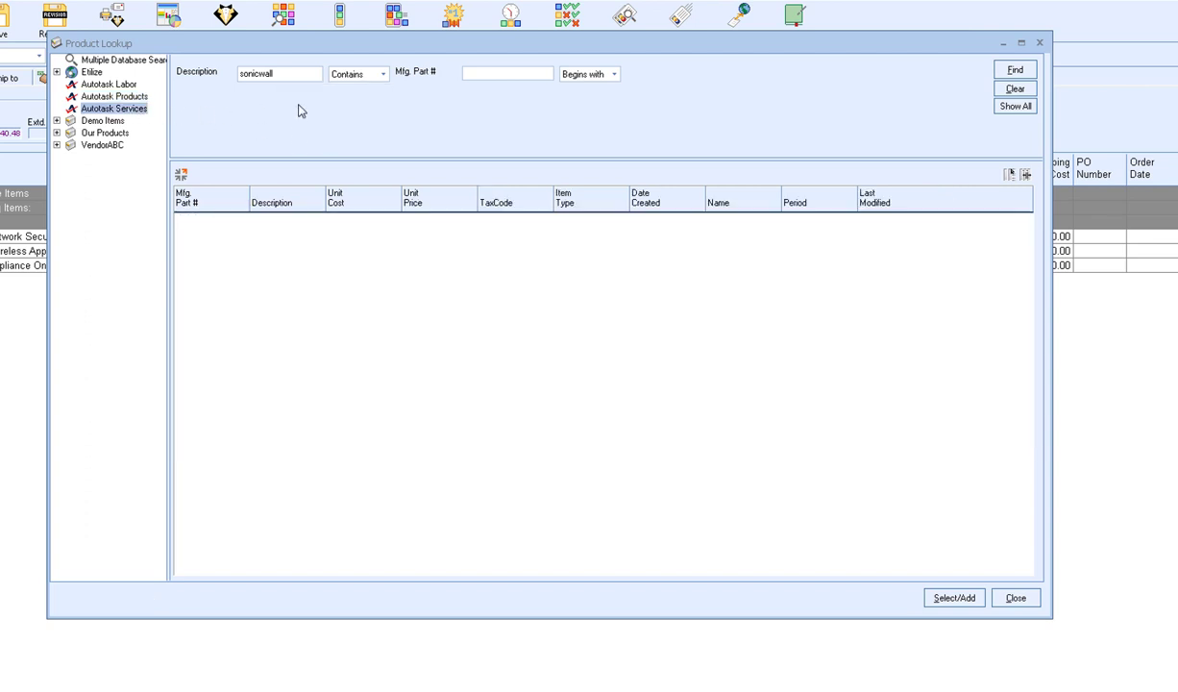
double_click(242, 73)
text(monitoring)
key(Return)
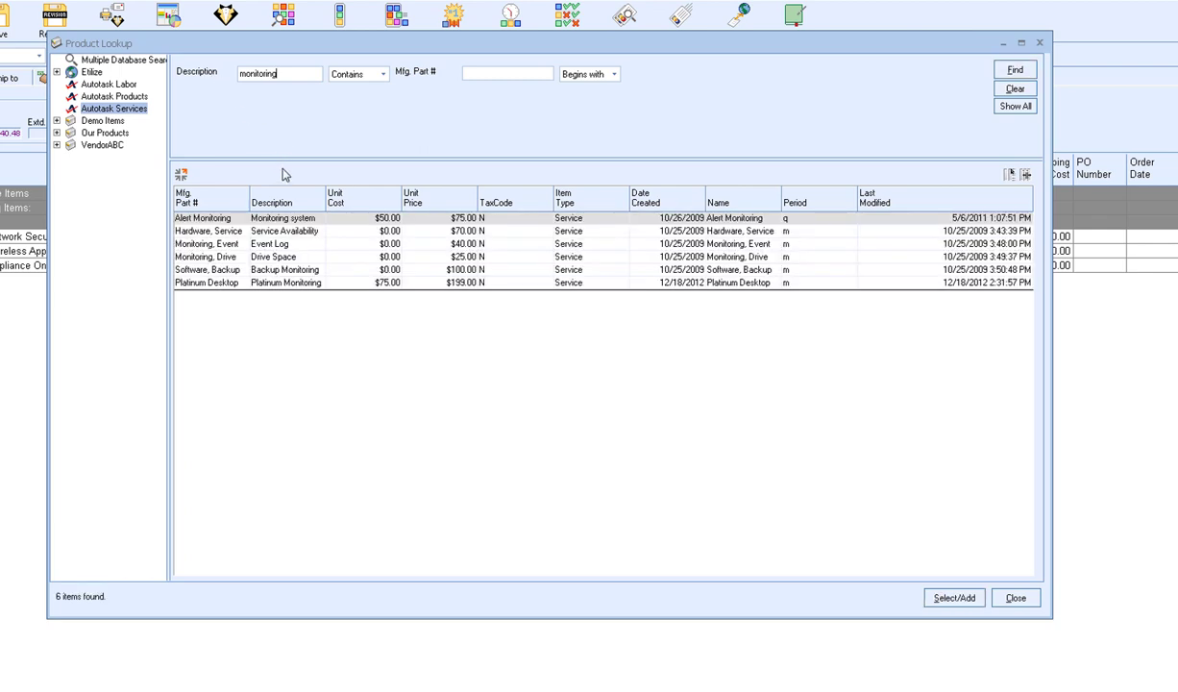
click(297, 220)
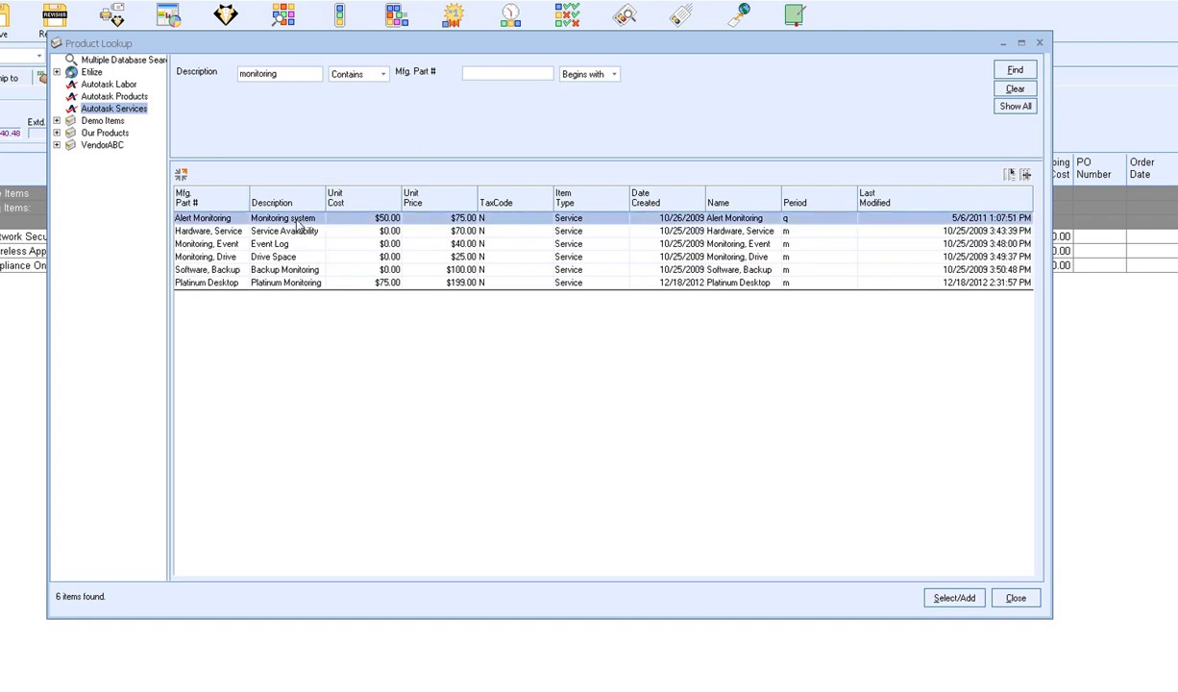
ctrl+click(298, 284)
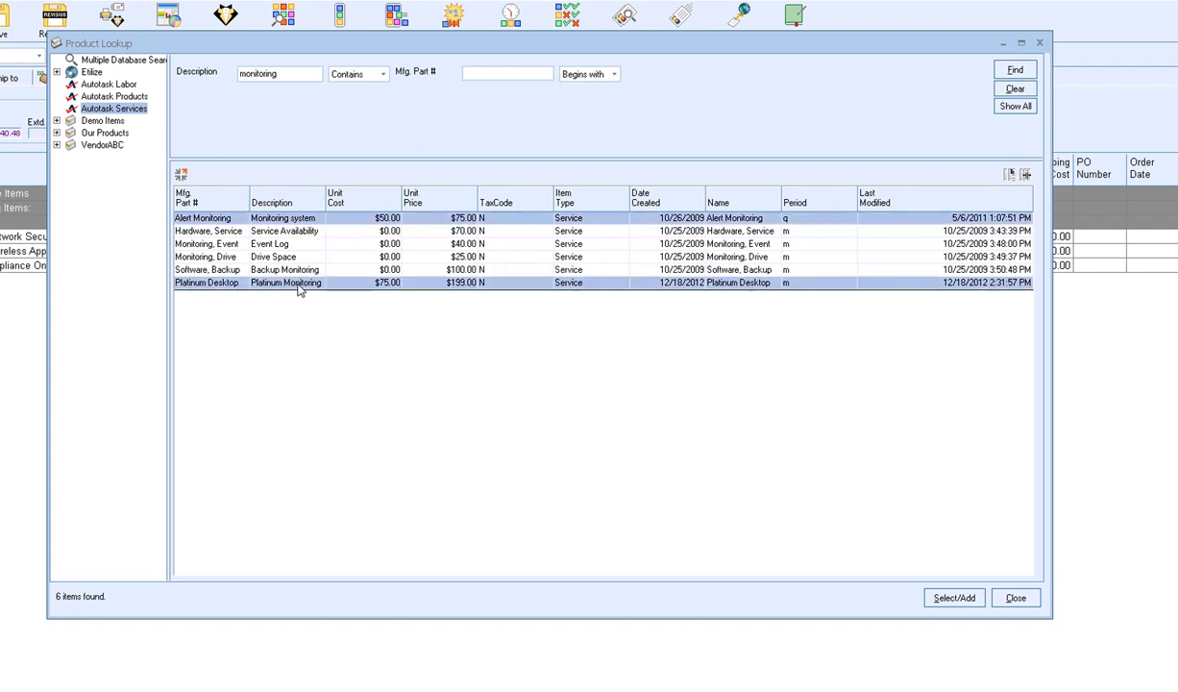
right_click(515, 270)
click(552, 280)
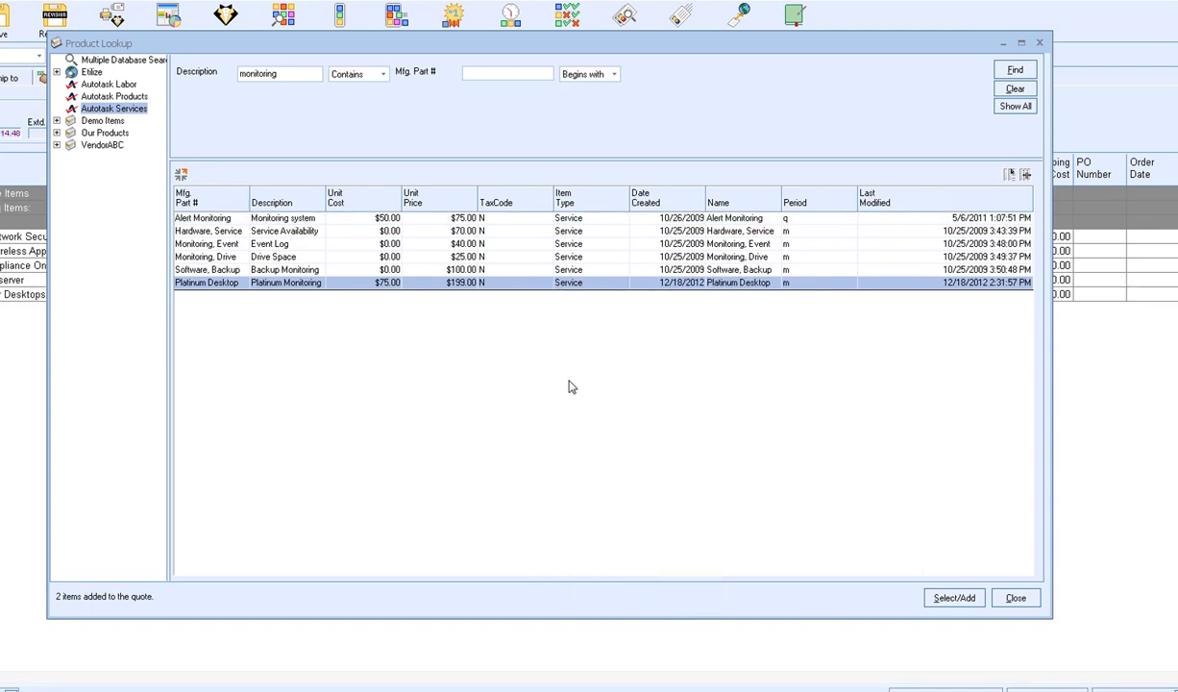
- Add the first four Demo Items, from Cisco SMARTnet through the Tripp Lite 16-Port KVM switch, to the quote and close the product lookup
click(102, 120)
shift+click(300, 255)
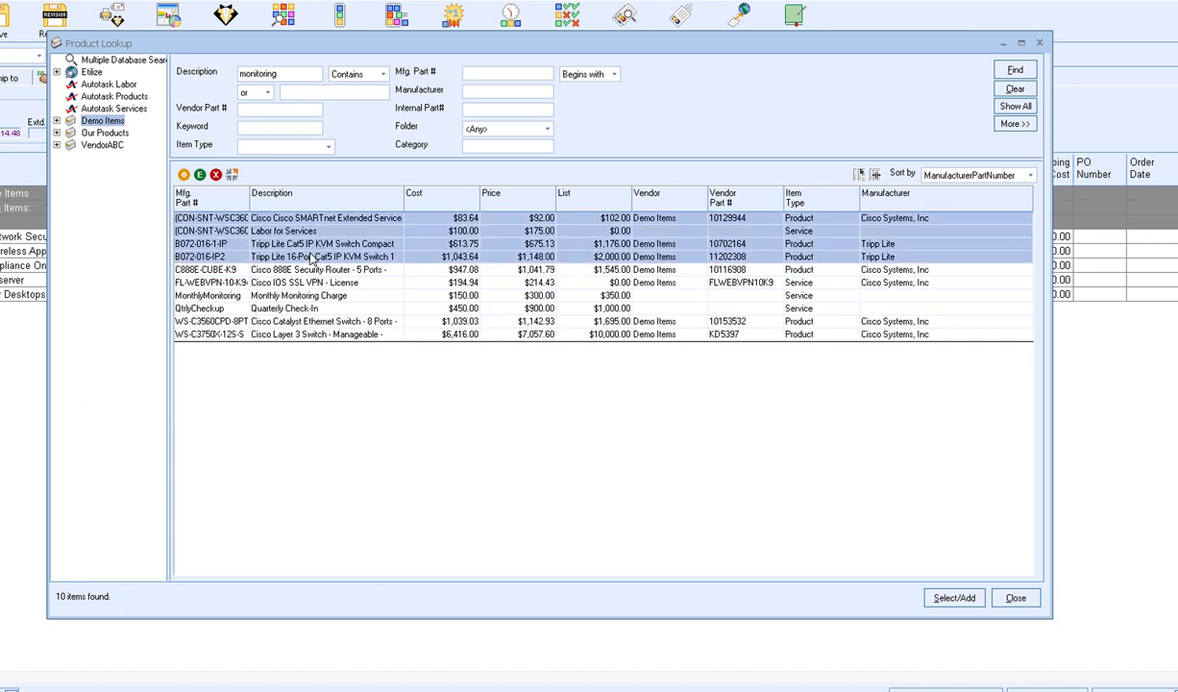
right_click(298, 248)
click(312, 253)
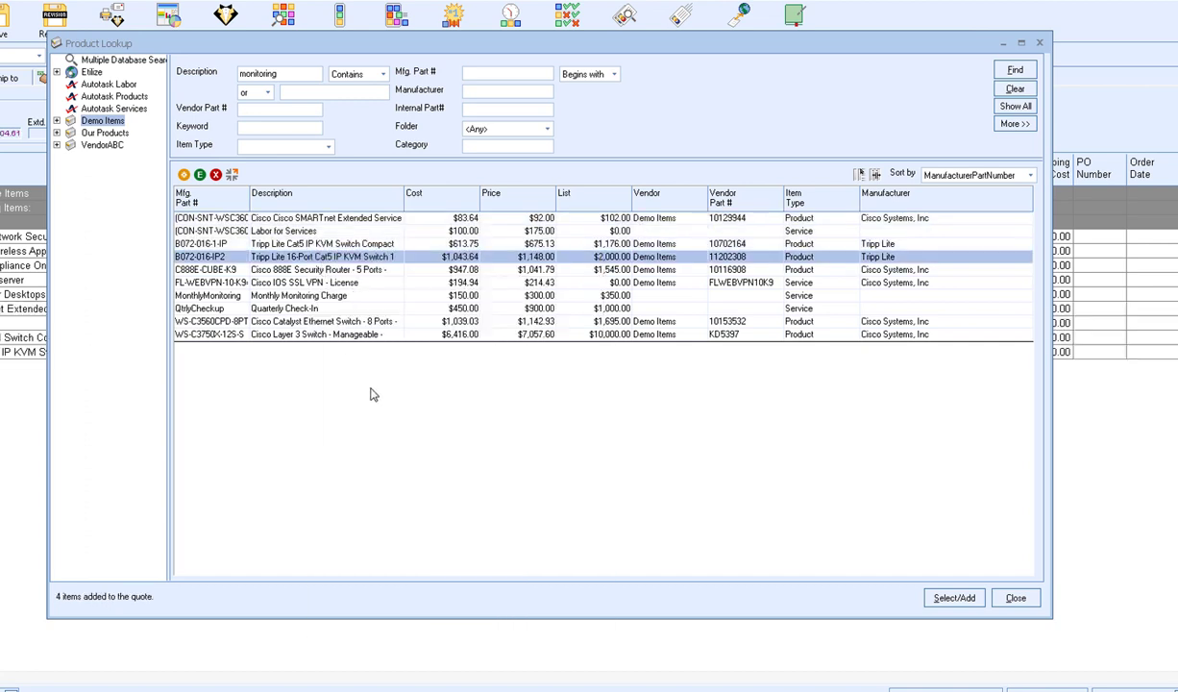
click(1011, 600)
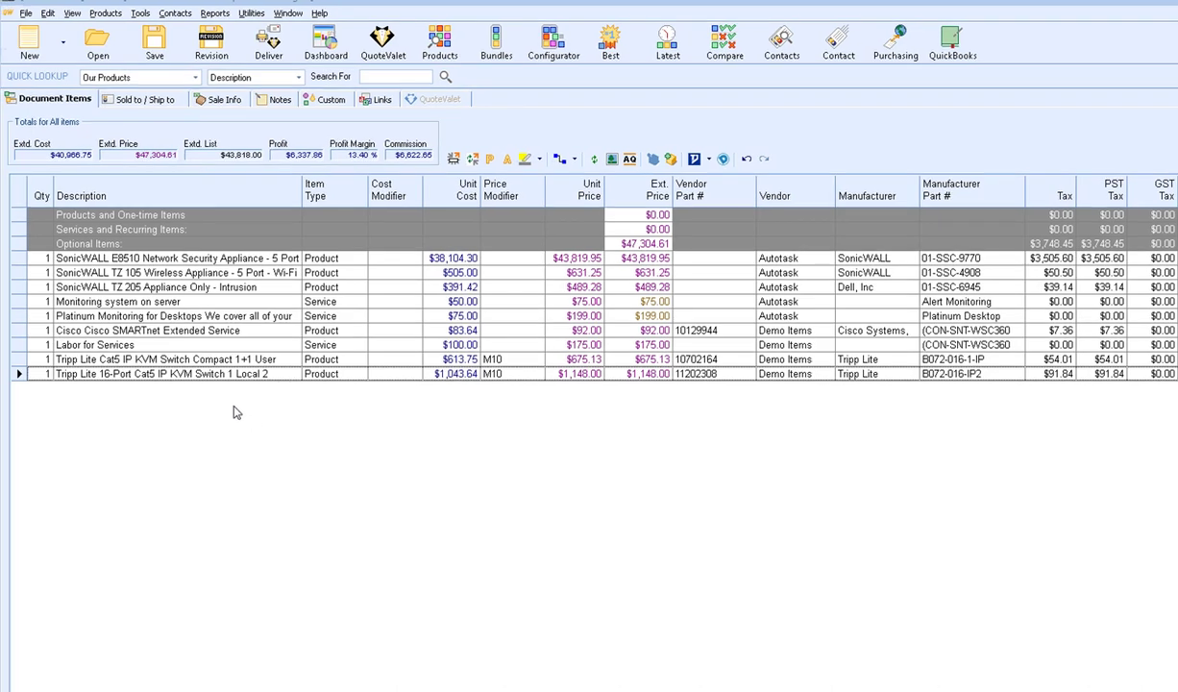
- Move the SonicWALL E8510 line item under the Products and One-time Items heading
click(19, 257)
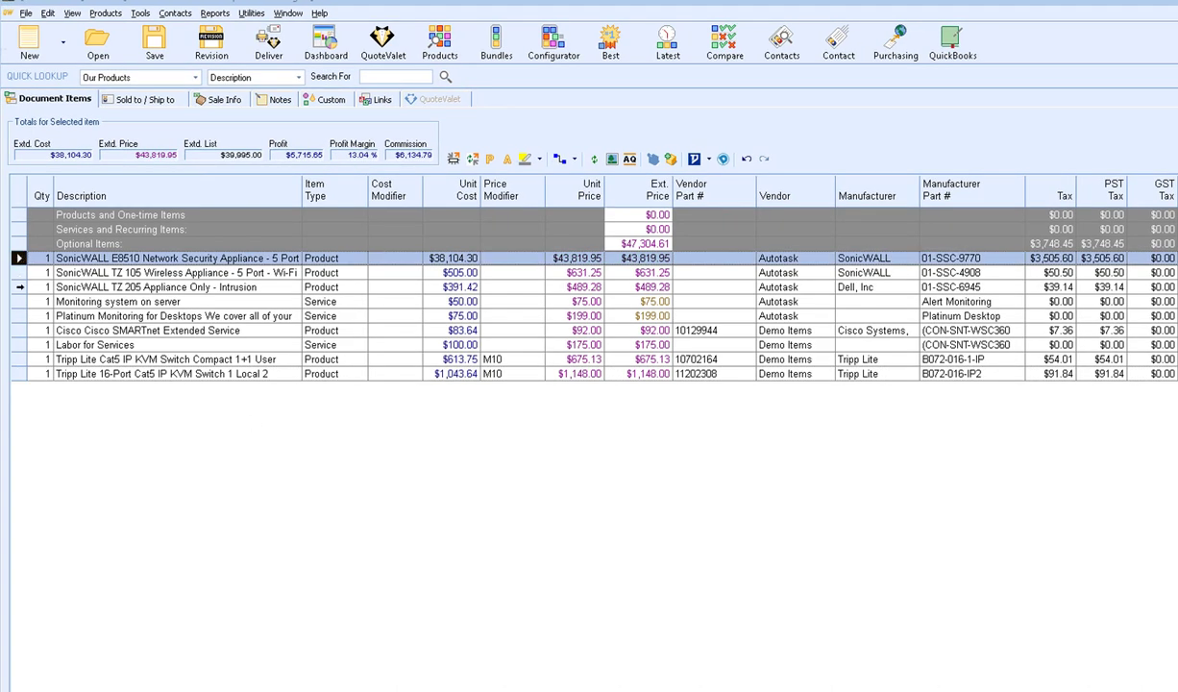
shift+click(19, 272)
click(19, 257)
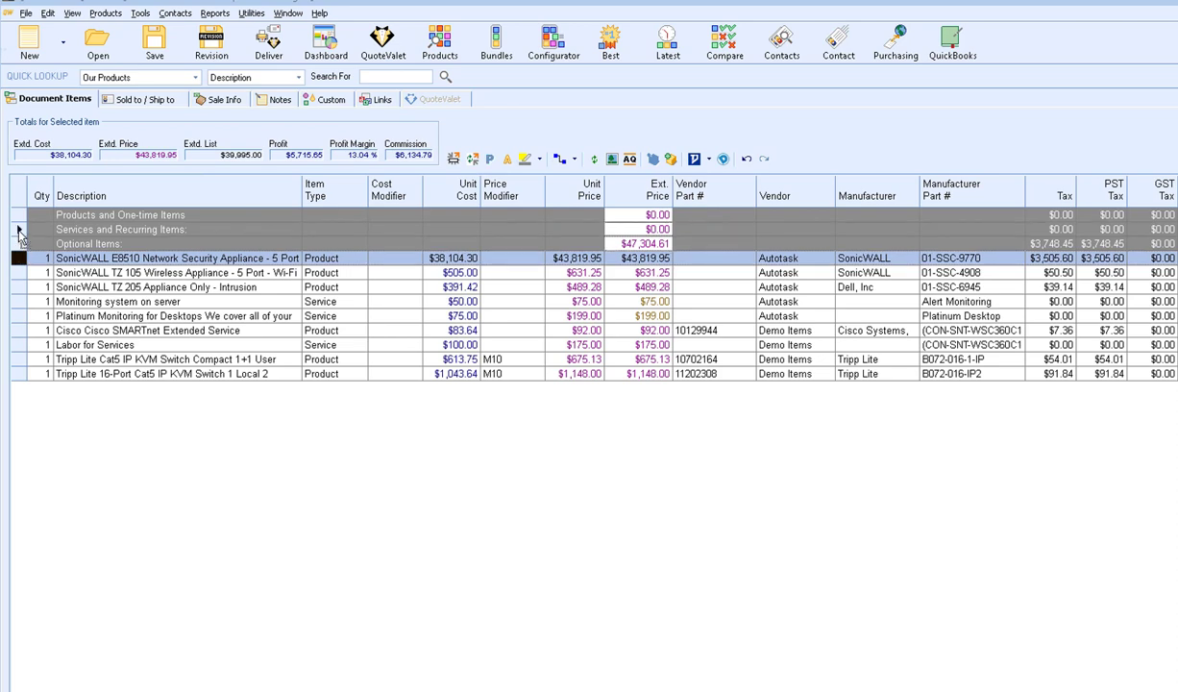
drag(19, 234, 19, 223)
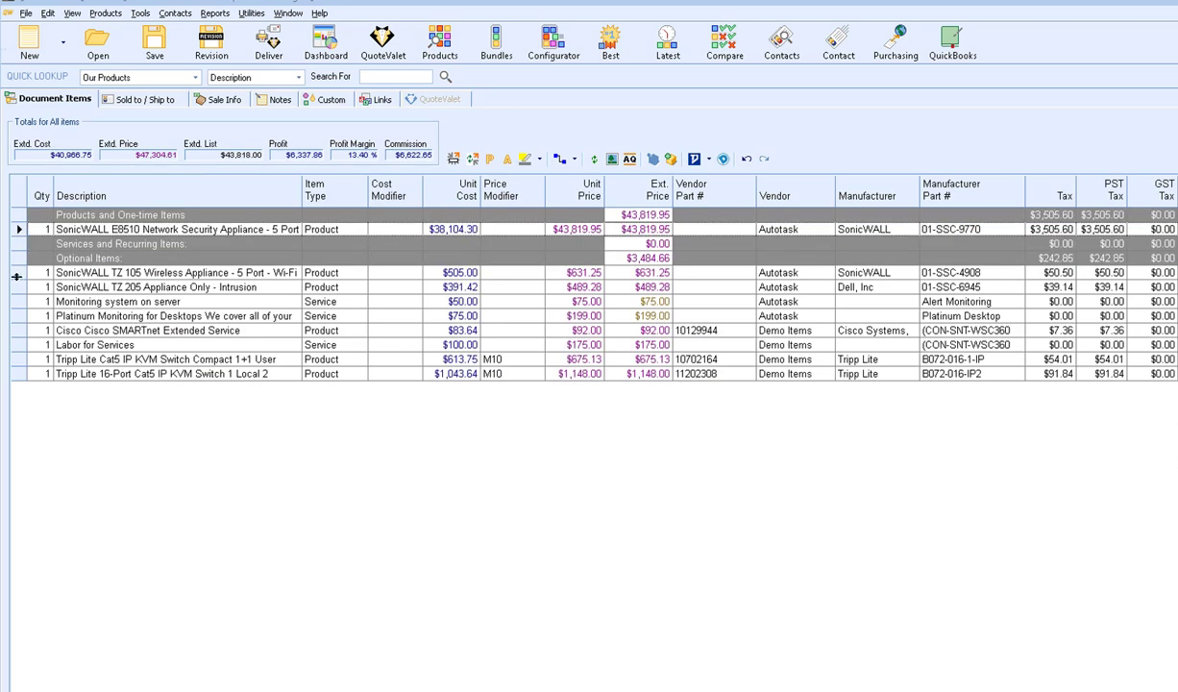
- Move the SonicWALL TZ 105, TZ 205, Cisco SMARTnet and Tripp Lite KVM Switch Compact items into the Products and One-time Items section
click(19, 272)
shift+click(19, 286)
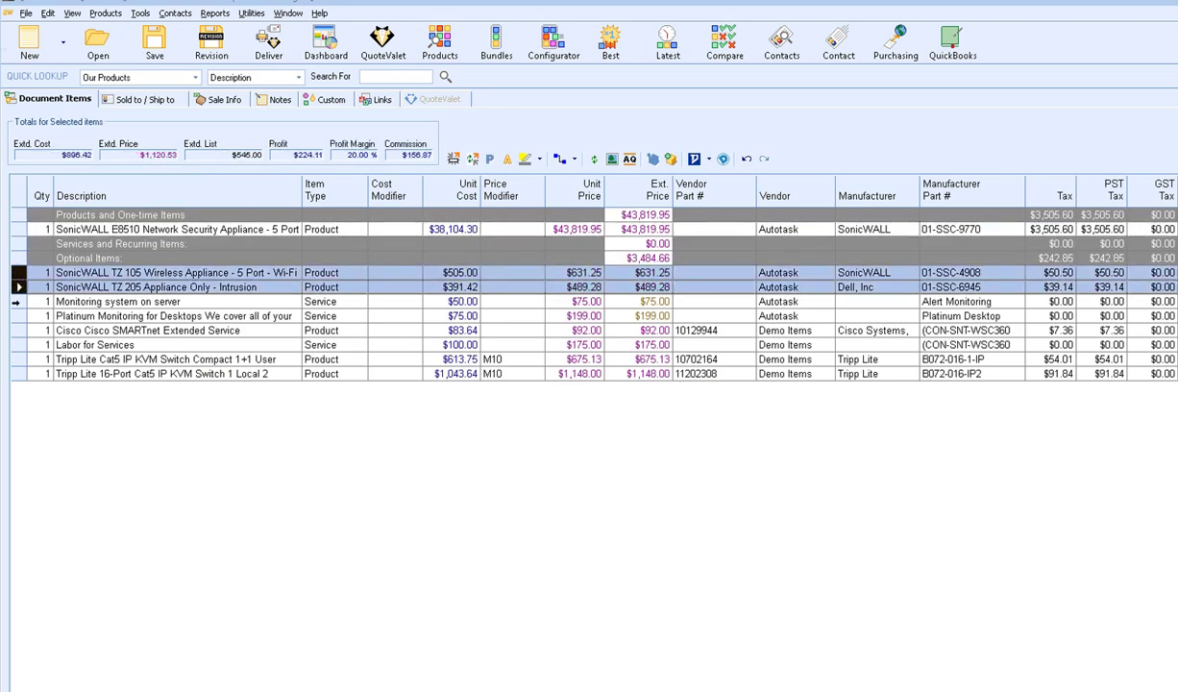
ctrl+click(16, 330)
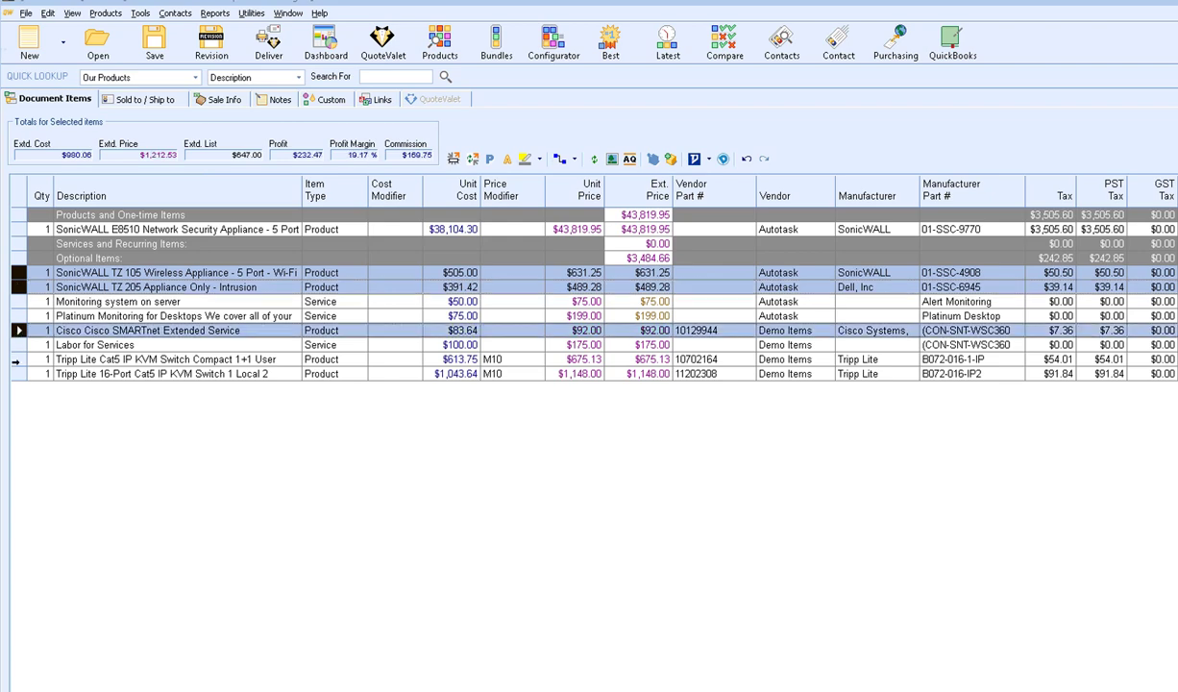
ctrl+click(16, 359)
drag(19, 272, 21, 244)
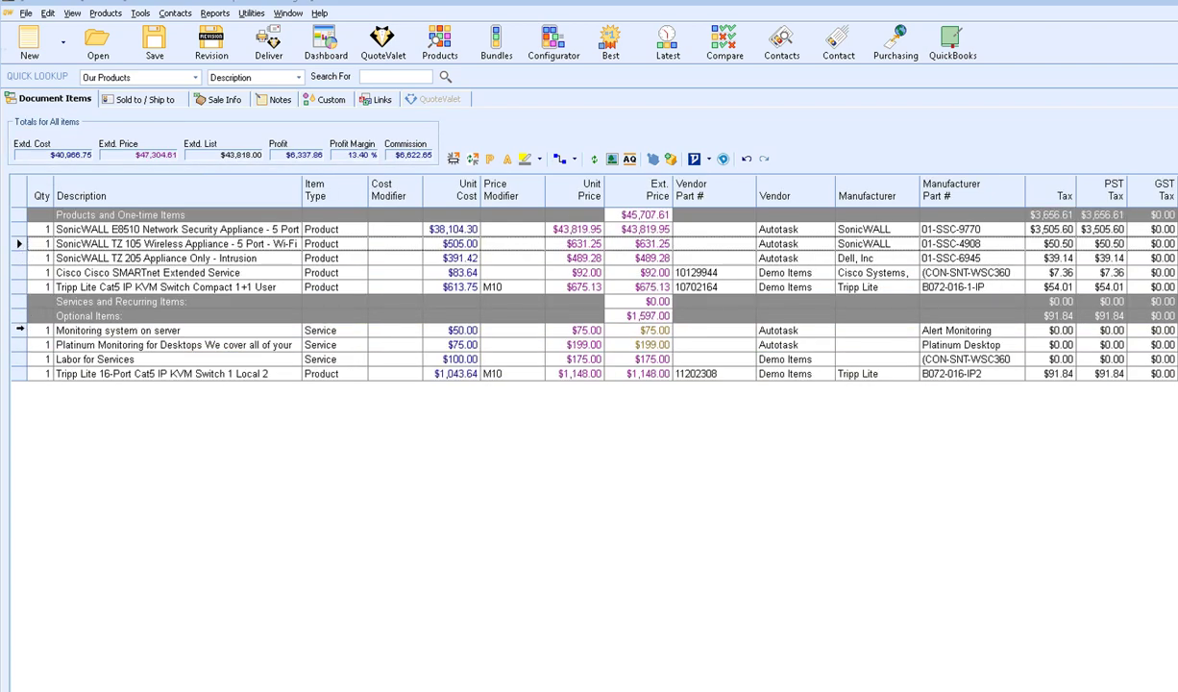
- Move the Monitoring system and Platinum Monitoring items under the Services and Recurring Items heading
click(19, 330)
shift+click(19, 345)
drag(19, 344, 20, 307)
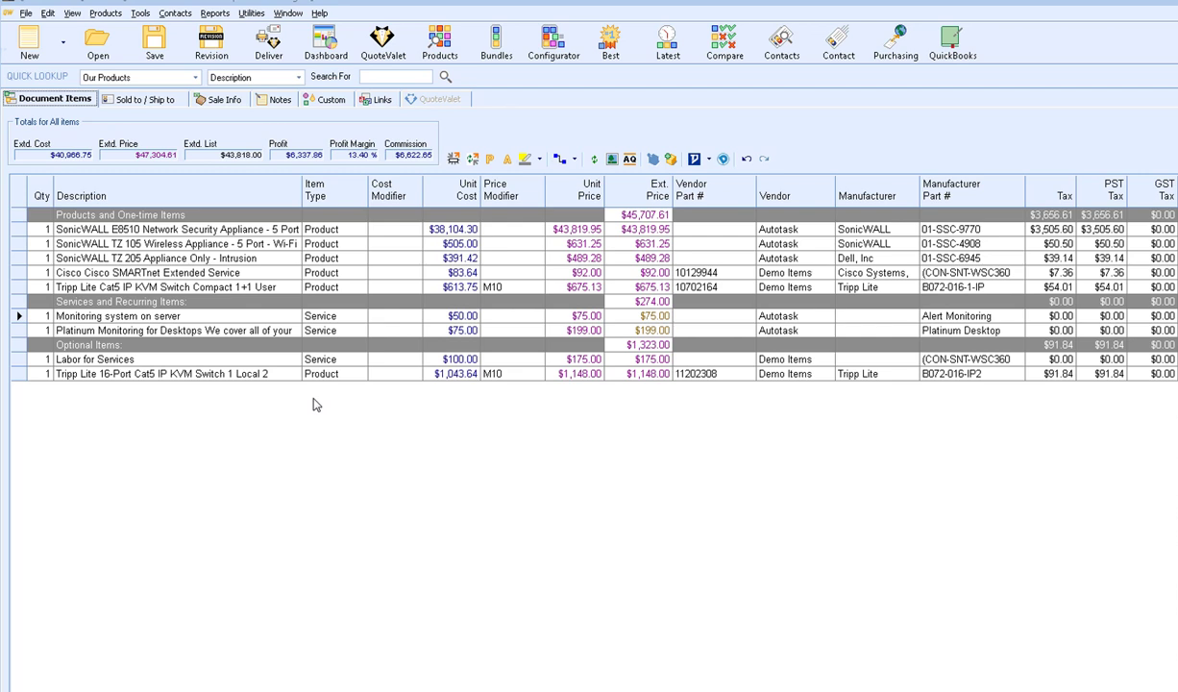
- Save the quote with the Autotask linked document option enabled and choose to create a new Autotask opportunity for it
click(163, 46)
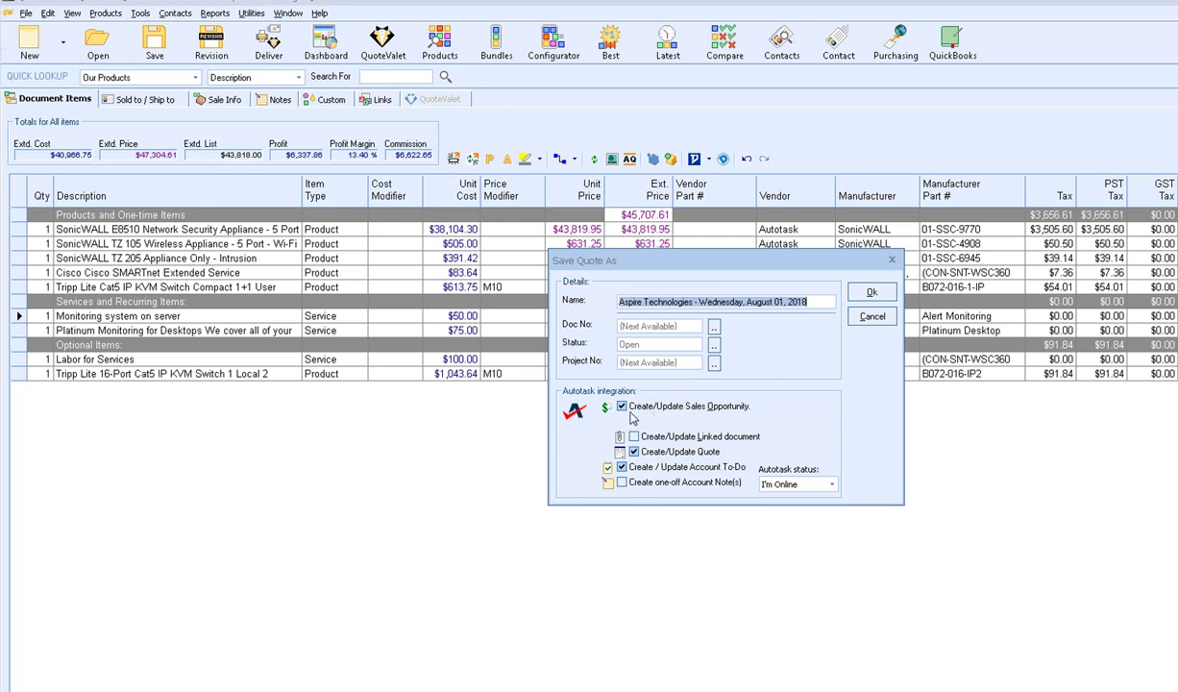
click(633, 437)
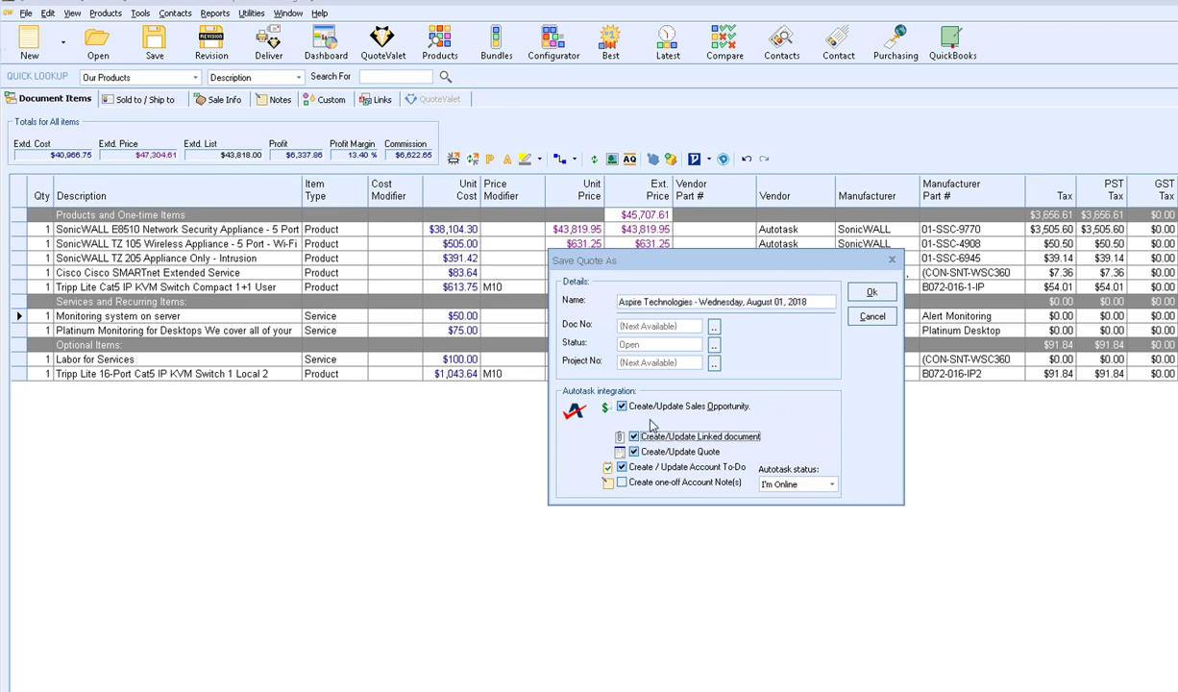
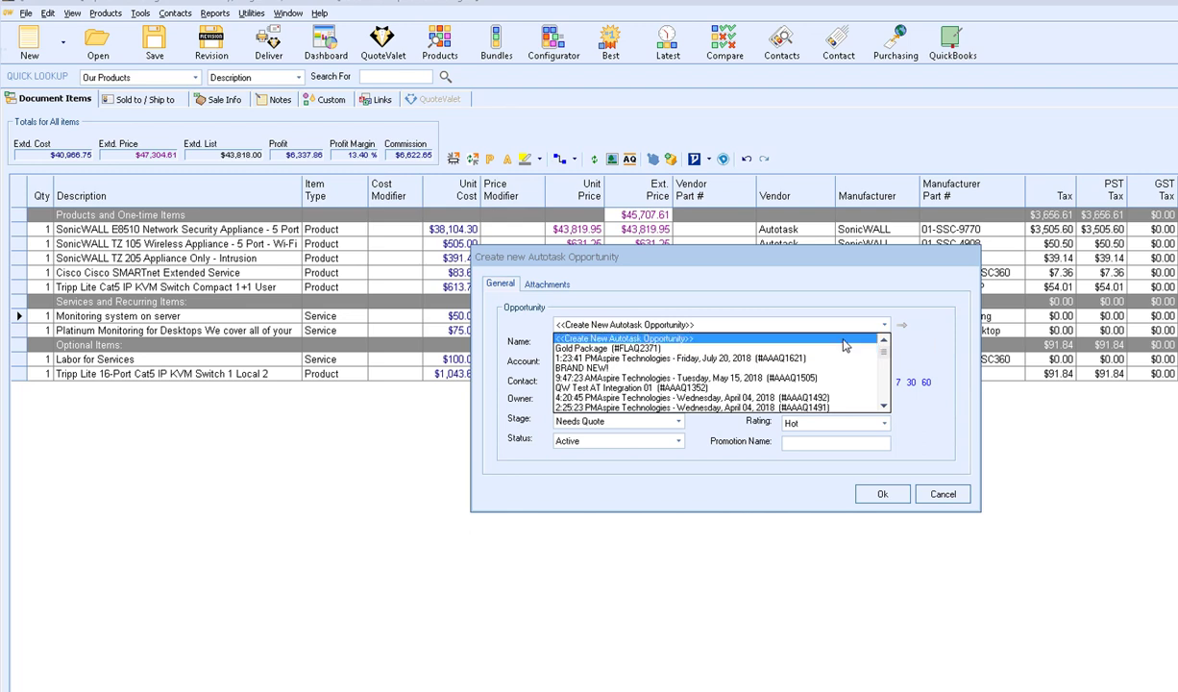
click(844, 345)
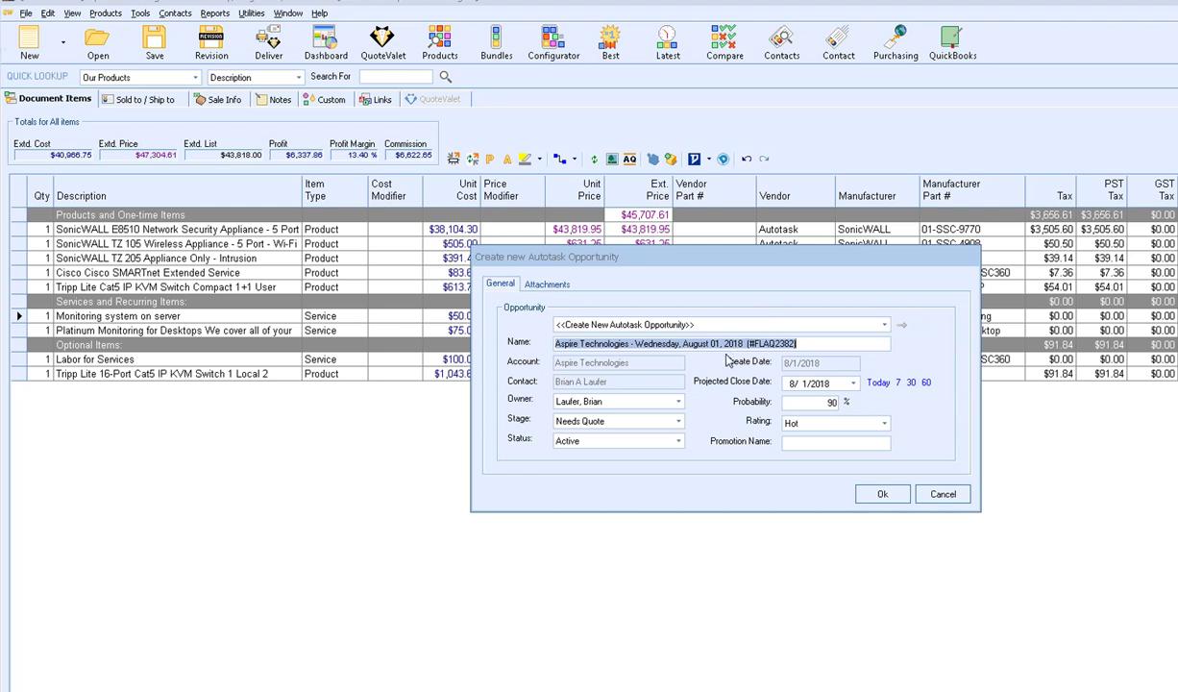
click(556, 344)
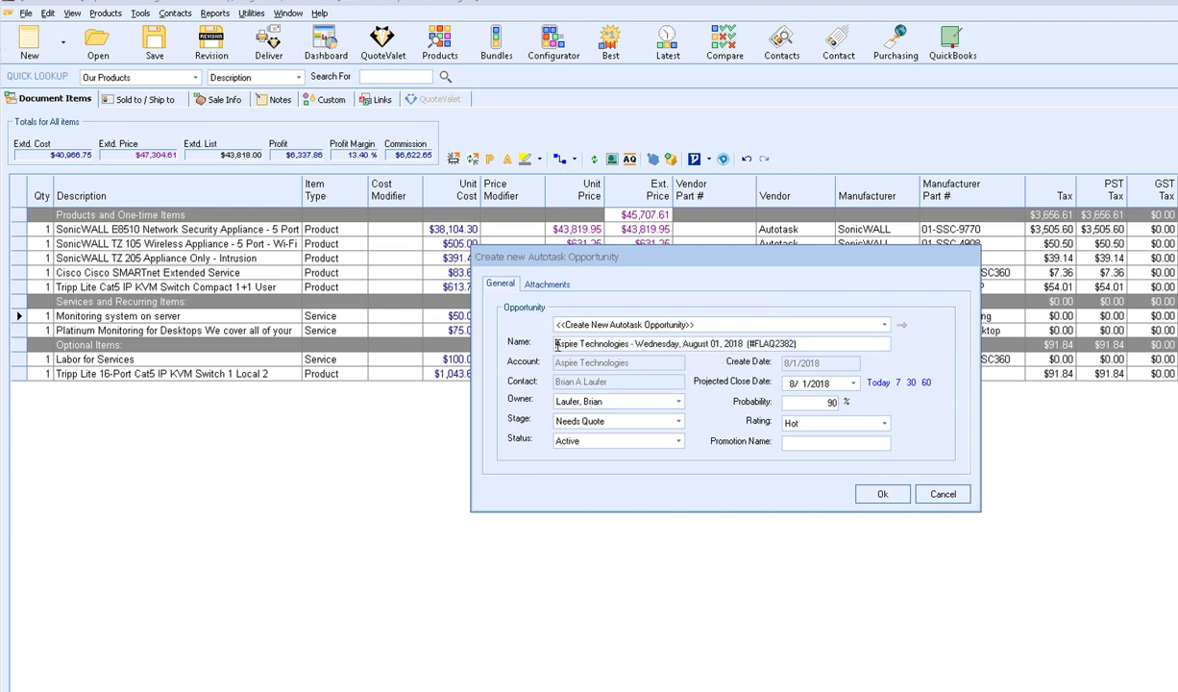
shift+click(627, 344)
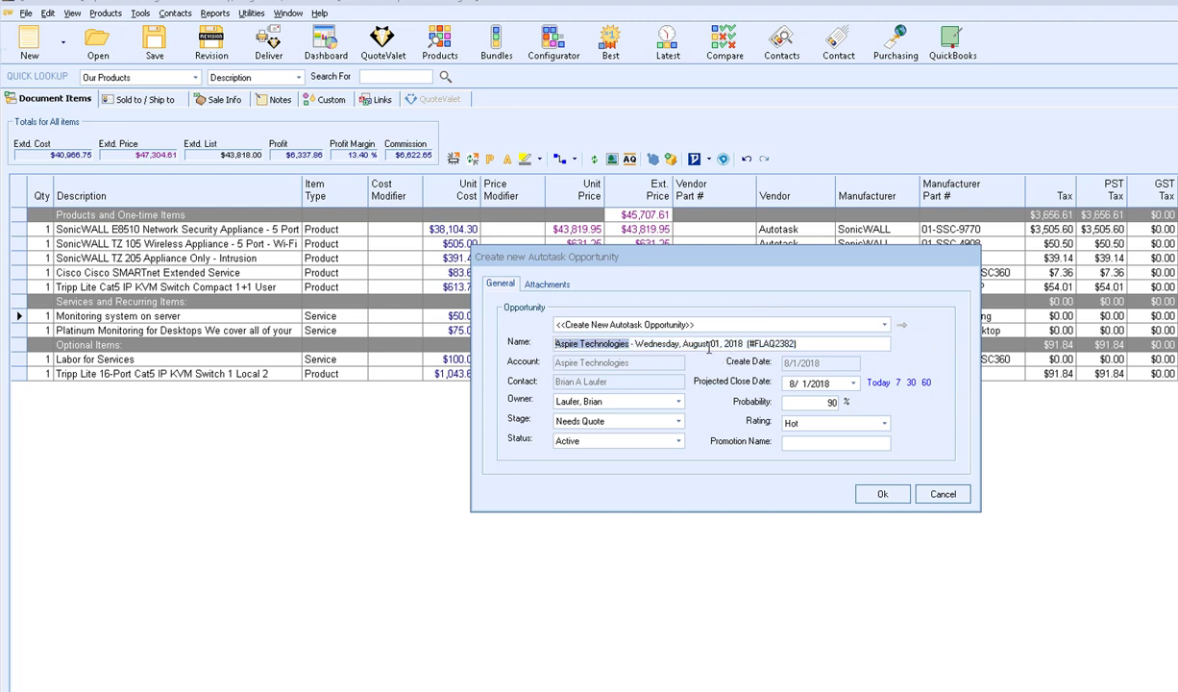
drag(743, 344, 652, 344)
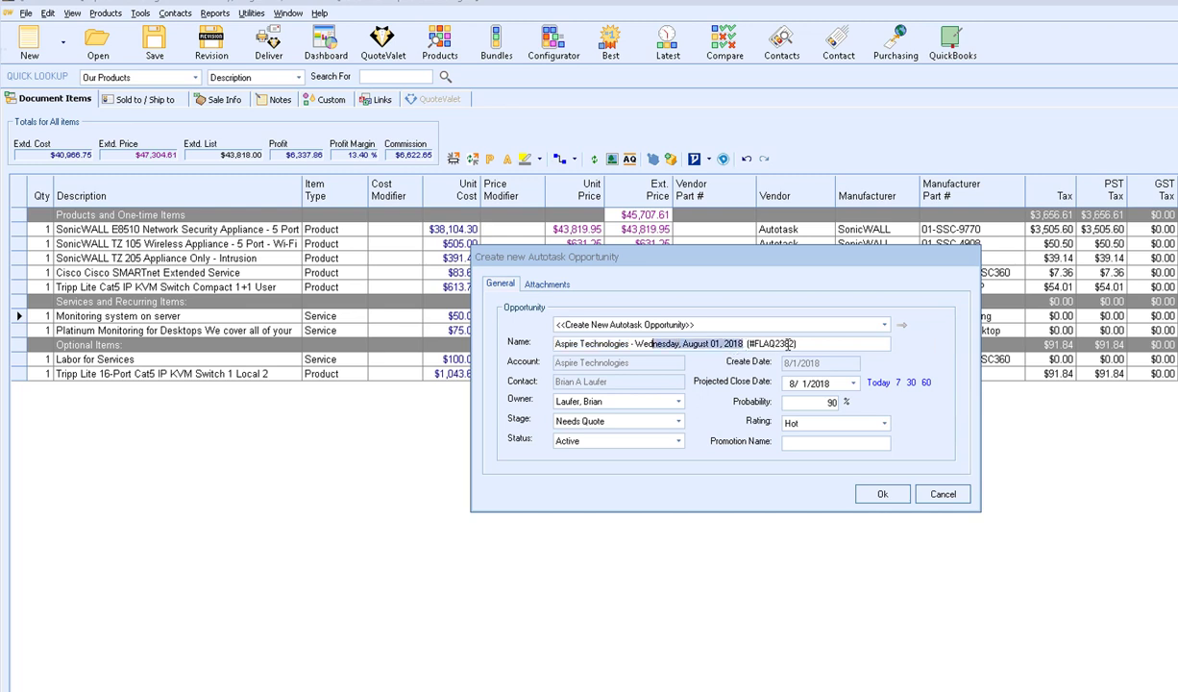
drag(755, 344, 812, 341)
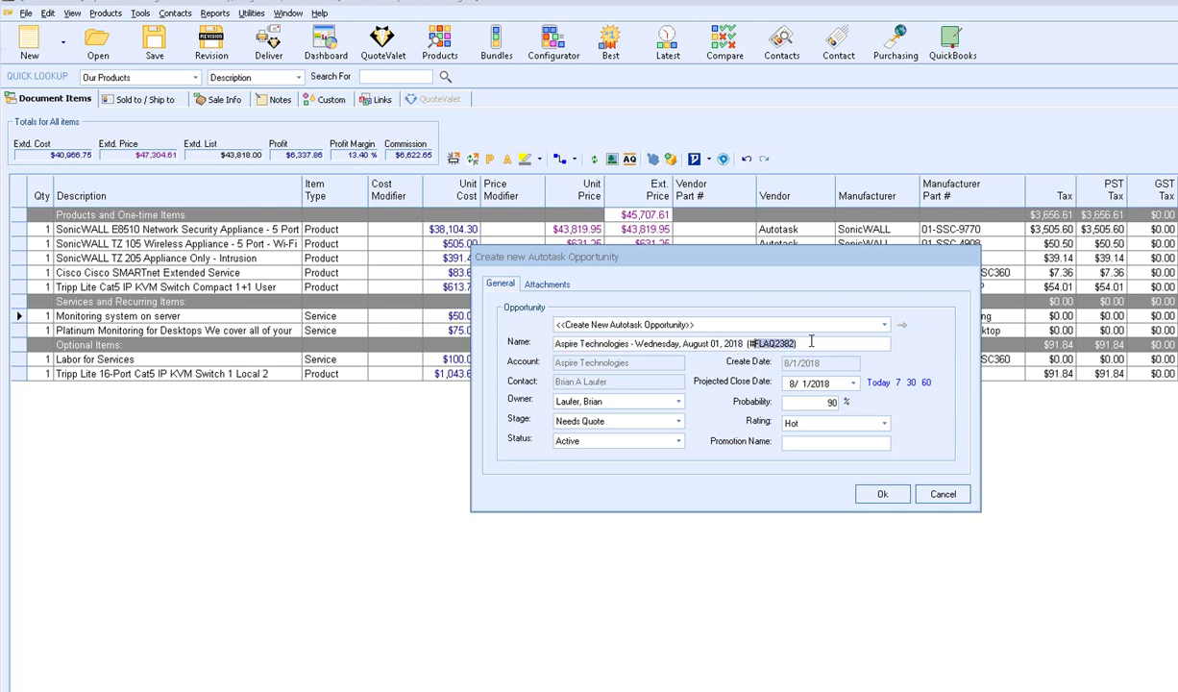
click(813, 342)
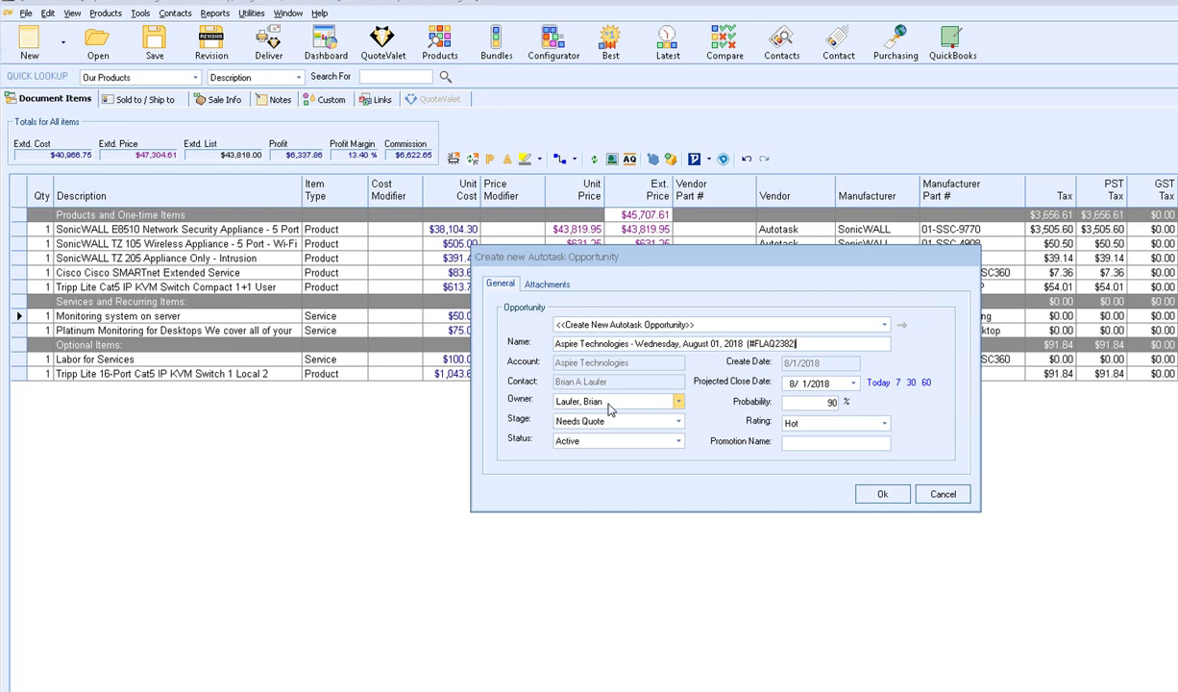
- Set the new opportunity's stage to Stage 2 Qualification and its projected close date to 8/8/2018, and create it
click(620, 427)
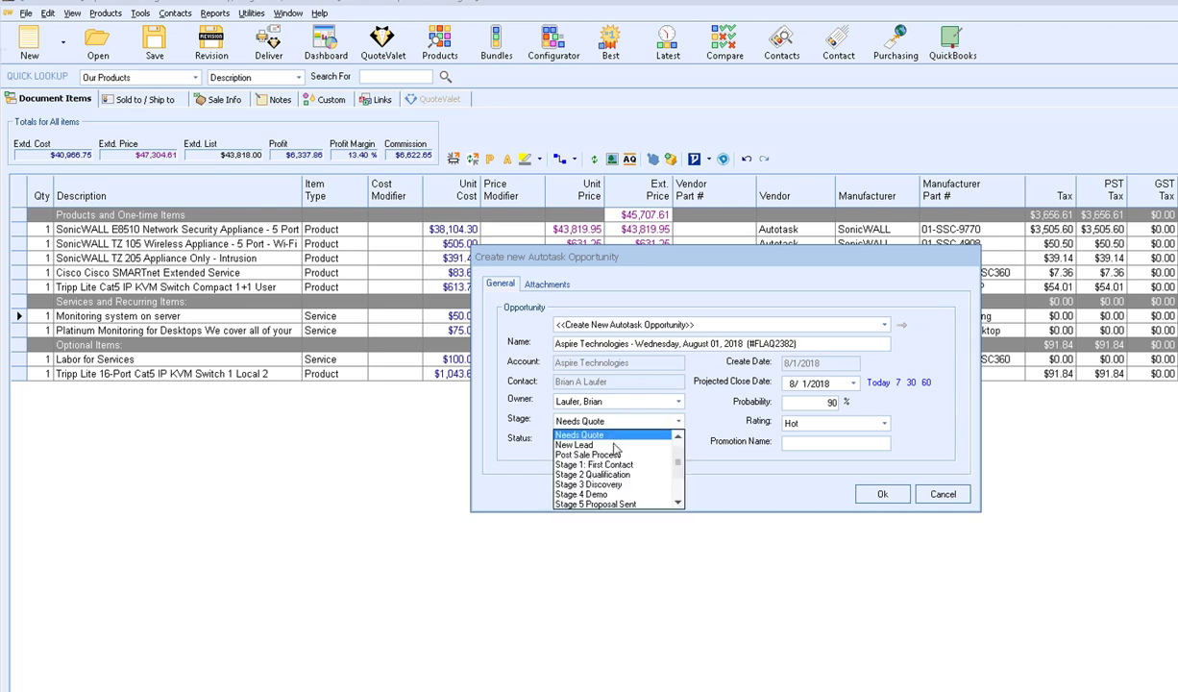
click(615, 473)
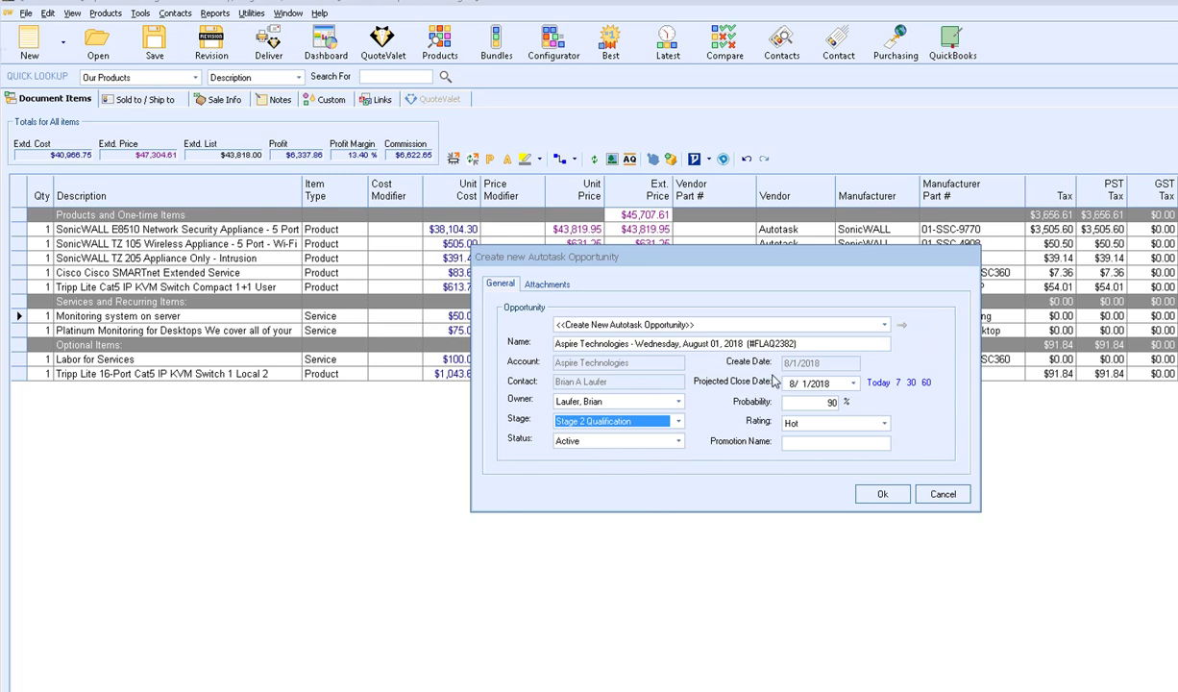
click(898, 383)
click(544, 286)
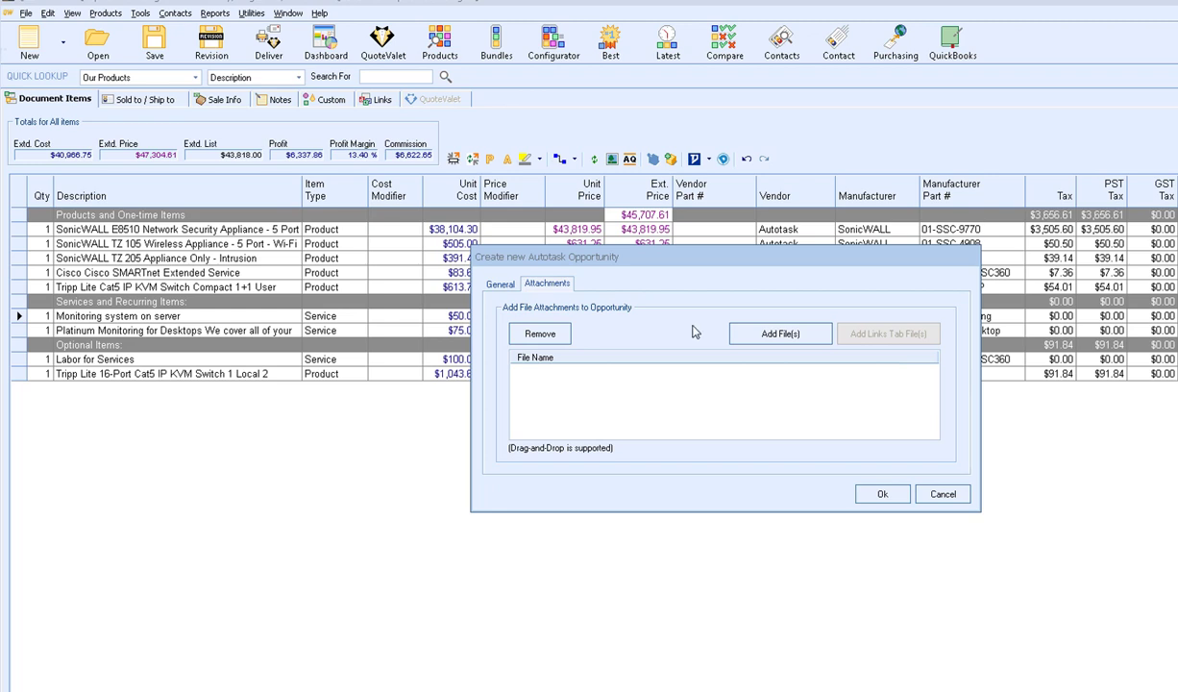
click(500, 288)
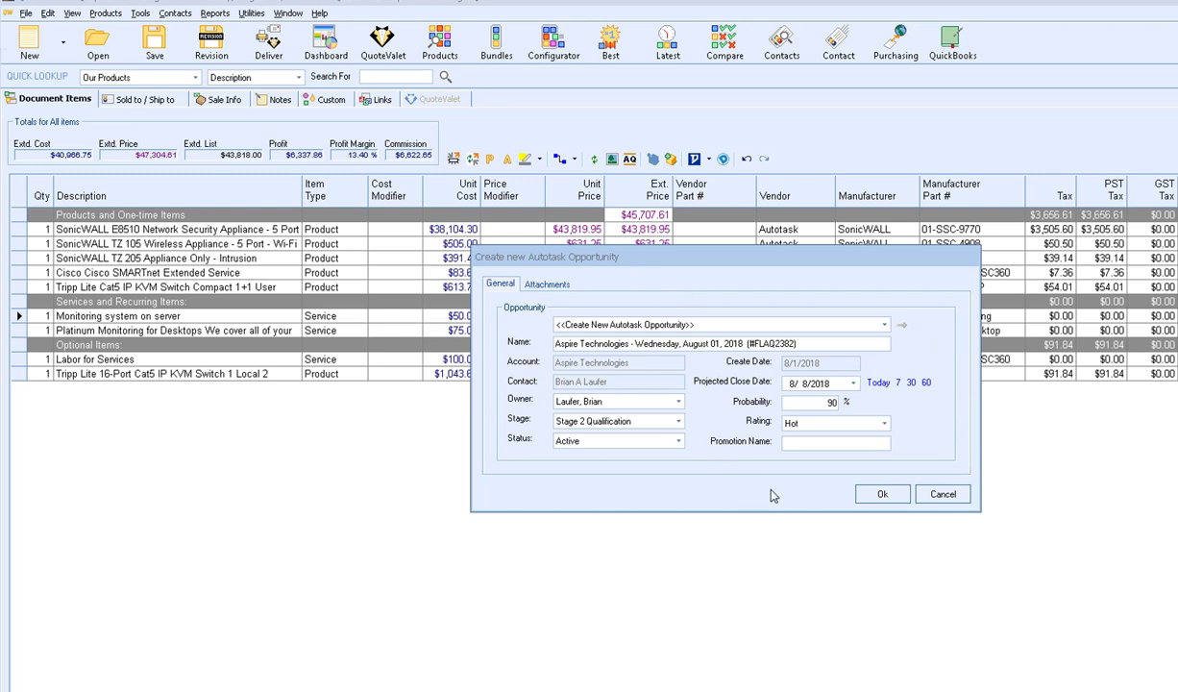
click(883, 494)
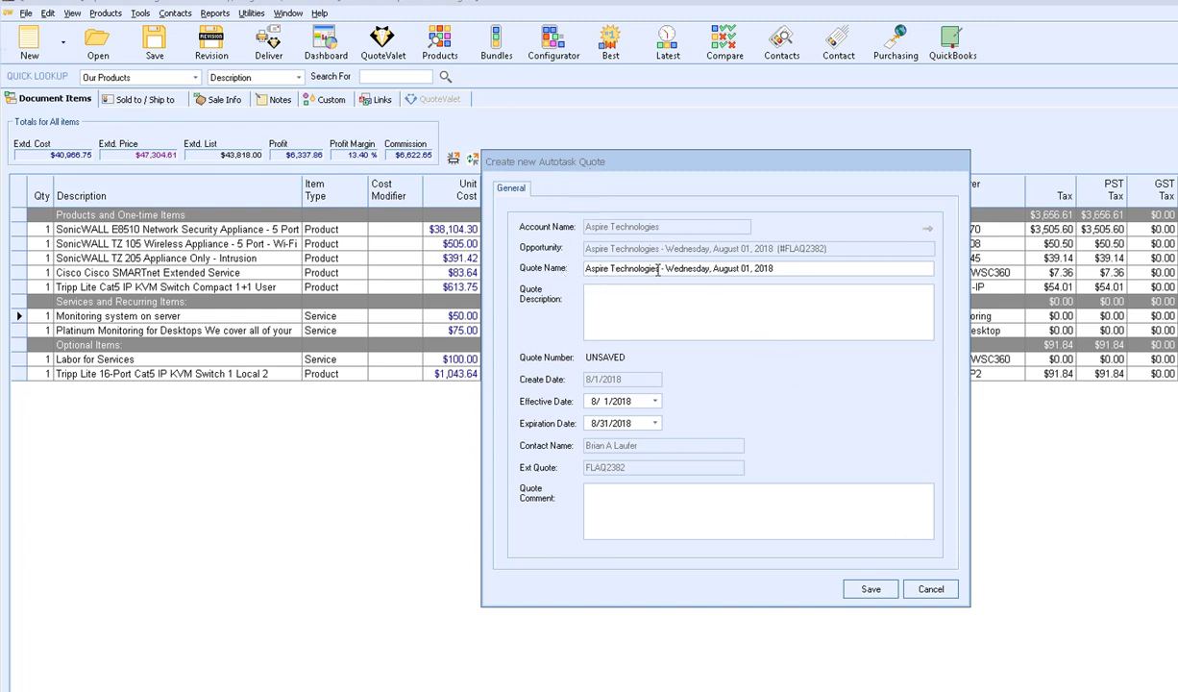
drag(659, 269, 586, 269)
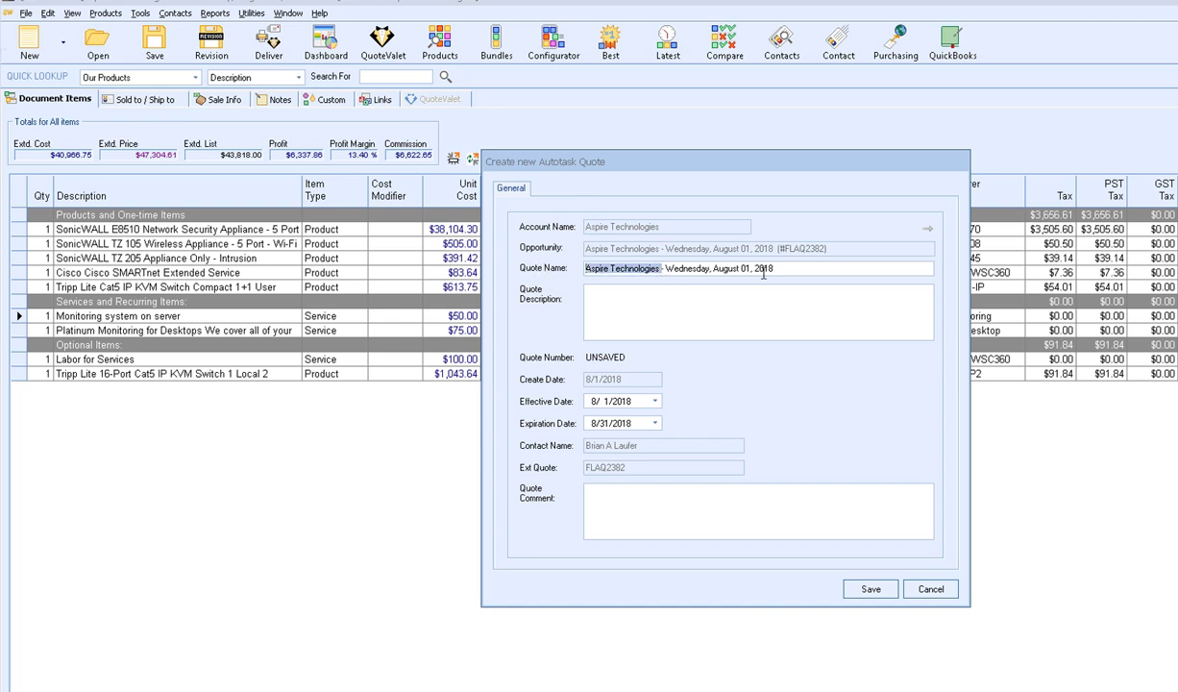
drag(778, 269, 666, 267)
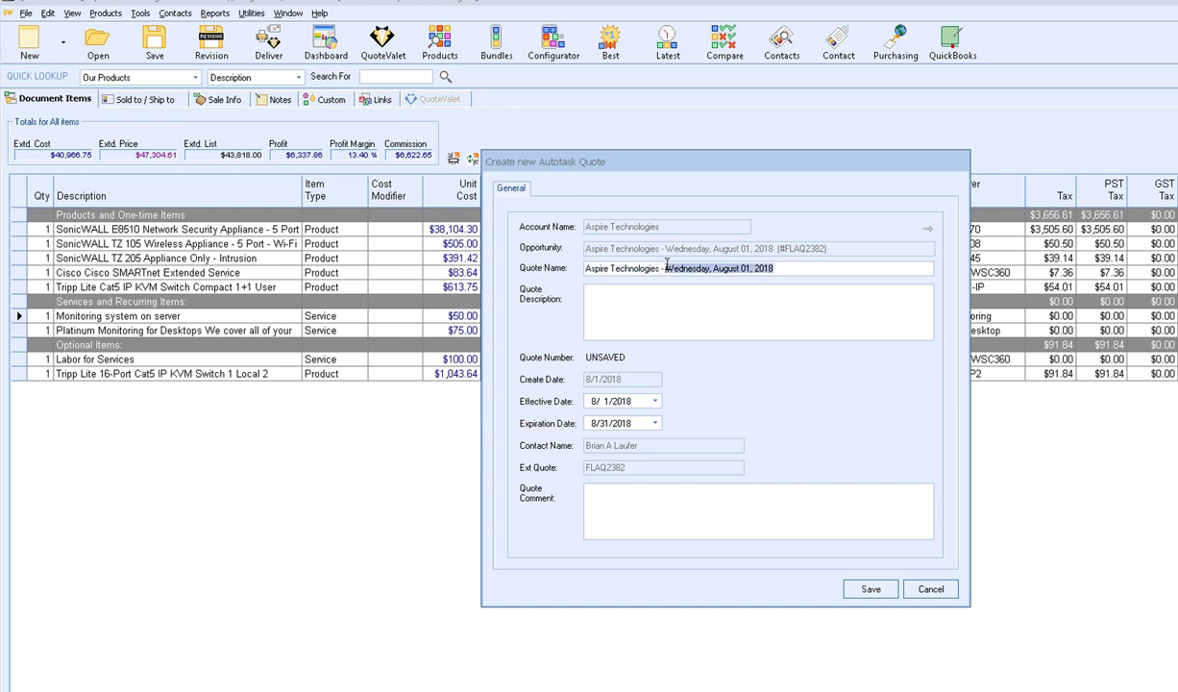
click(786, 270)
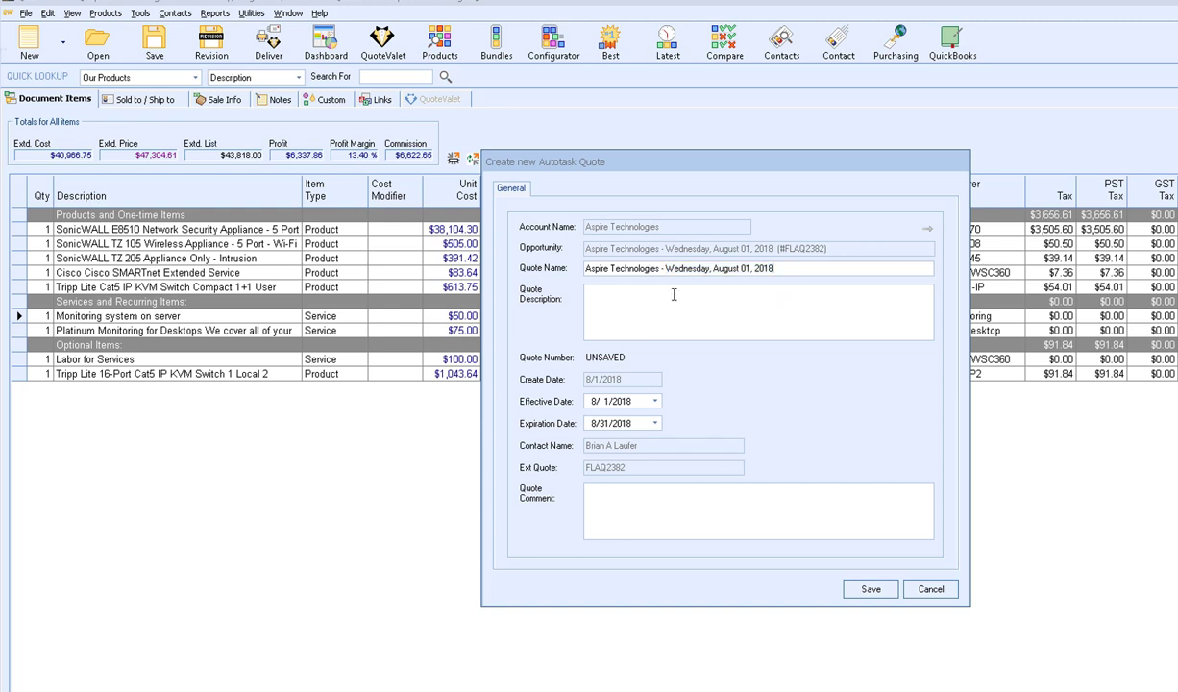
click(615, 288)
click(641, 505)
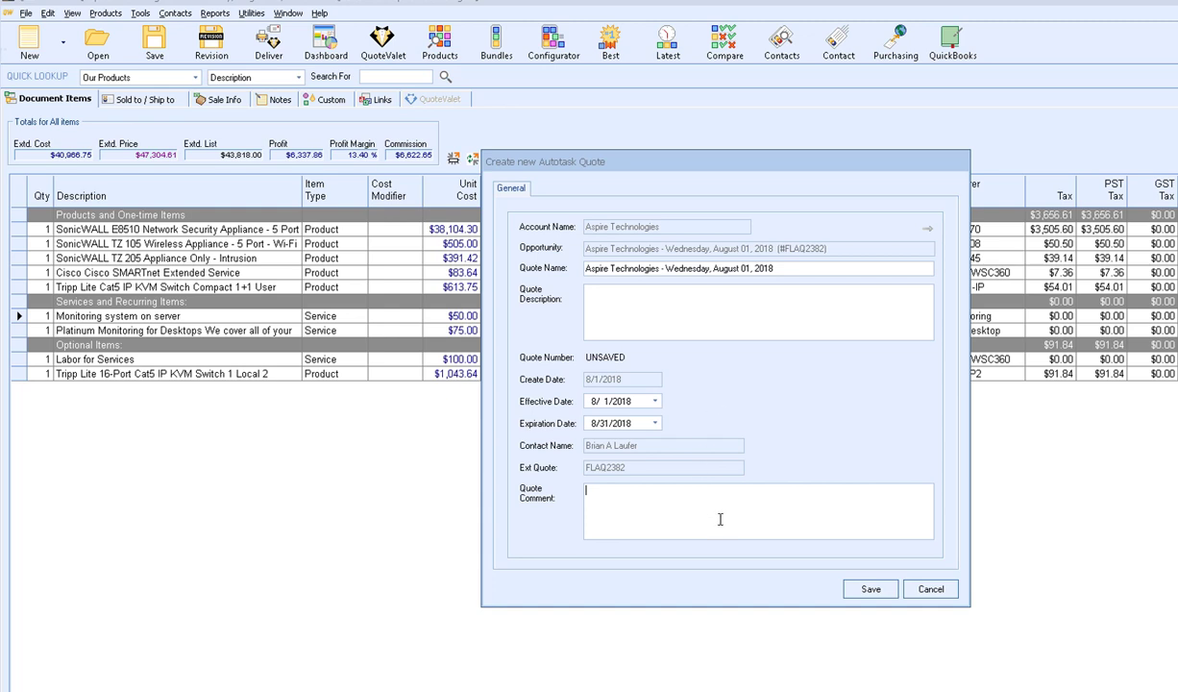
- Save the new Autotask quote and the account to-do with Opportunity Update as its action type
click(870, 589)
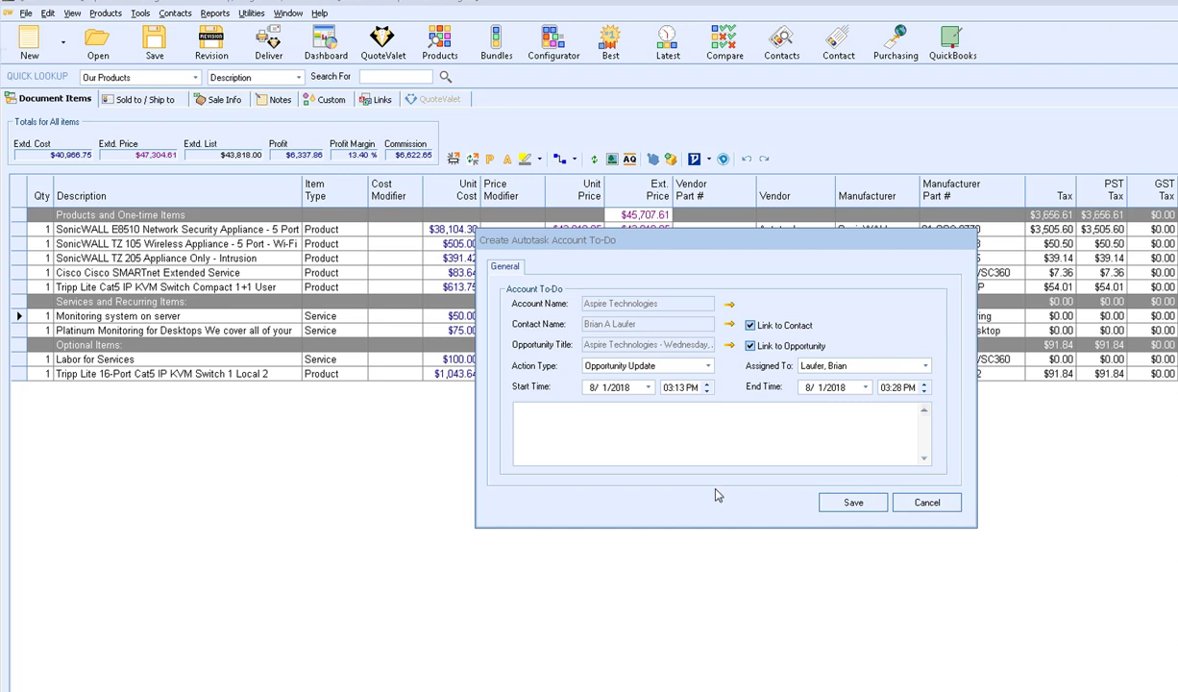
click(706, 366)
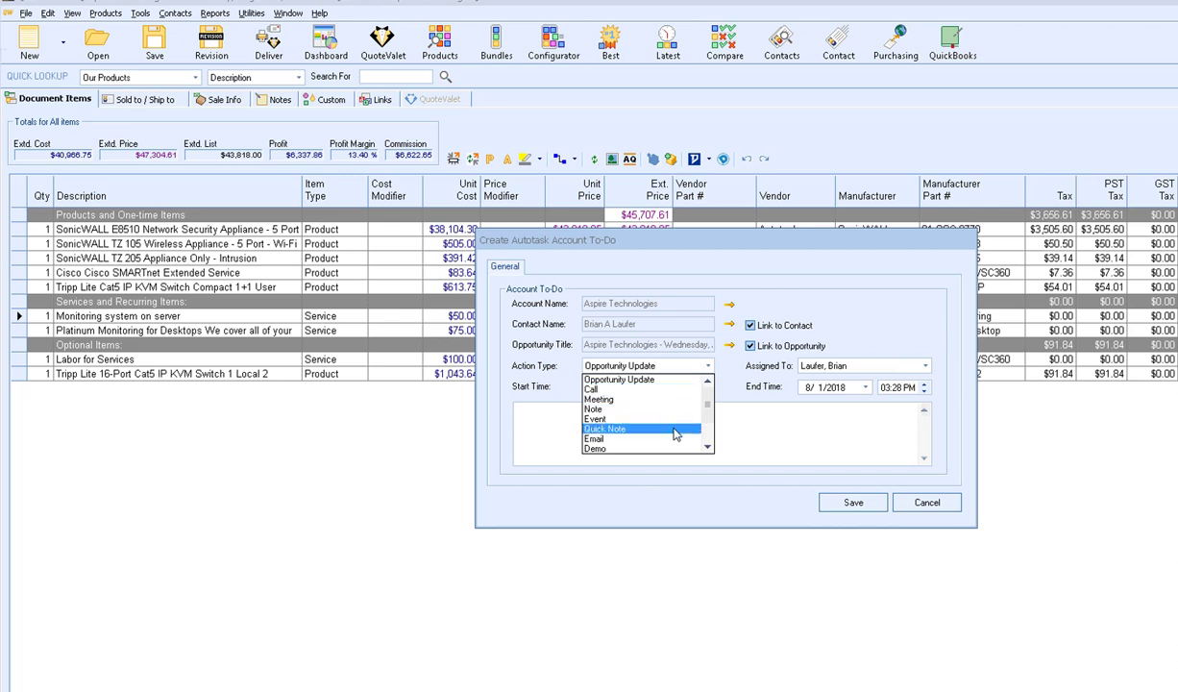
scroll(676, 433, down, 2)
scroll(676, 433, up, 2)
click(678, 381)
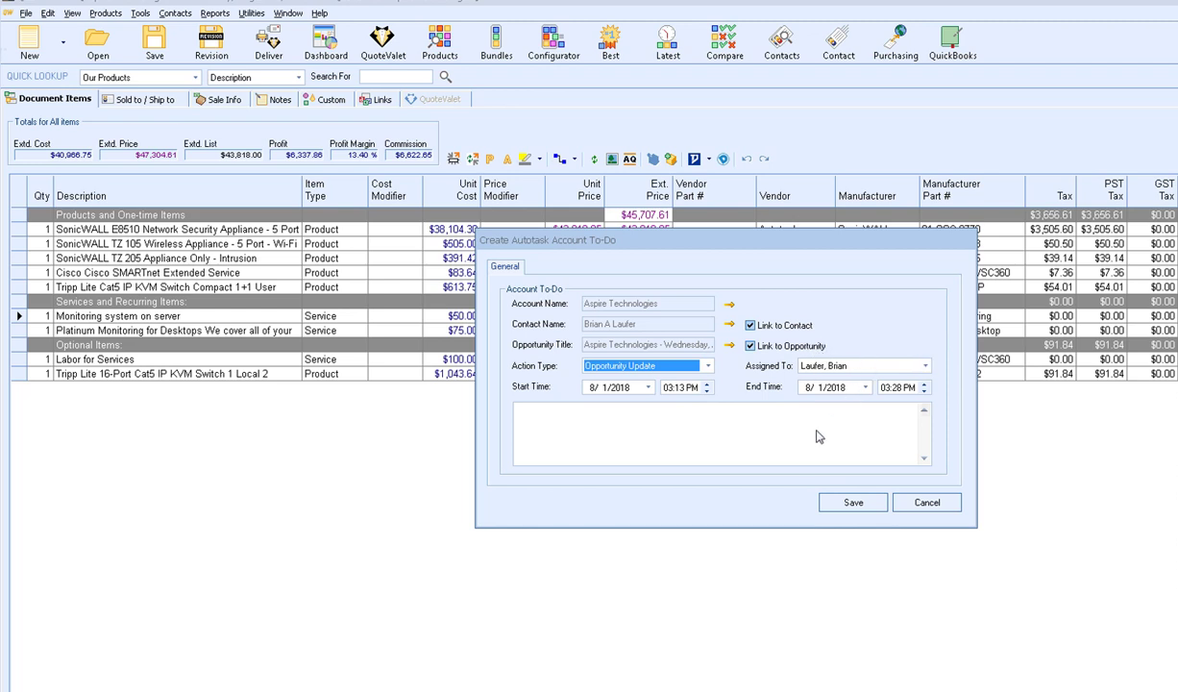
click(849, 508)
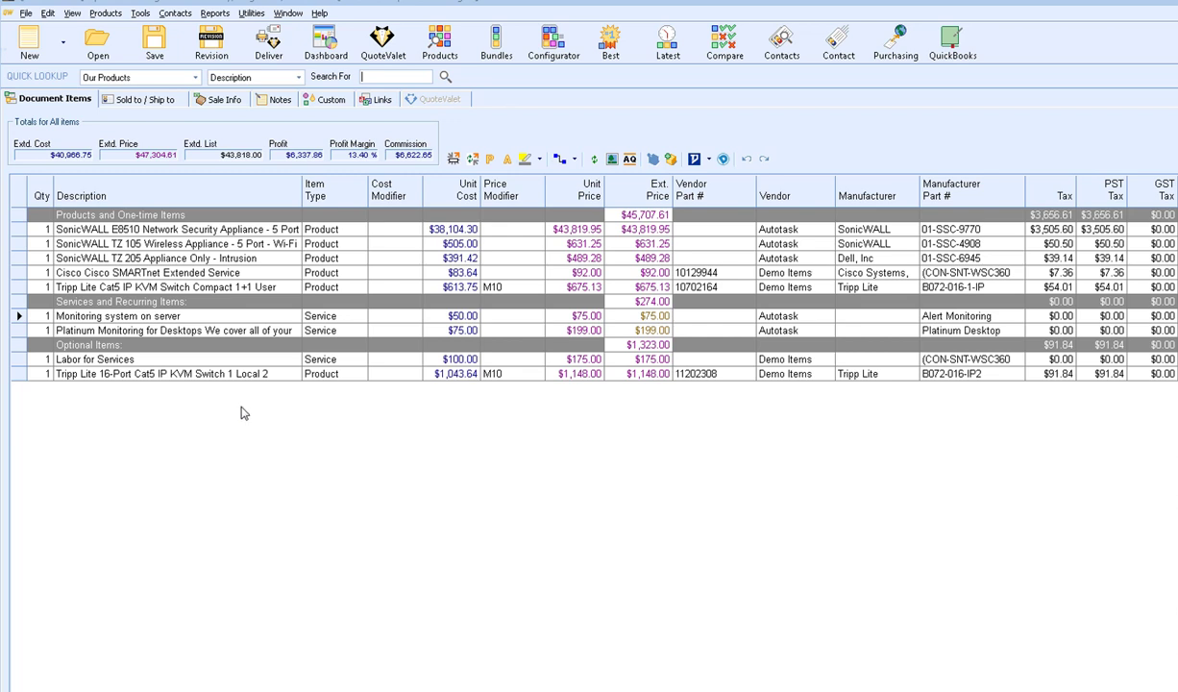
- View the linked opportunity in Autotask and open its primary quote
click(378, 103)
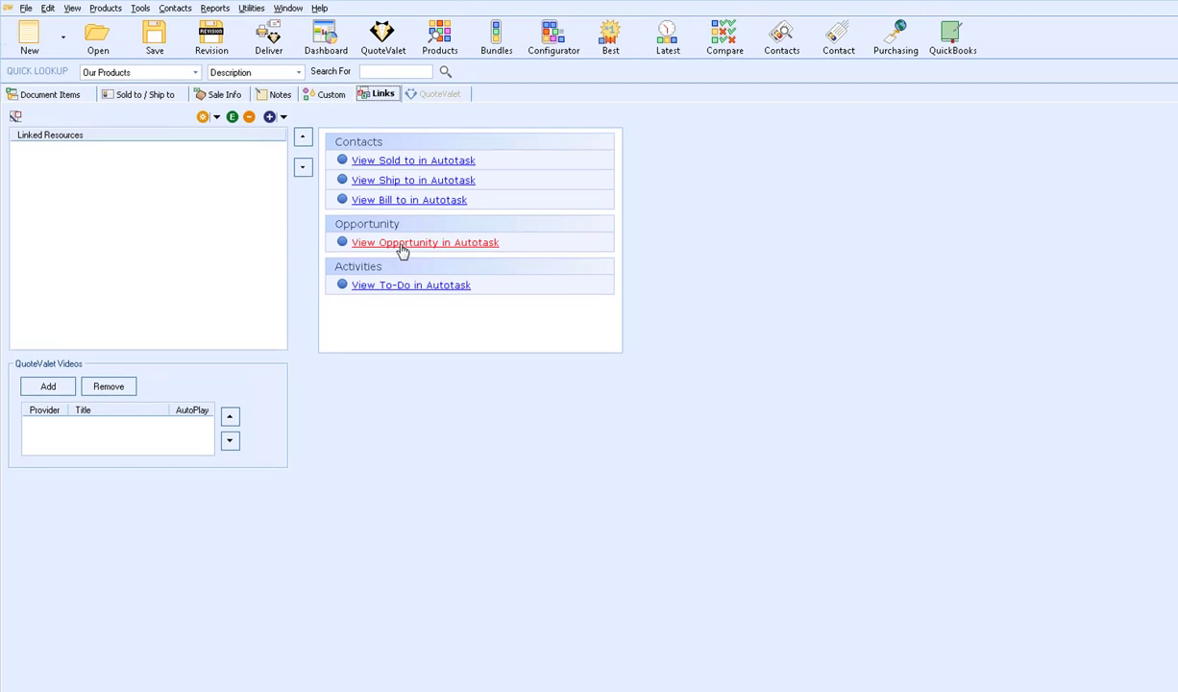
click(402, 251)
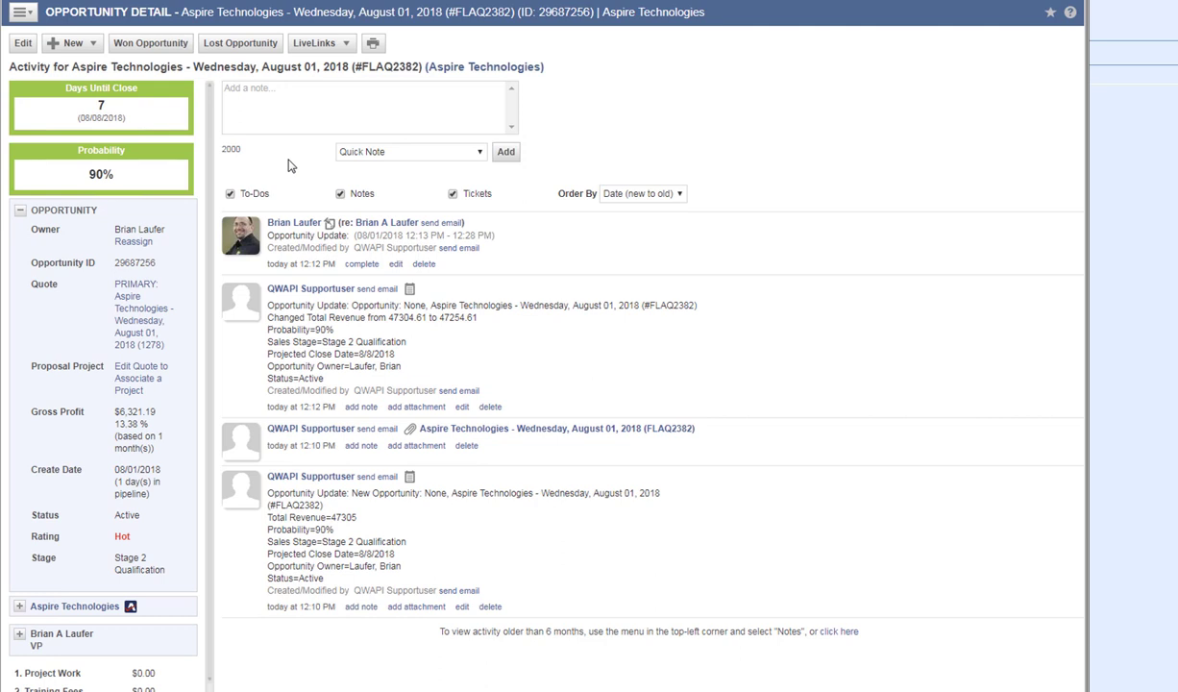
click(134, 313)
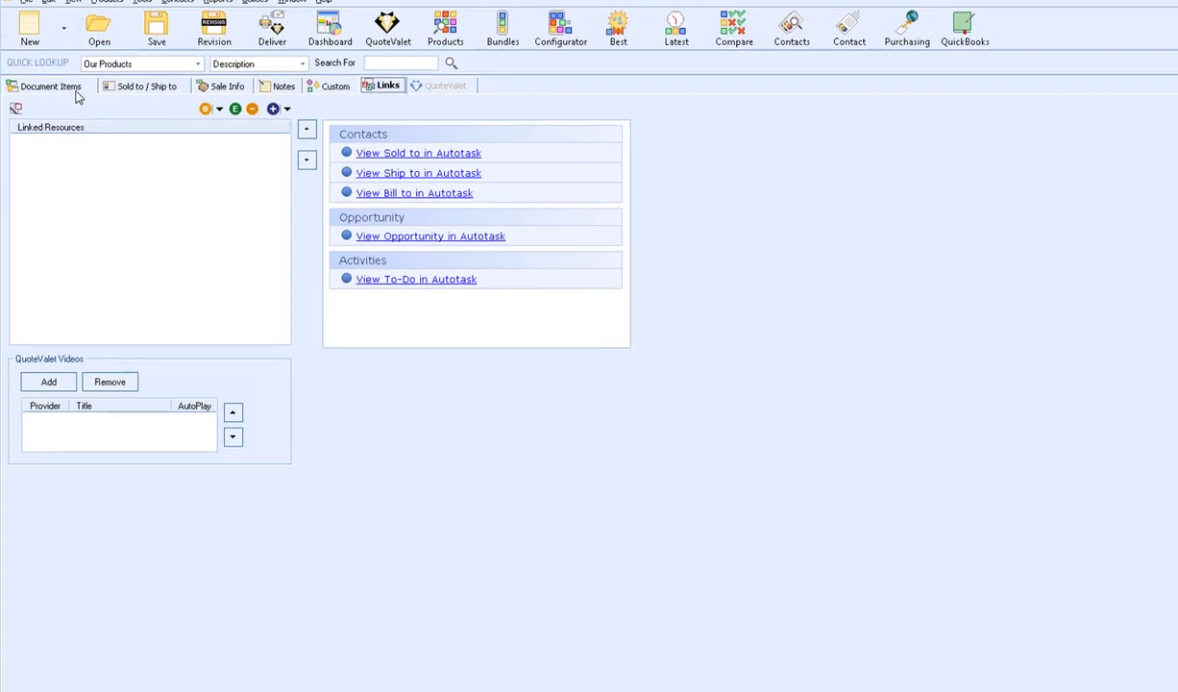
- Set the quantities of the SonicWALL E8510 and SonicWALL TZ 105 line items to 2 each in the QuoteWerks quote
click(75, 89)
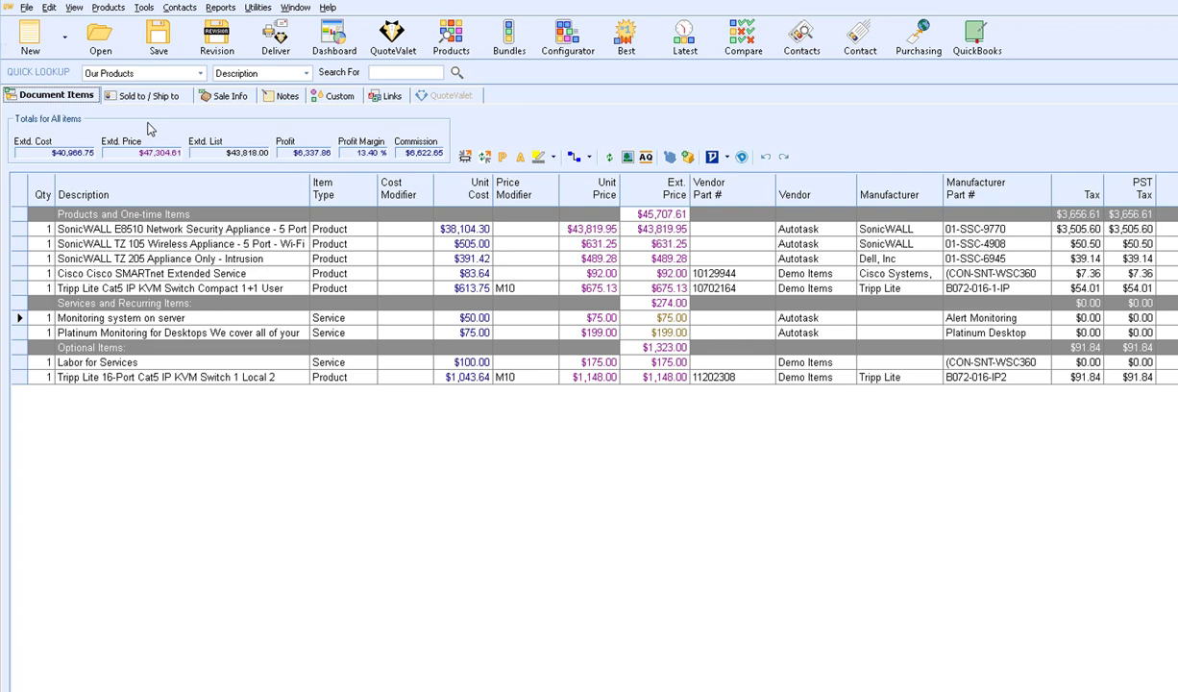
click(41, 228)
click(60, 230)
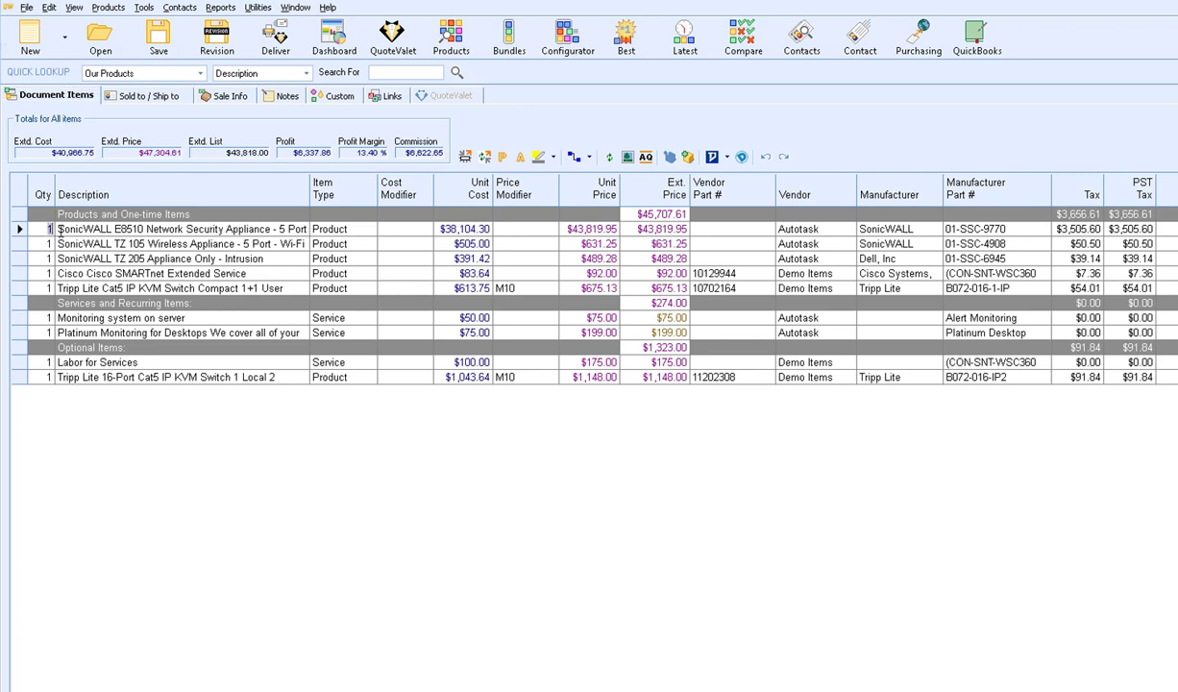
text(2)
key(Down)
text(2)
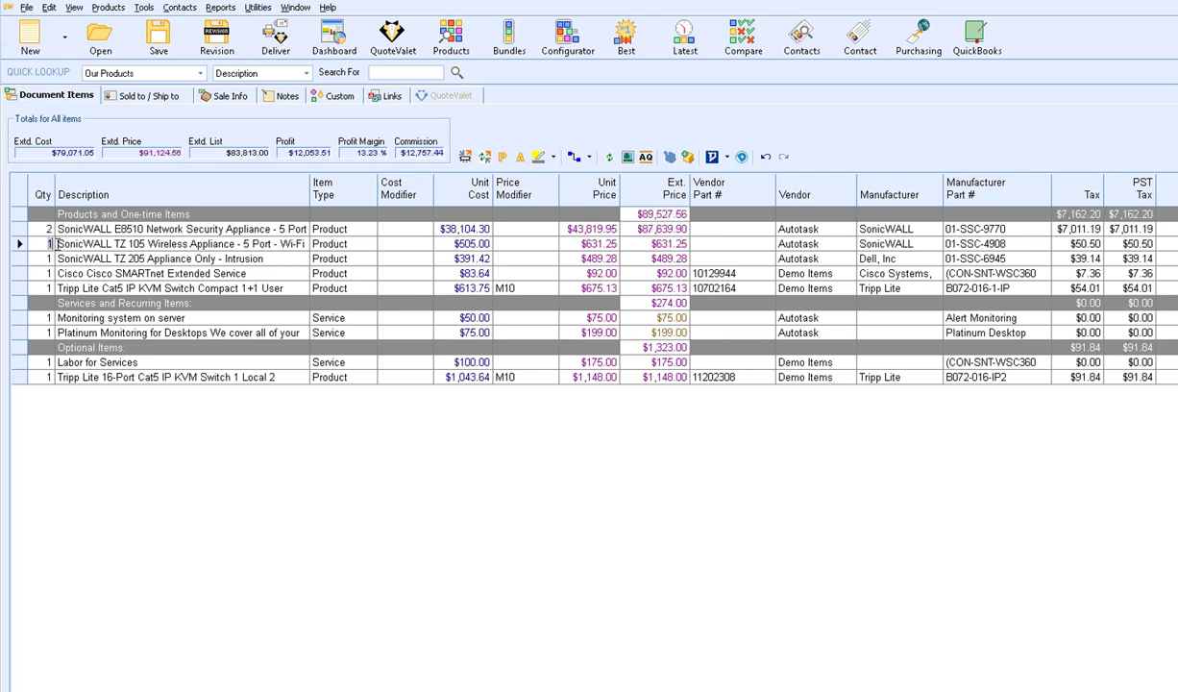
key(Down)
- Save the quote again, setting the existing opportunity's stage to Stage 4 Demo and updating the Autotask quote and account to-do
click(159, 39)
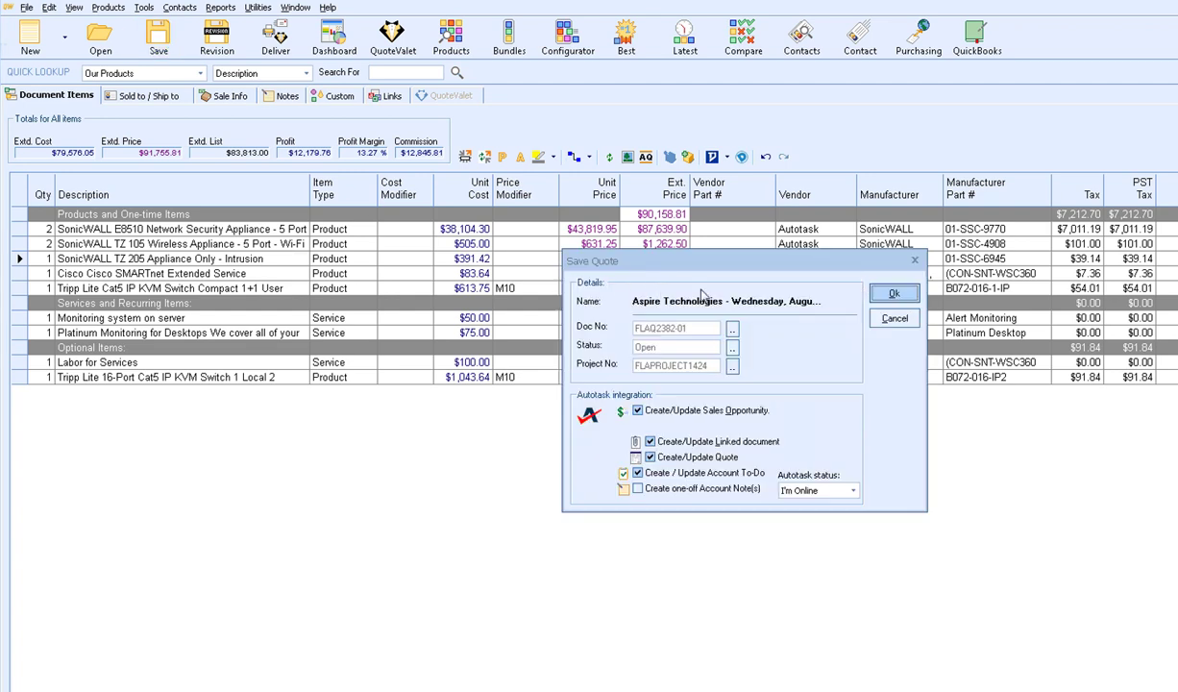
click(884, 292)
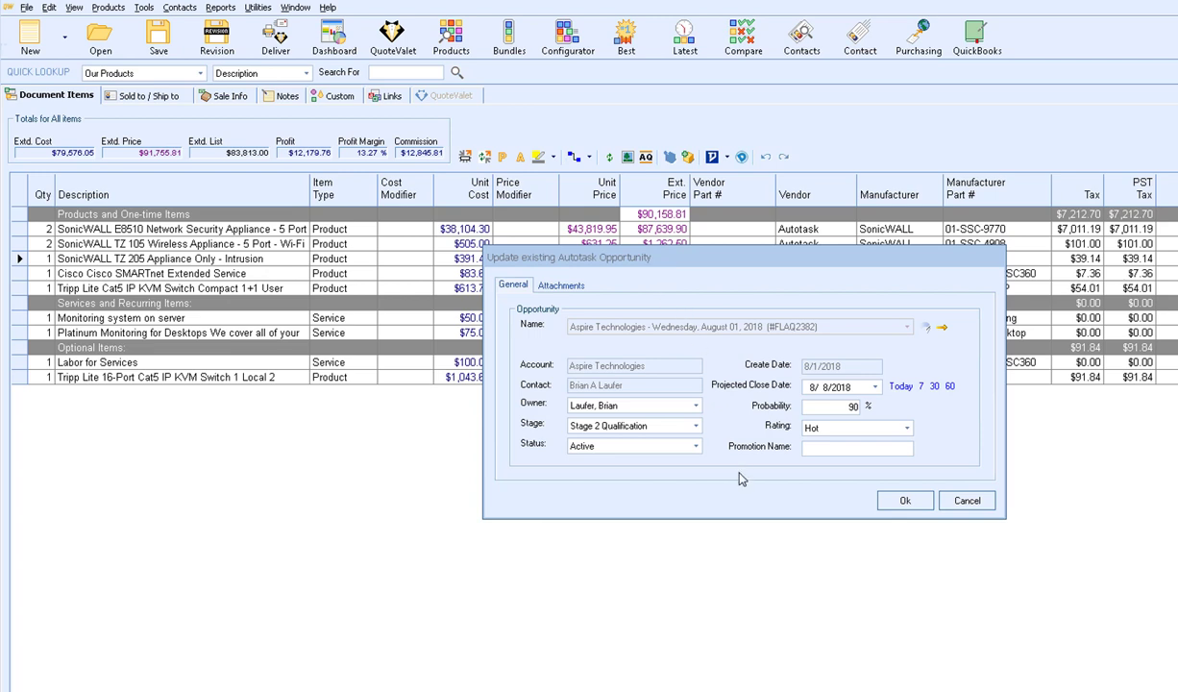
click(673, 426)
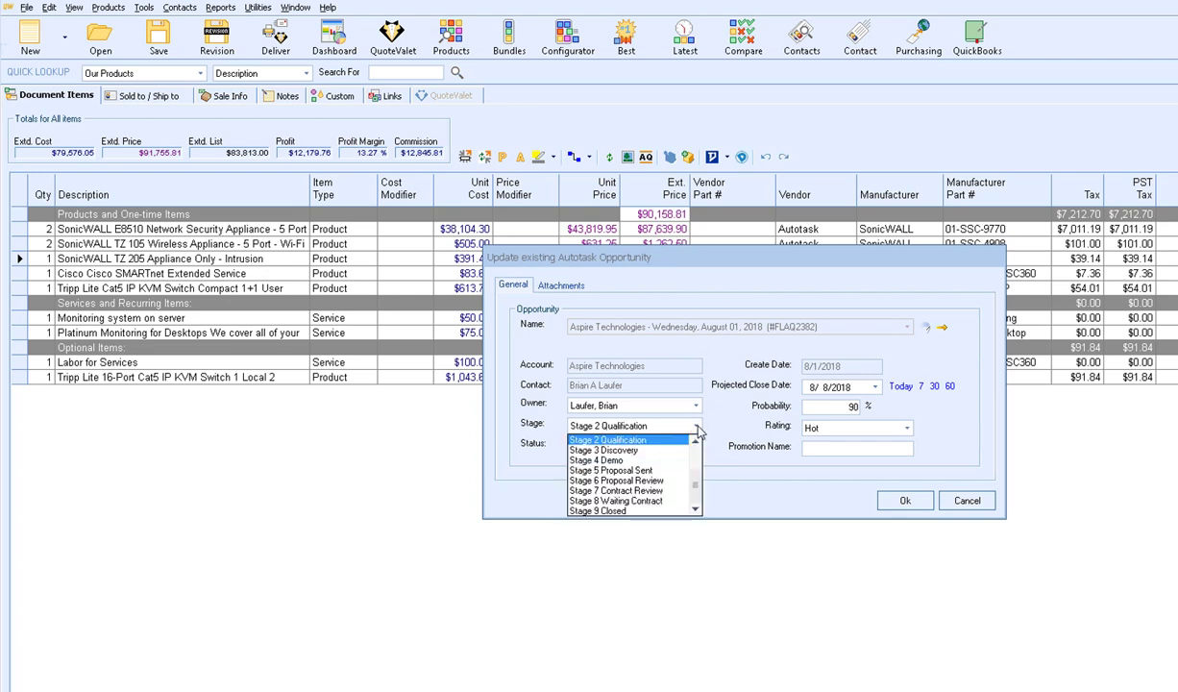
click(636, 460)
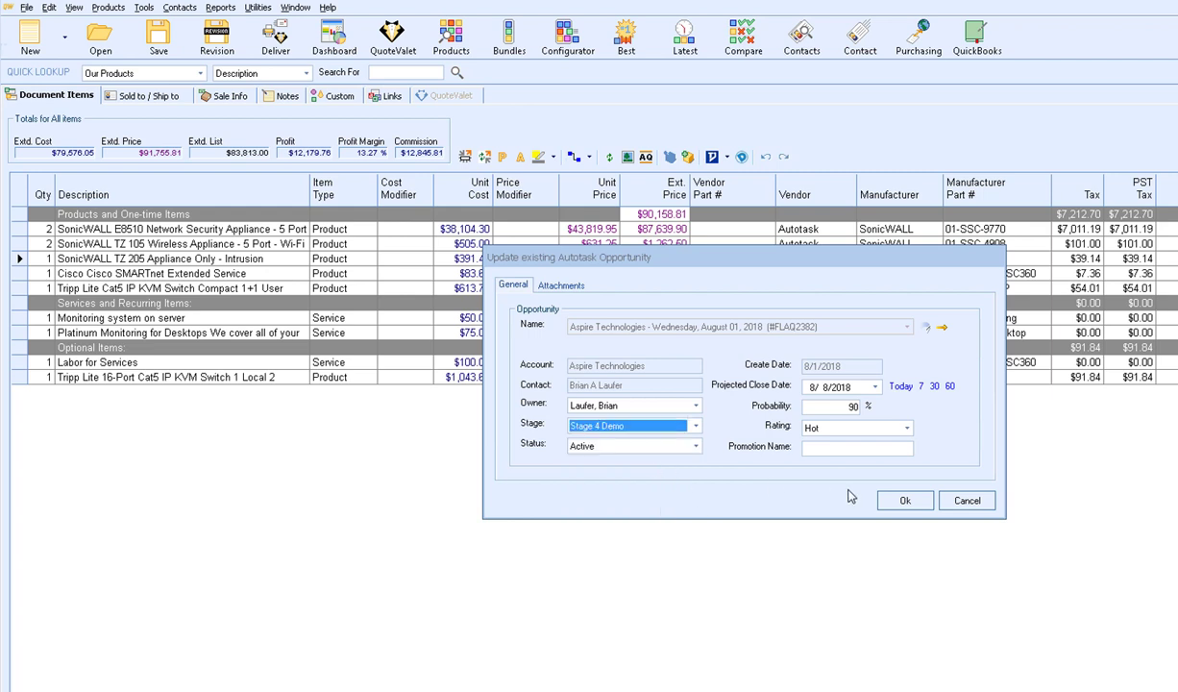
click(892, 500)
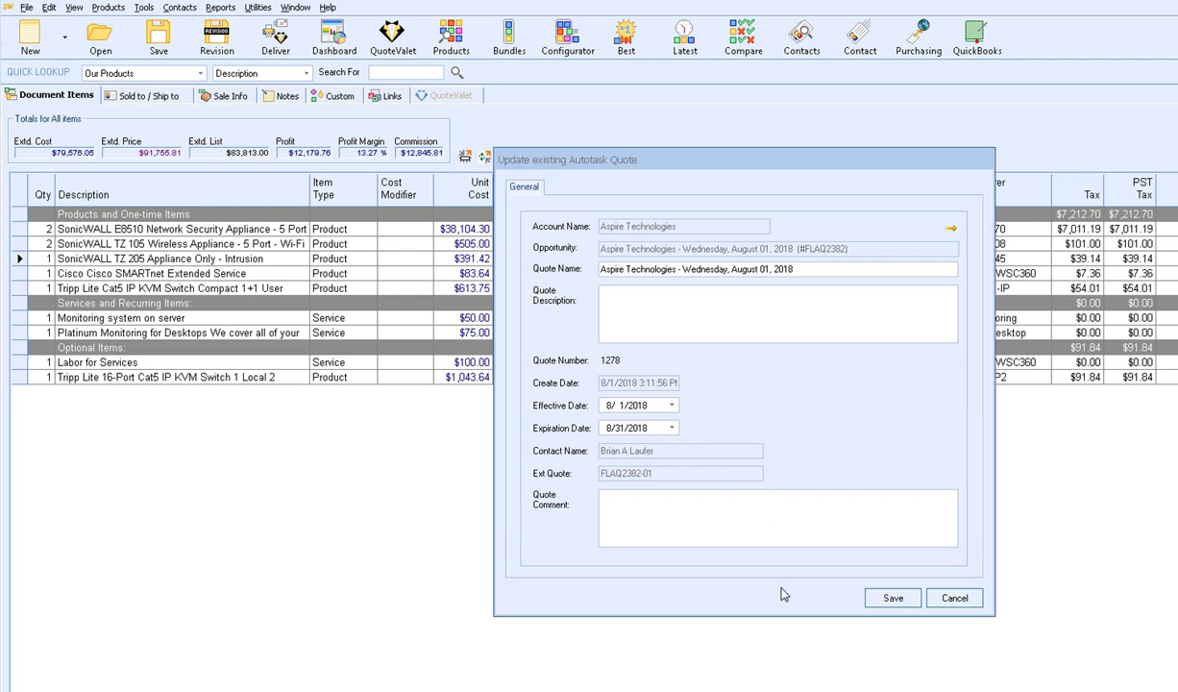
click(893, 598)
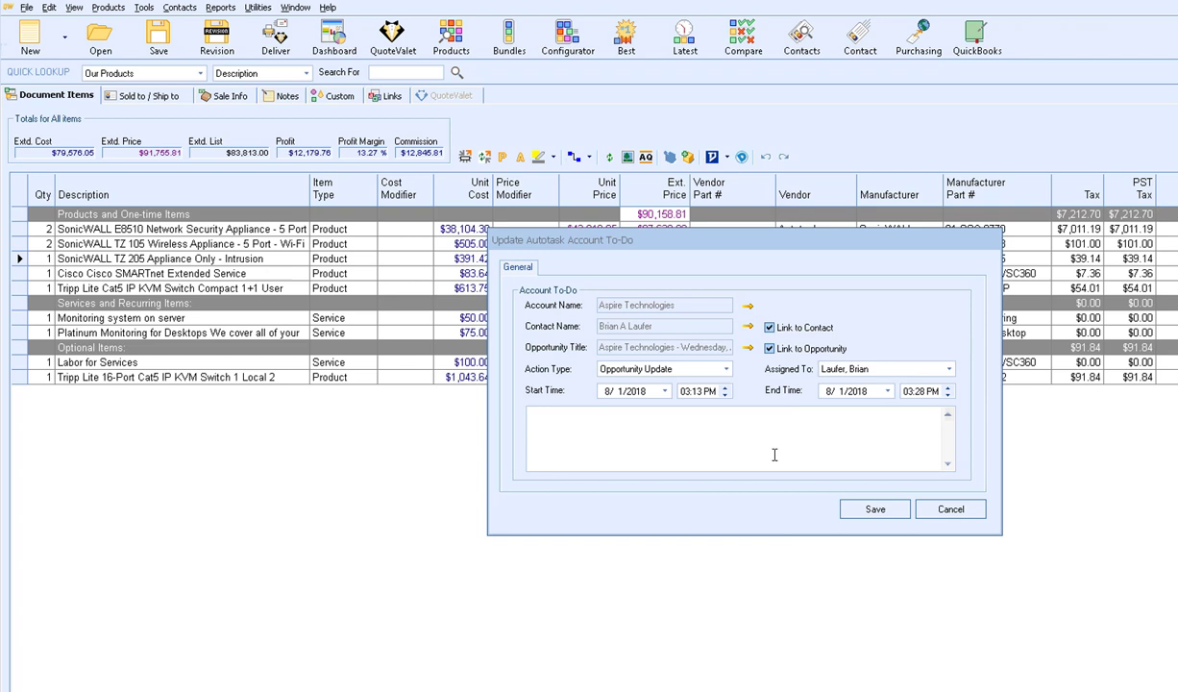
click(870, 510)
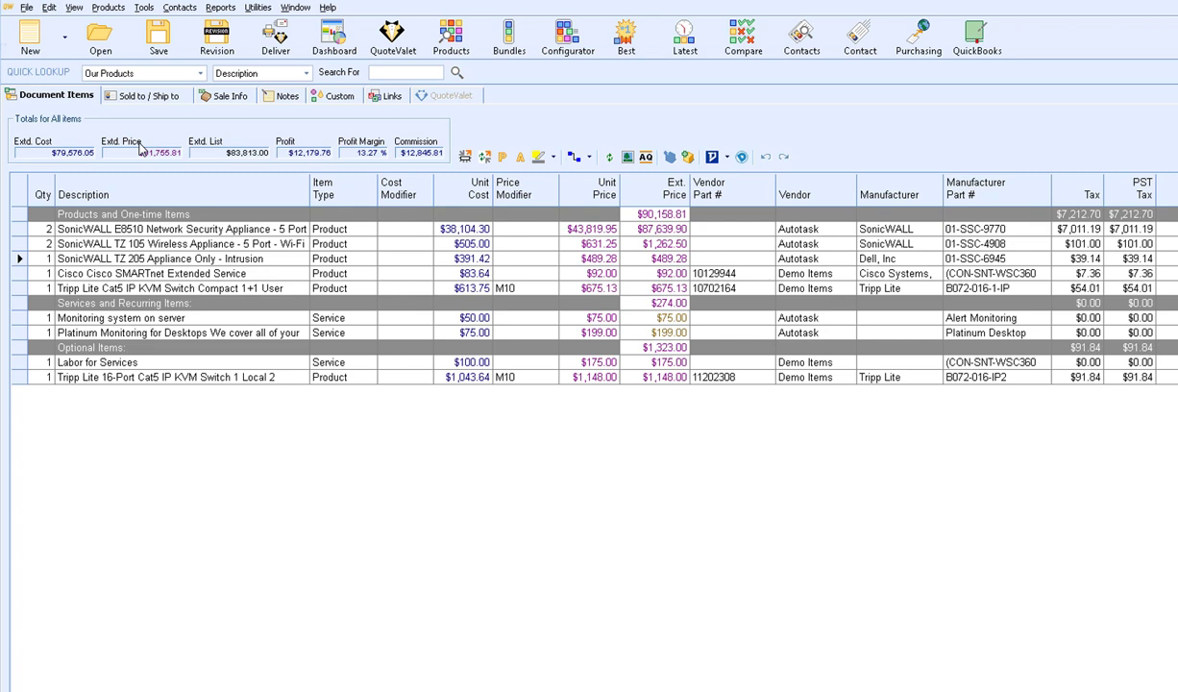
- Upload the quote to QuoteValet with the Quote Galaxy layout and the CustomerFacing template, overriding the approval requirement
click(276, 413)
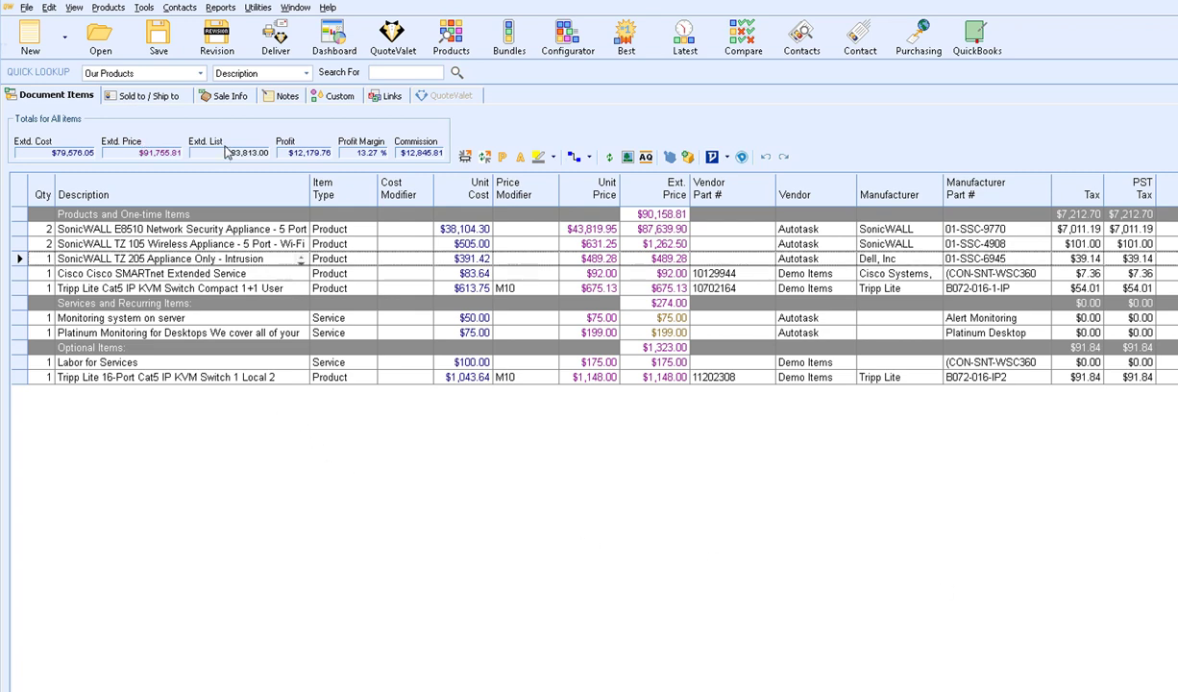
click(275, 36)
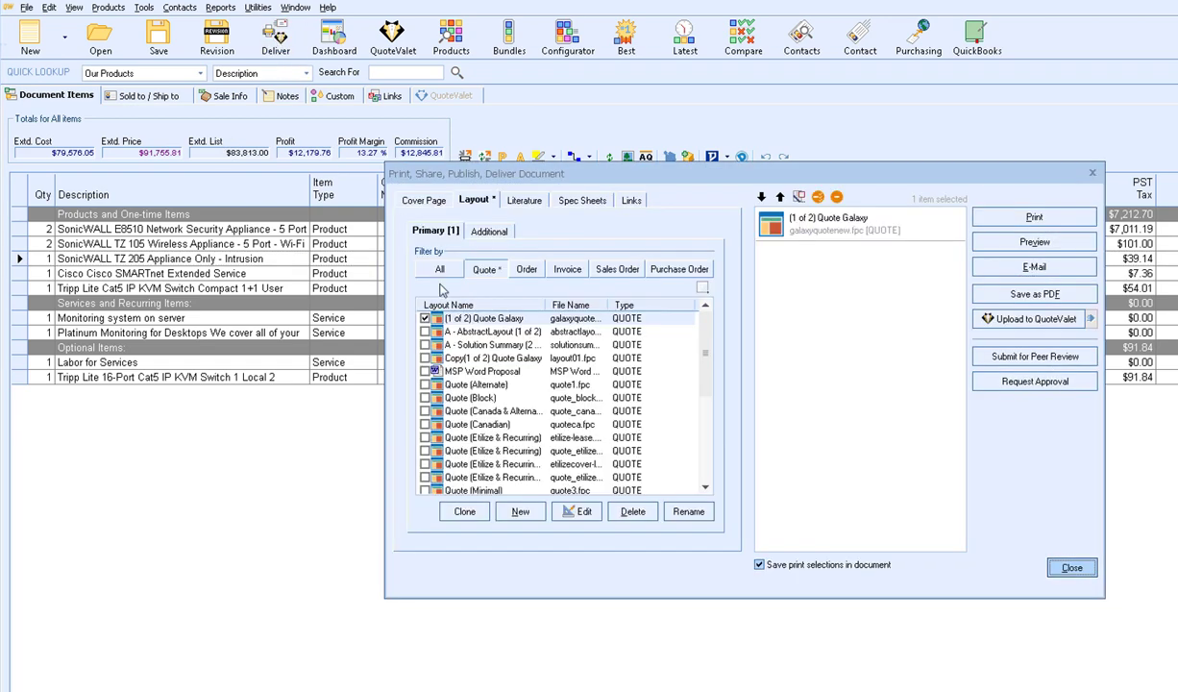
click(488, 318)
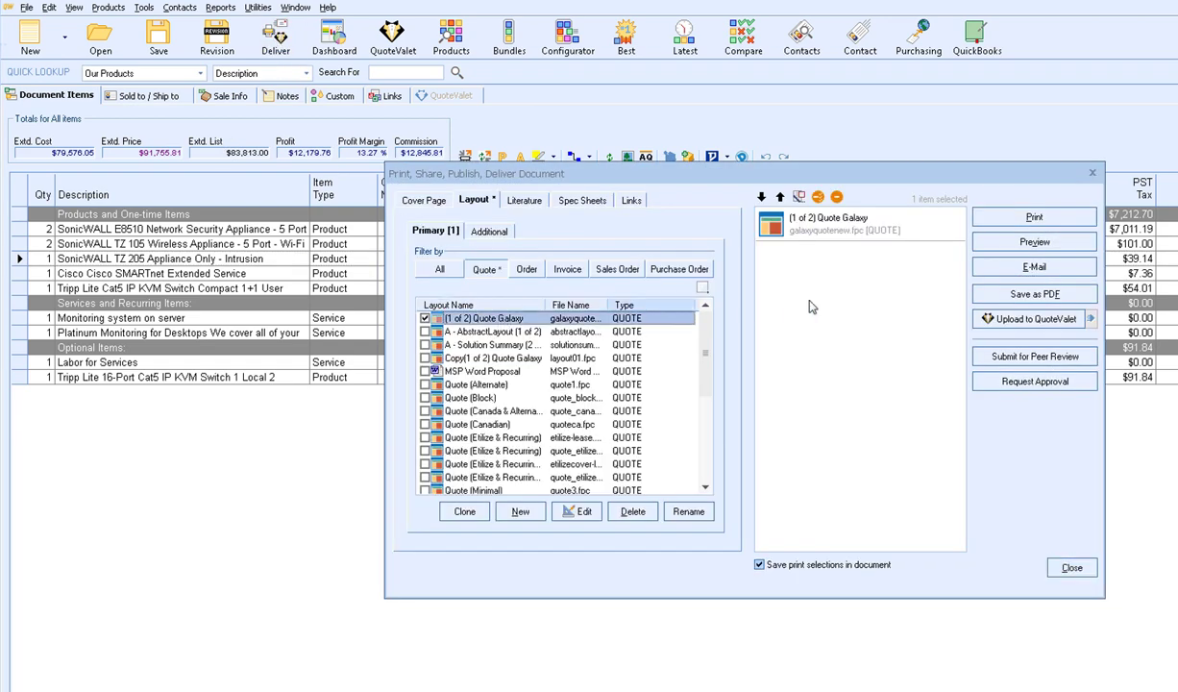
click(1012, 324)
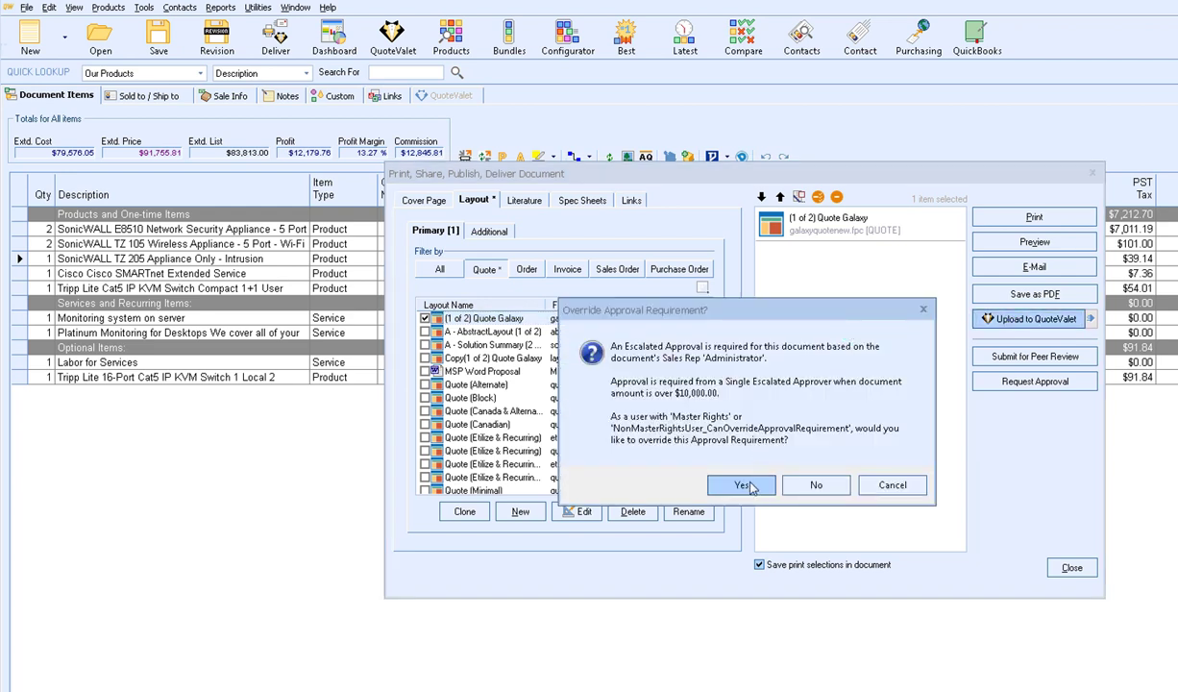
click(722, 468)
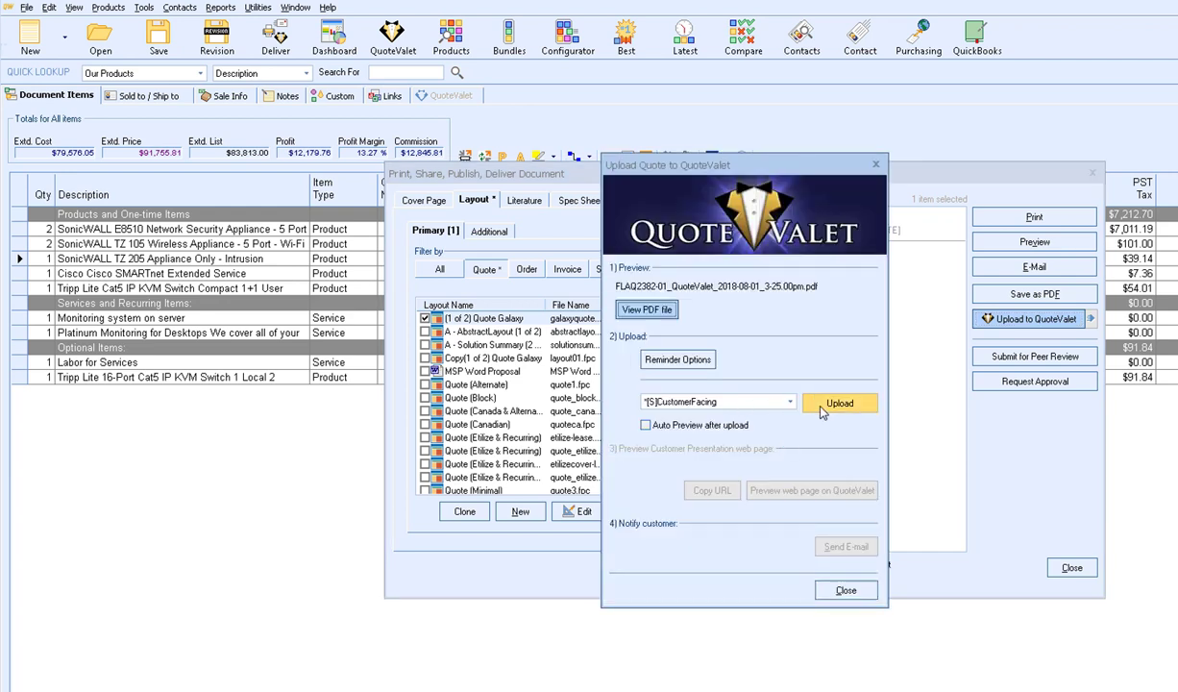
click(823, 410)
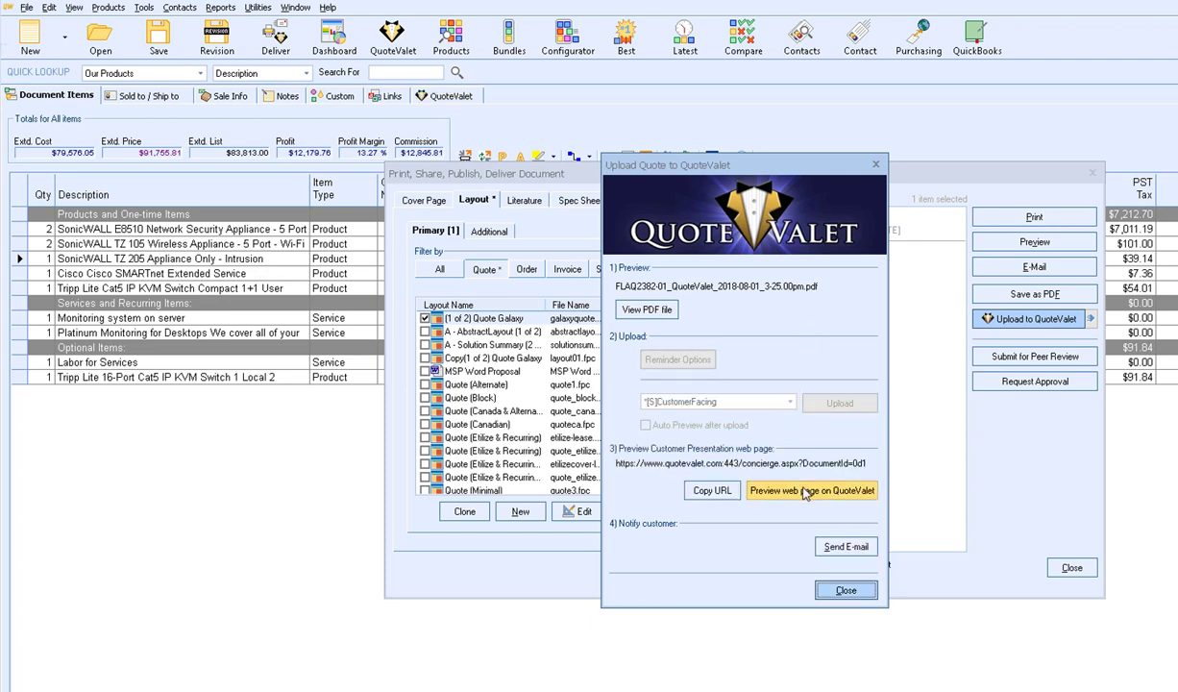
- Preview the QuoteValet customer page and accept the quote with ACH payment, agreed terms, and the customer's e-mail, printed name and signature
click(805, 490)
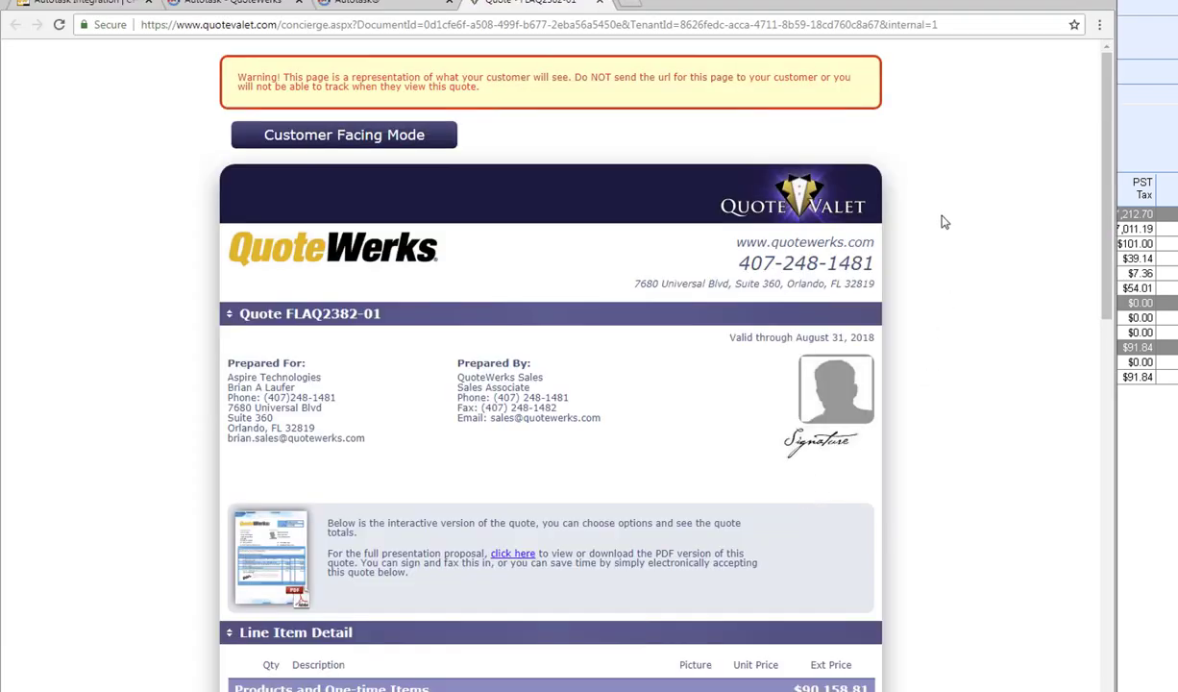
scroll(944, 222, down, 5)
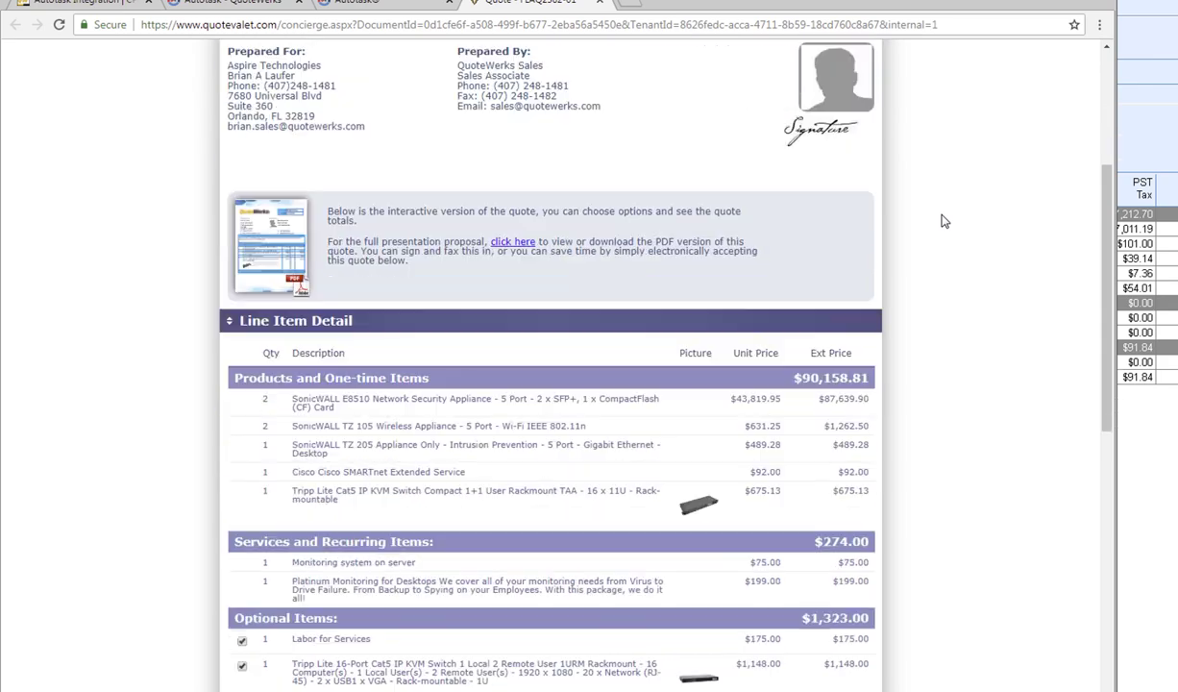
scroll(944, 222, down, 6)
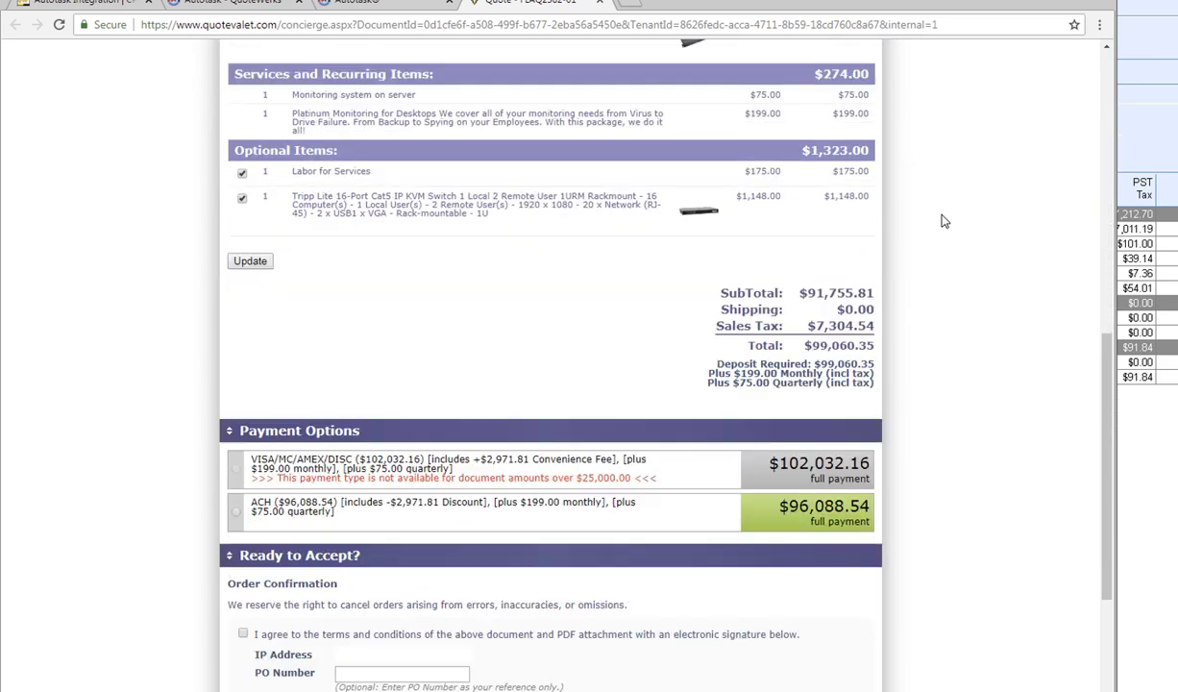
scroll(944, 222, down, 2)
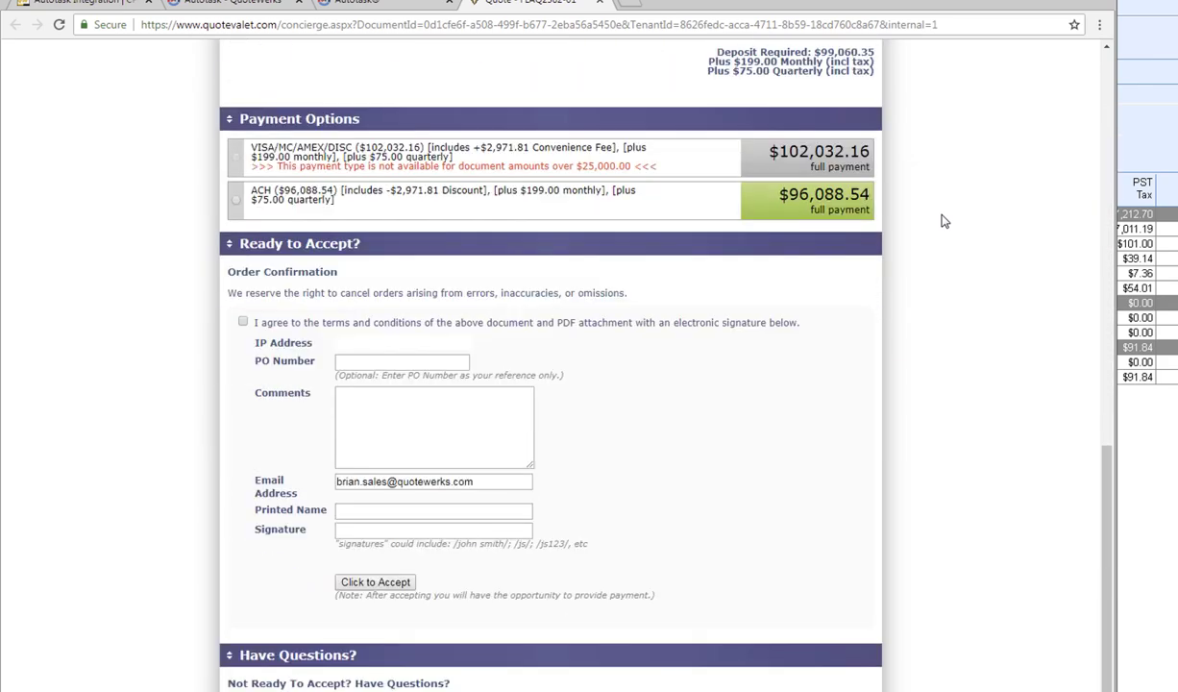
click(236, 199)
scroll(197, 275, down, 1)
click(241, 242)
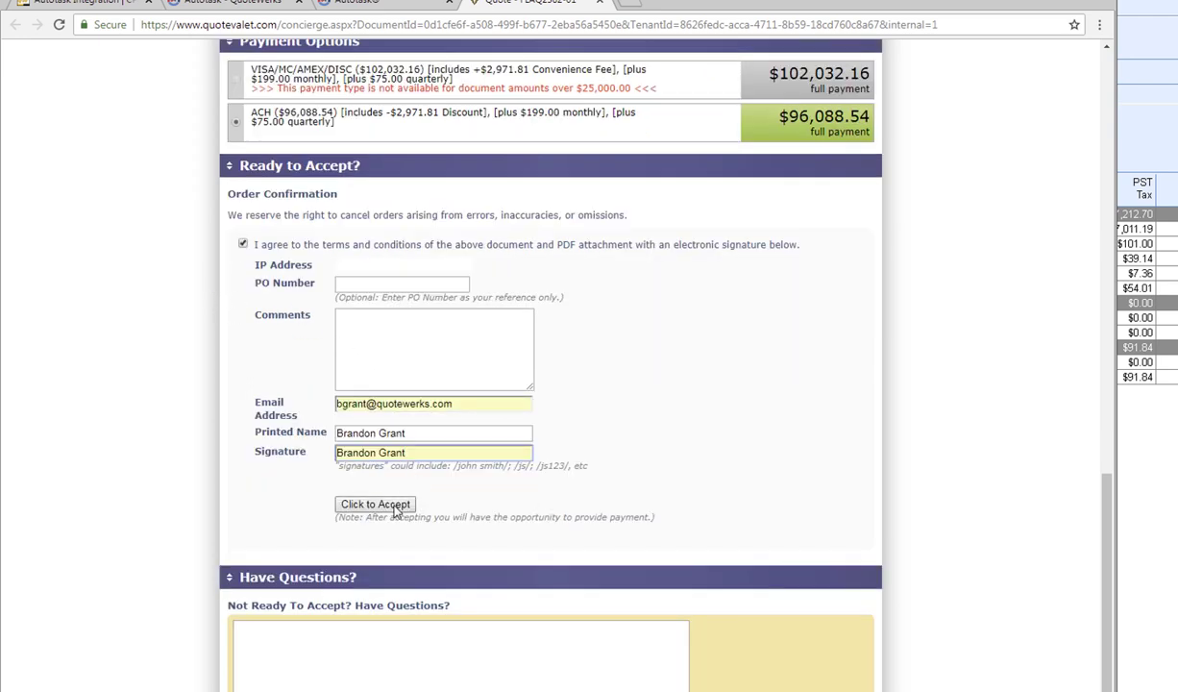
click(402, 506)
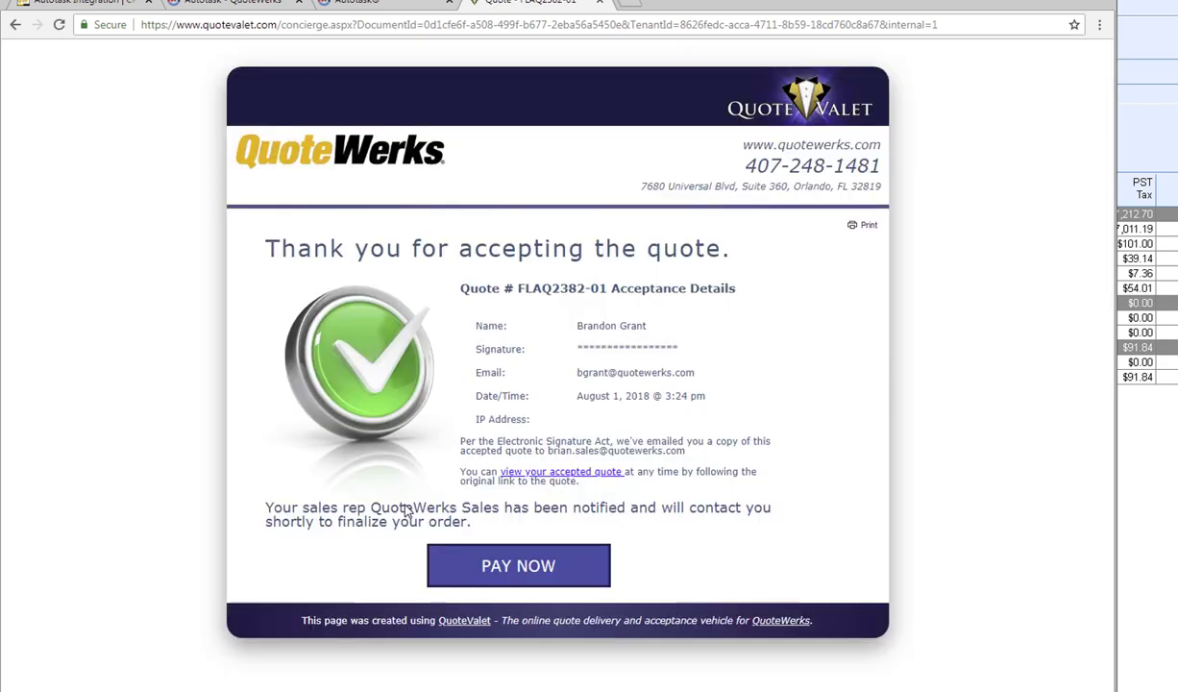
- Return to QuoteWerks and close the QuoteValet upload and document delivery windows
click(1168, 144)
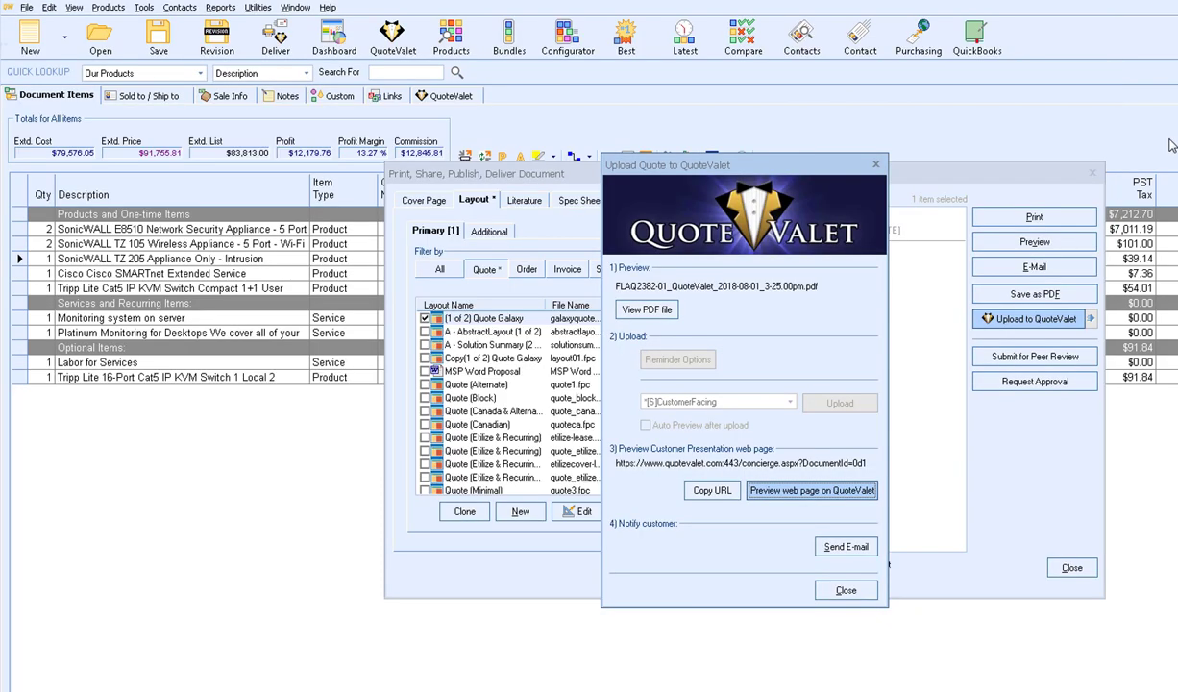
click(845, 590)
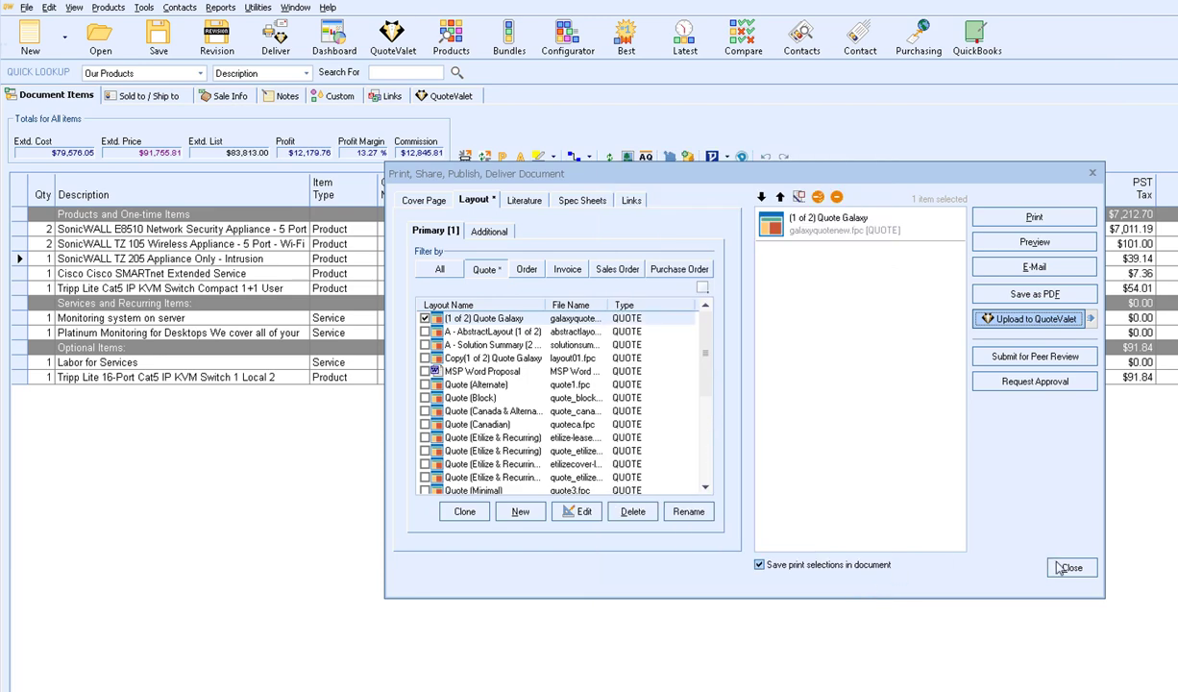
click(1071, 568)
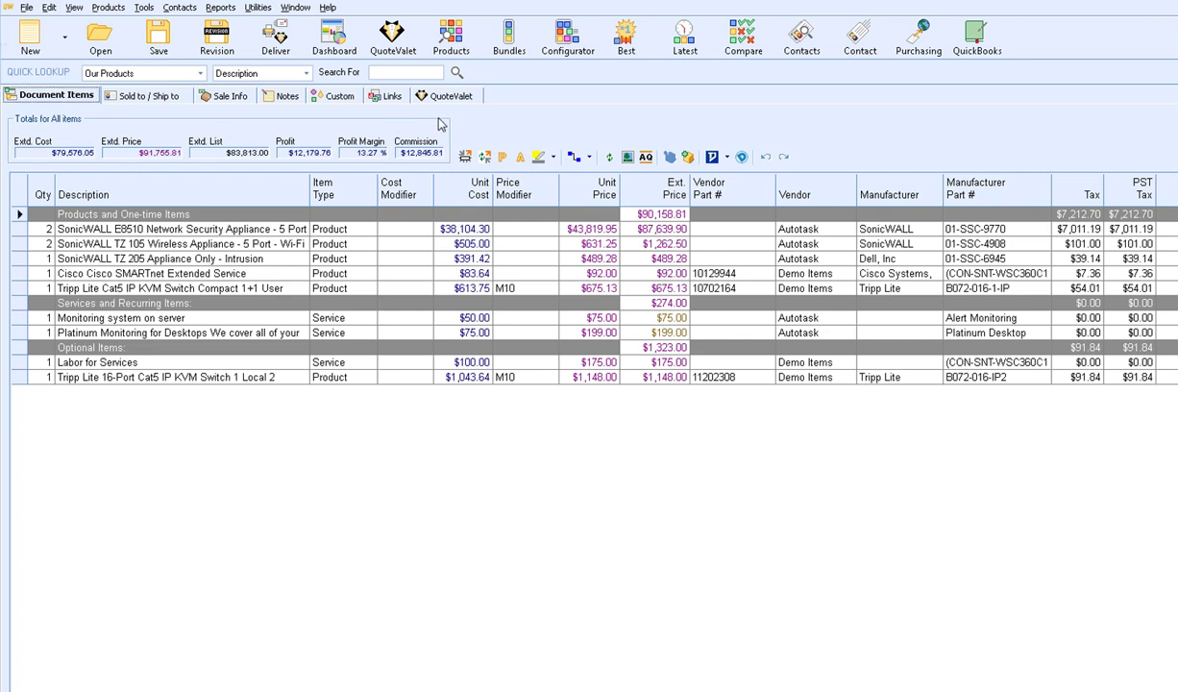
- Convert the QuoteValet-accepted quote to an order, overriding the approval requirement and removing non-selected optional items
click(471, 96)
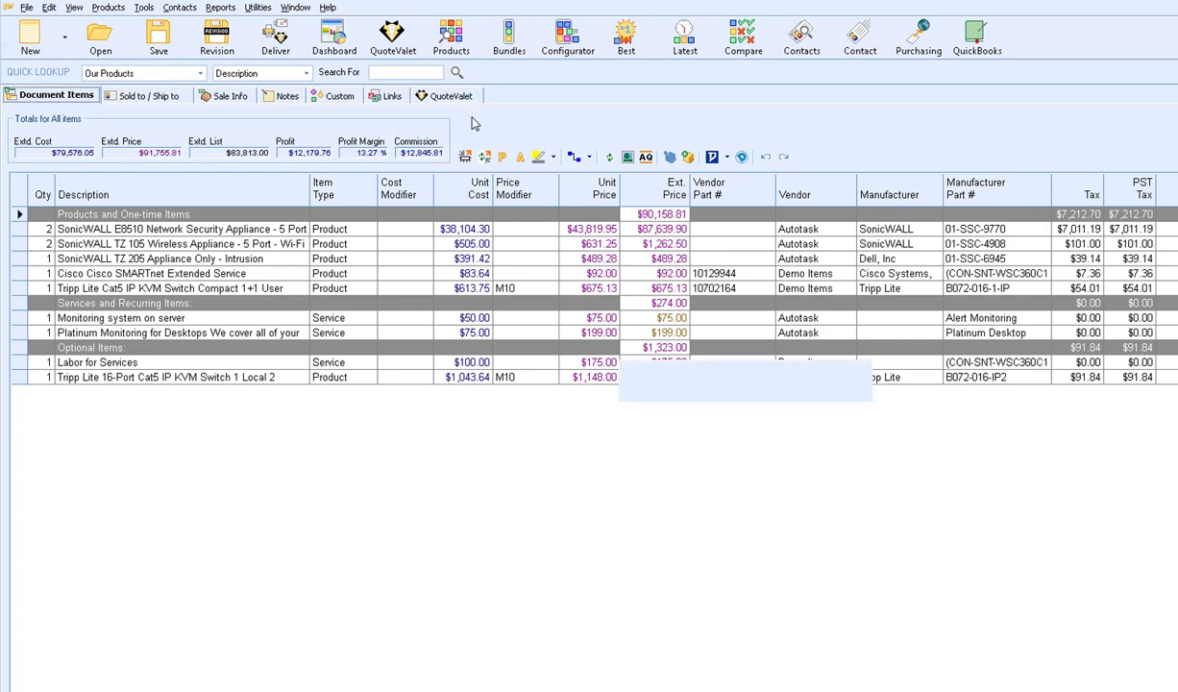
click(885, 462)
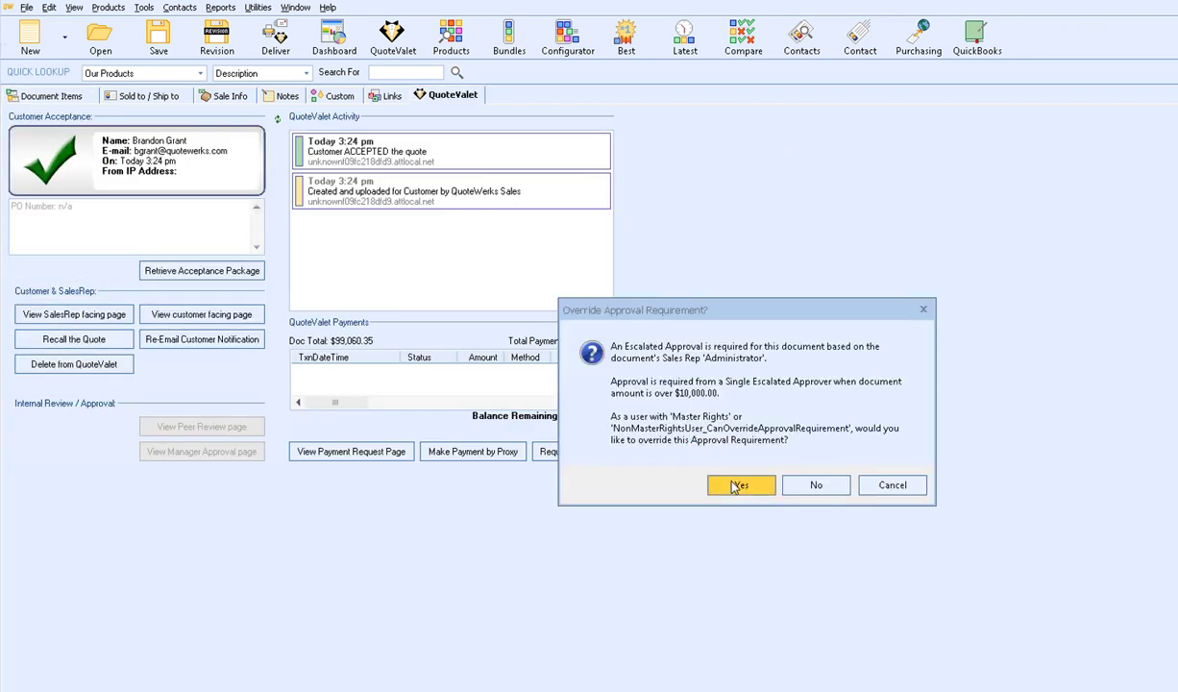
click(719, 481)
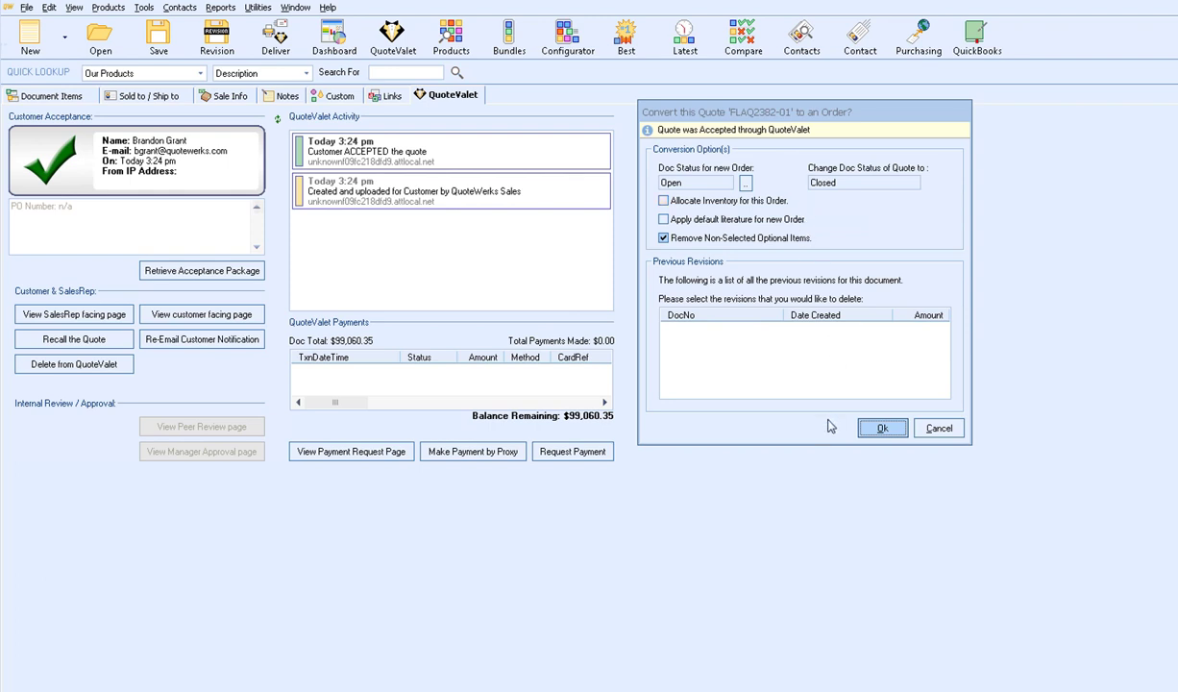
click(888, 429)
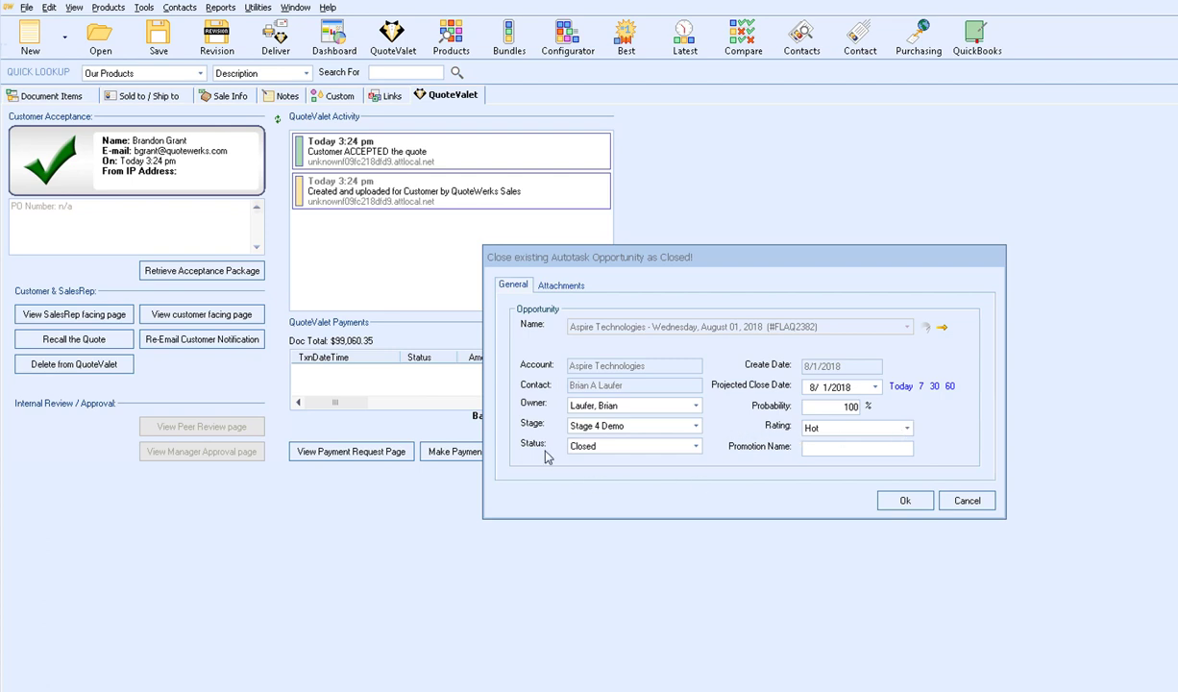
- Close the existing Autotask opportunity at Stage 8 Waiting Contract and close its Autotask quote as won
click(694, 426)
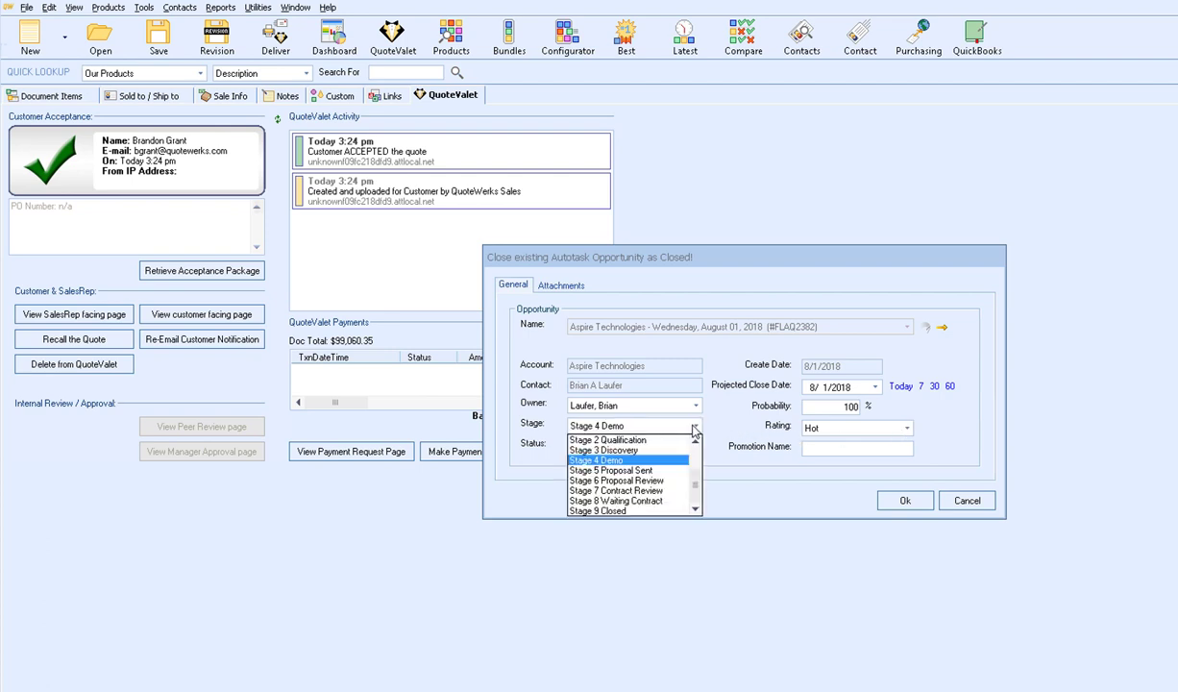
click(657, 500)
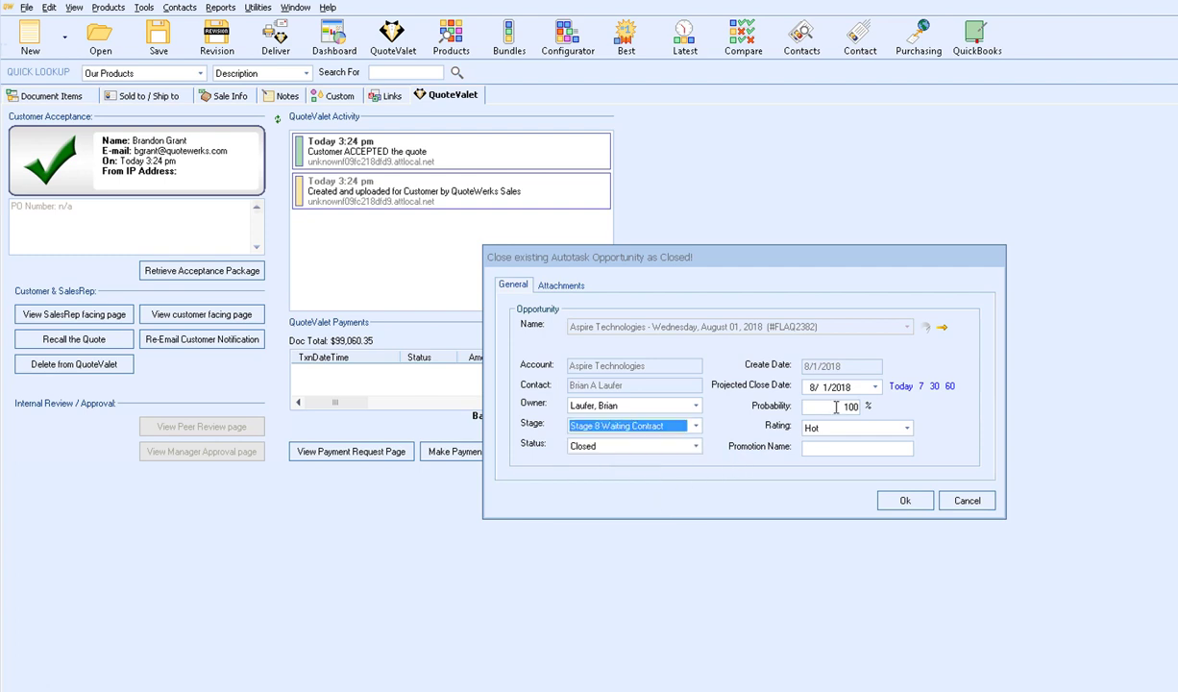
drag(836, 407, 891, 407)
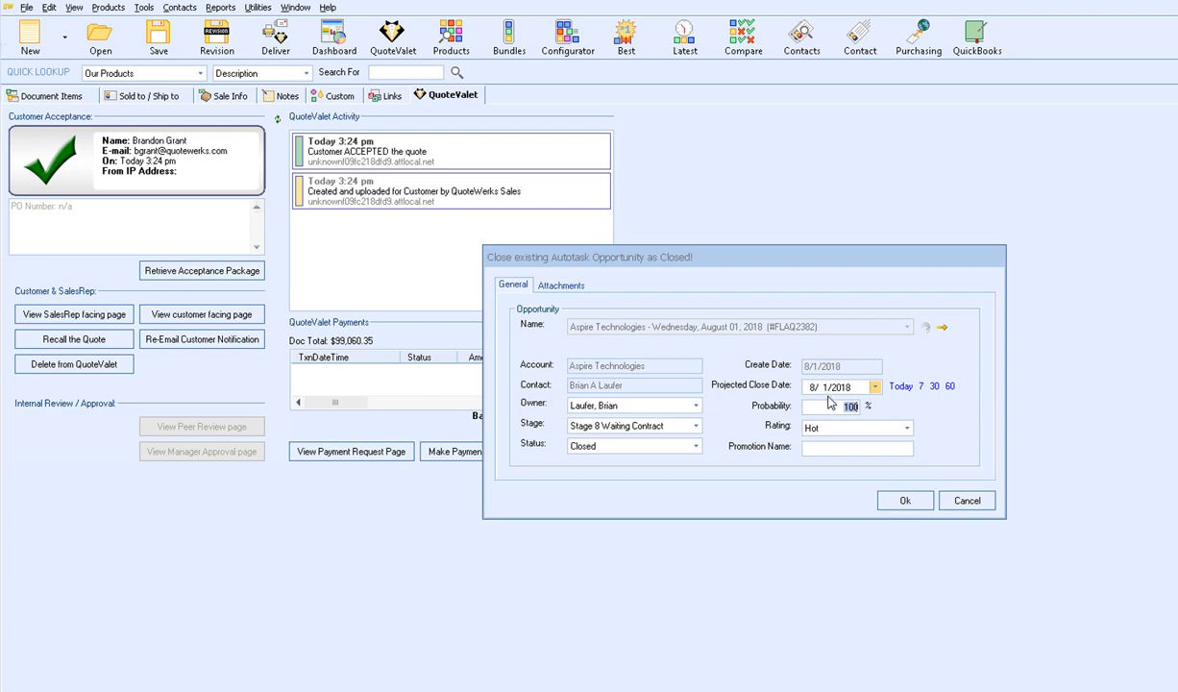
click(905, 502)
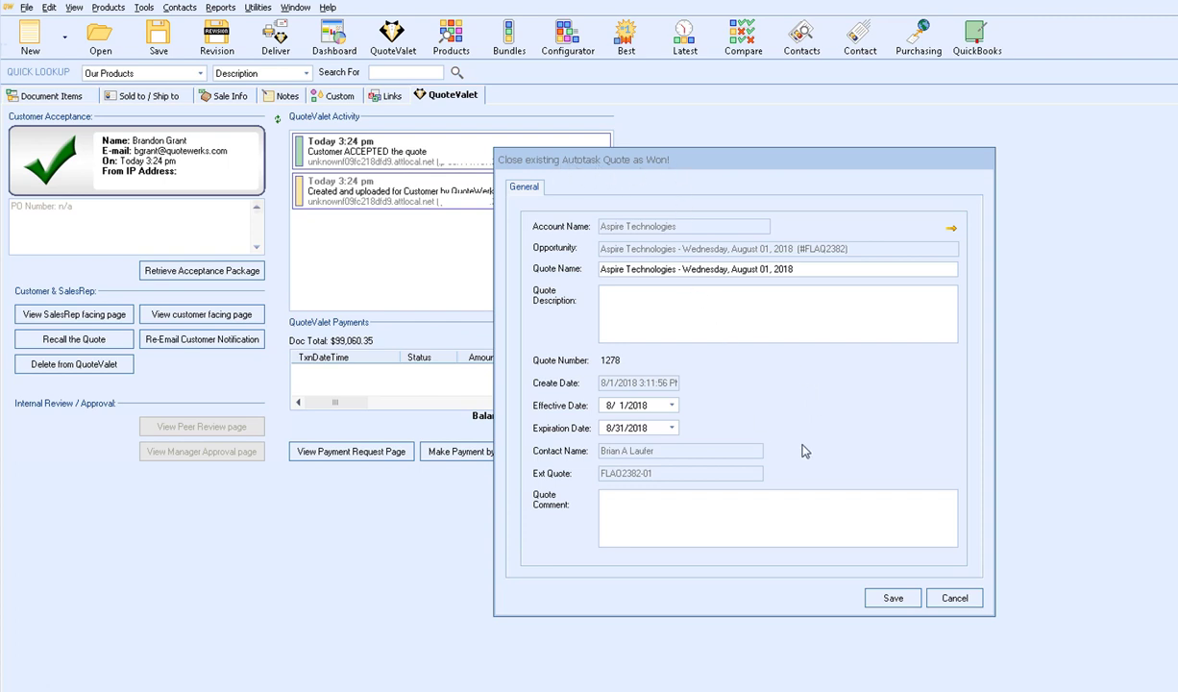
click(892, 597)
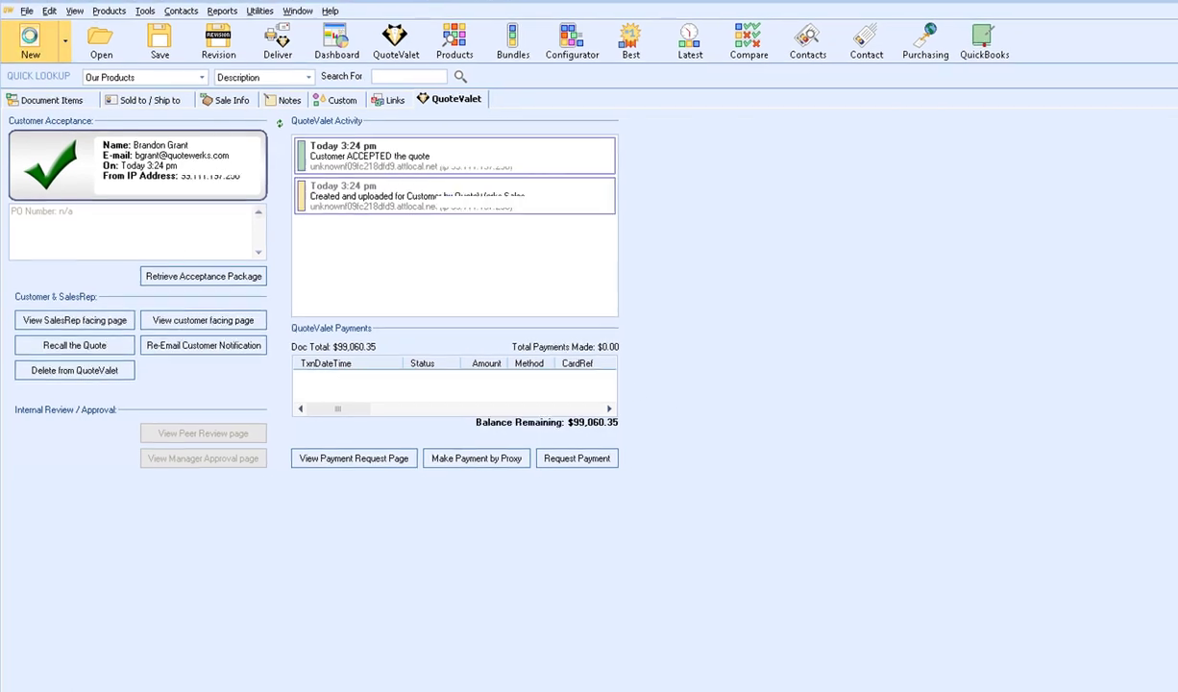
- Create a new quote from the Tripp Lite Switch for ACRBO Autotask opportunity in the dashboard notifications and check its sold-to details
click(30, 40)
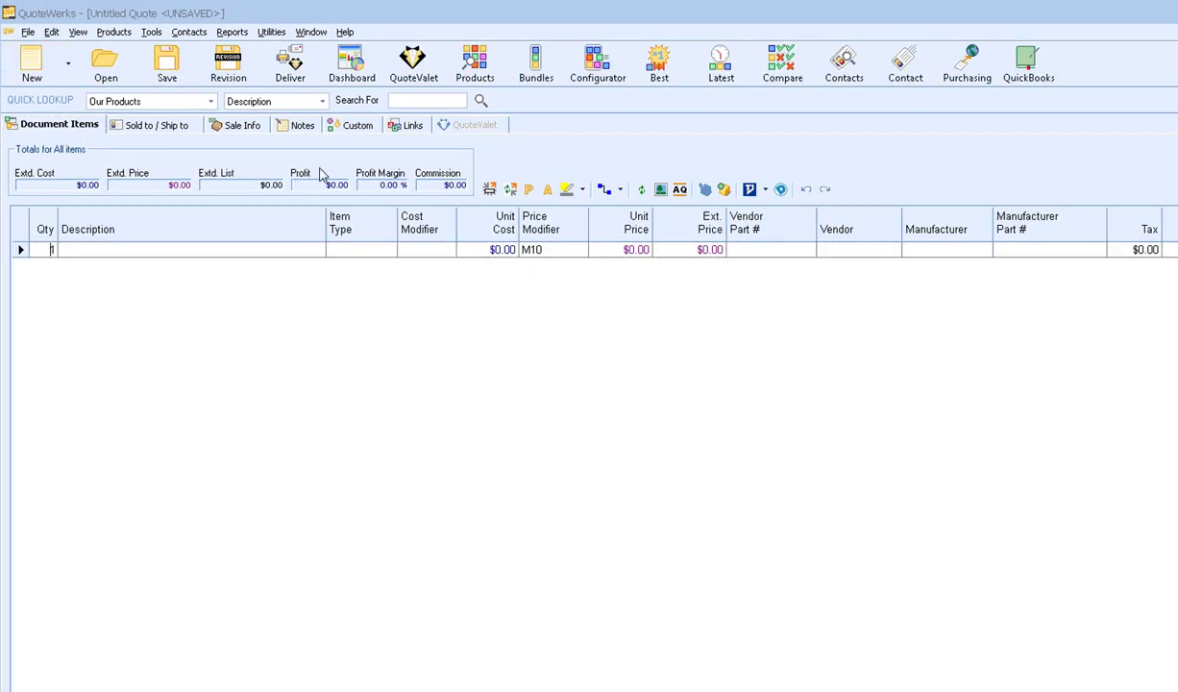
click(371, 64)
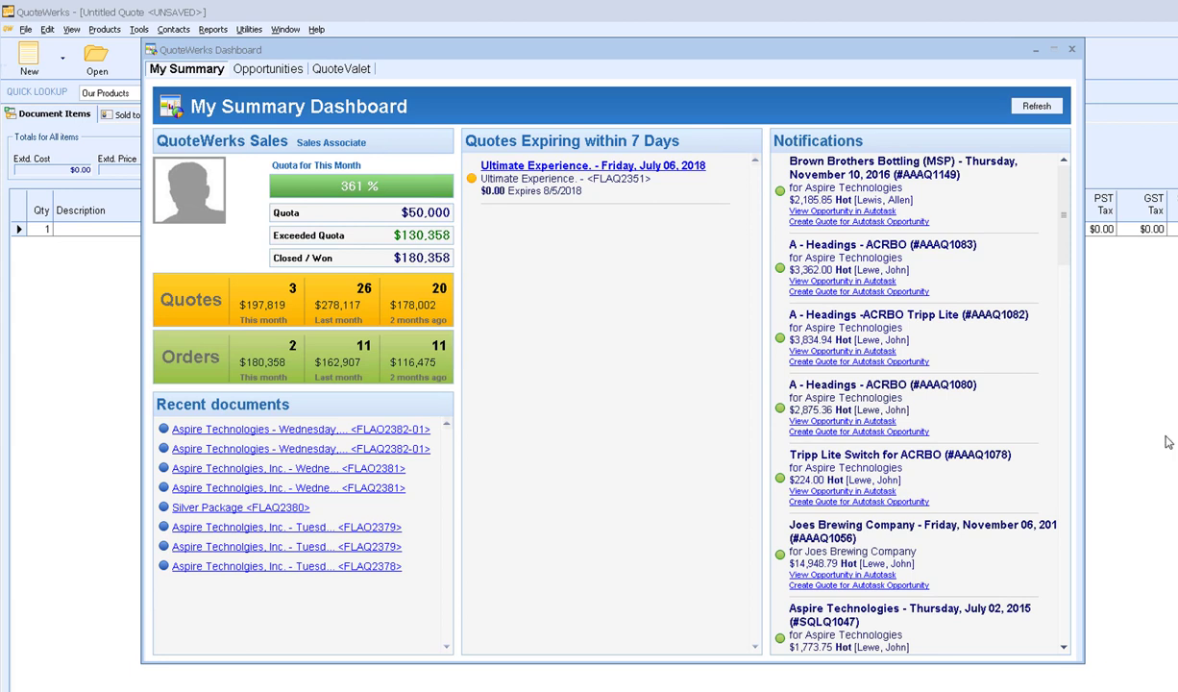
drag(1065, 193, 1065, 244)
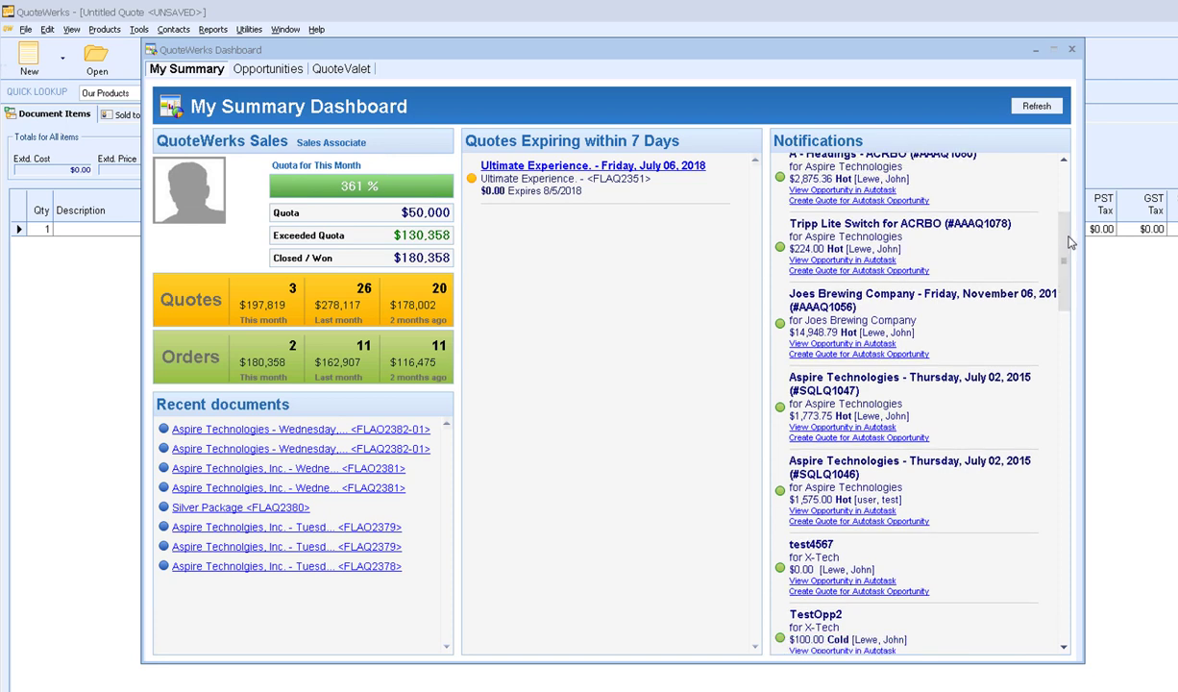
click(833, 273)
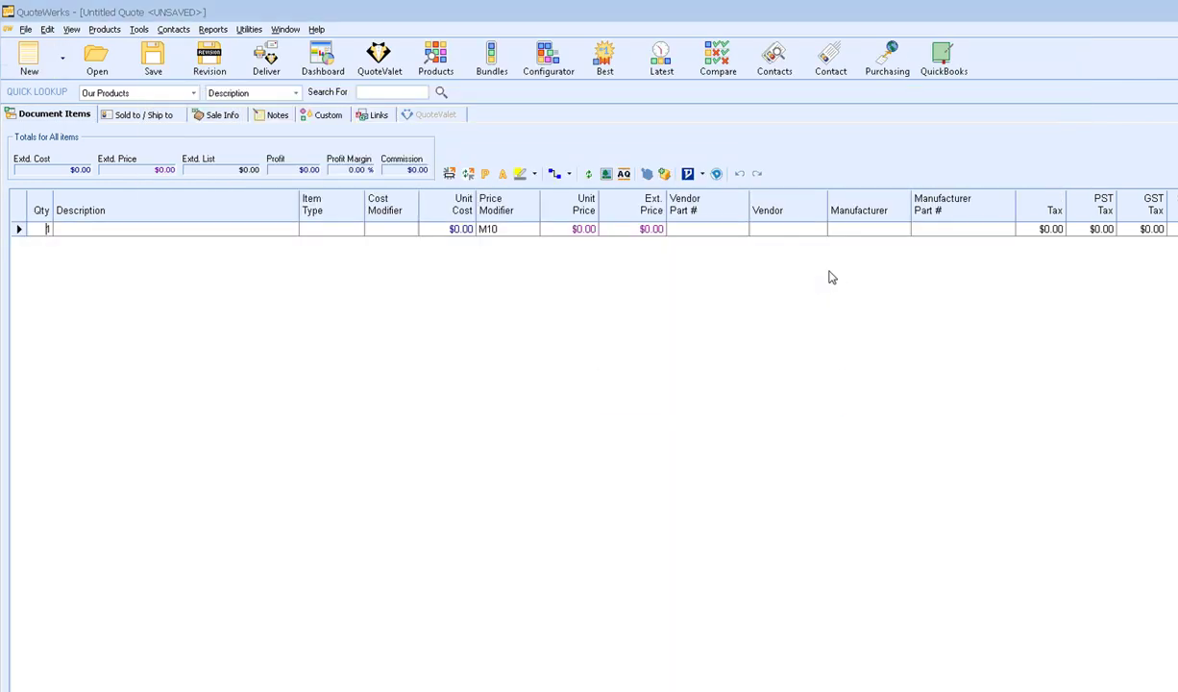
click(150, 117)
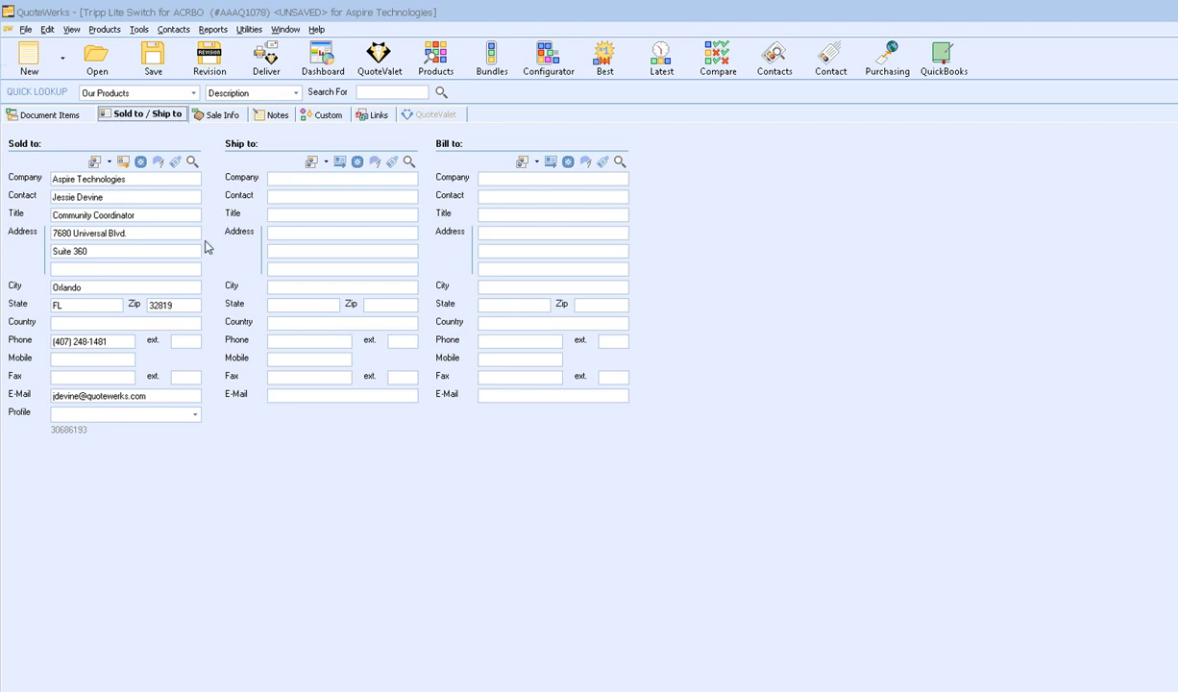
click(65, 116)
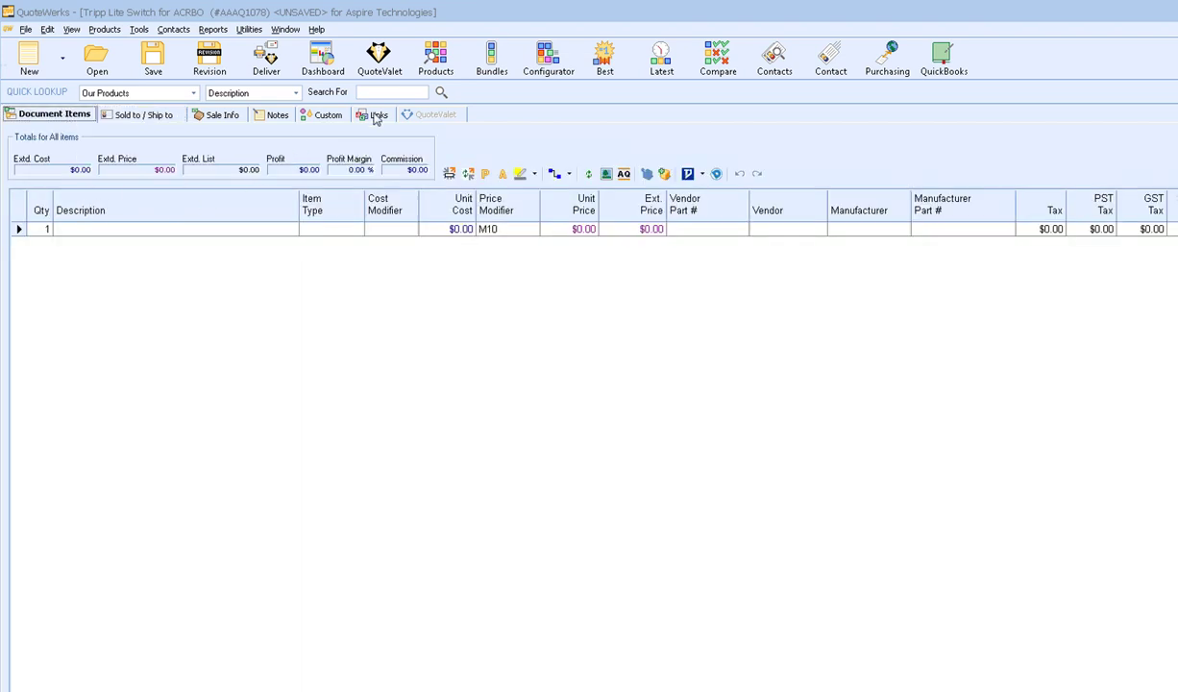
- Search Autotask Products for sonicwall and add the SonicWALL E8510 and E8500 appliances to the quote
click(435, 58)
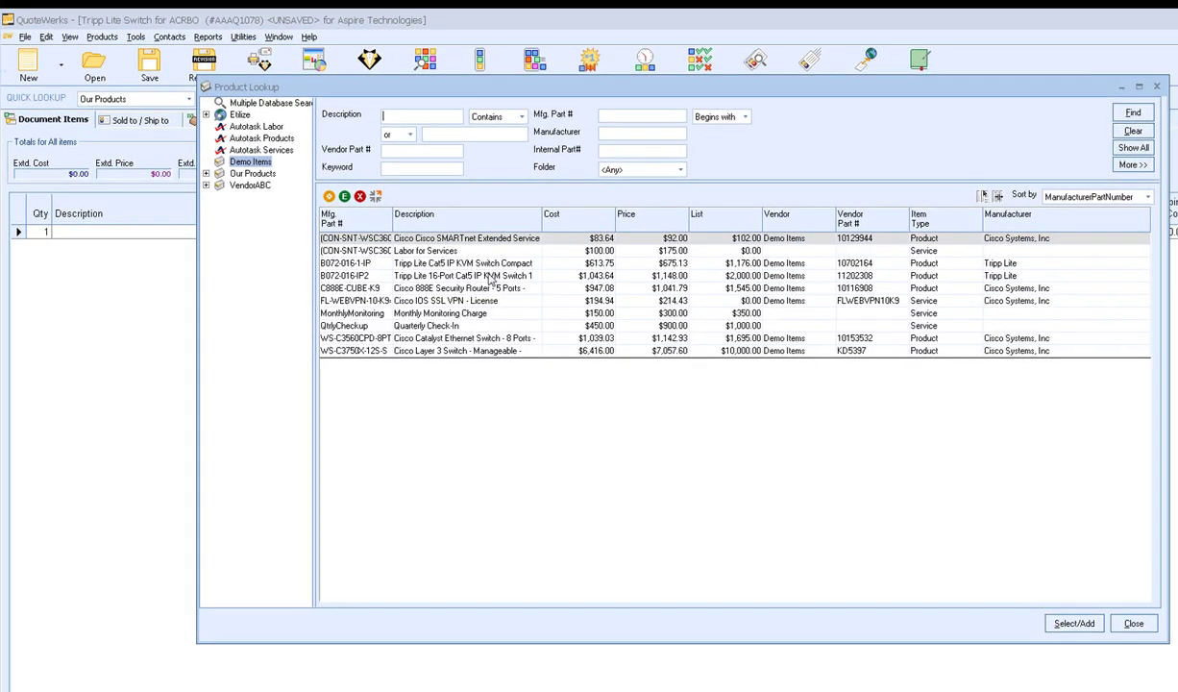
click(281, 139)
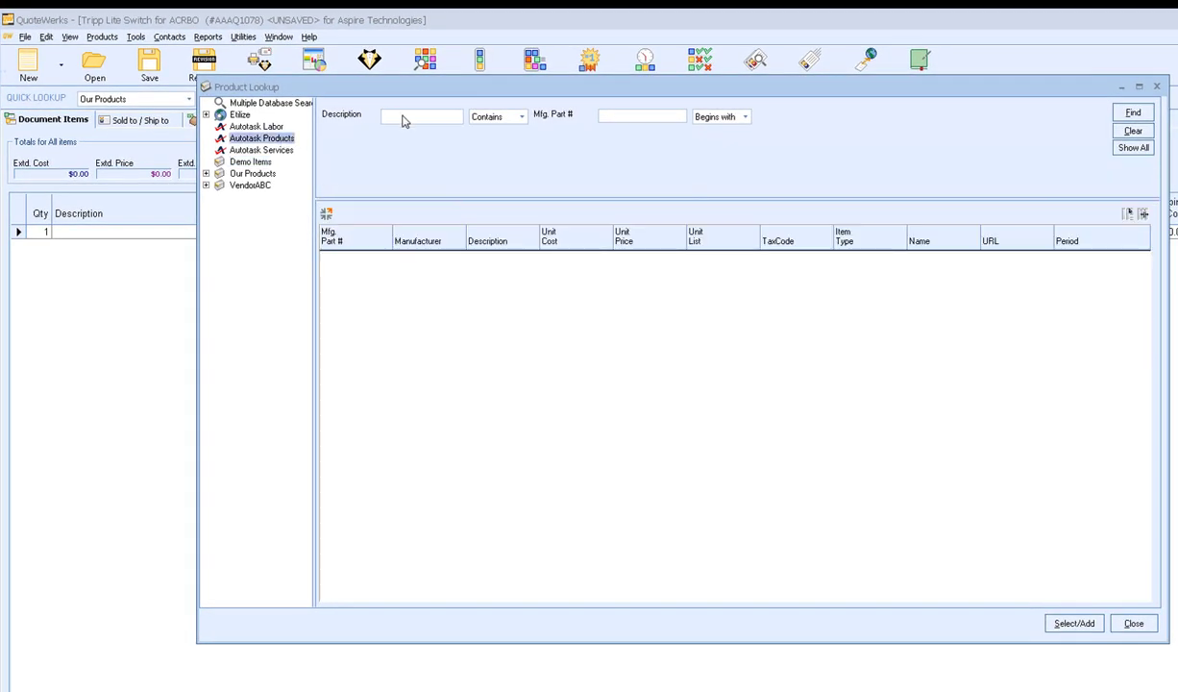
text(sonicwall)
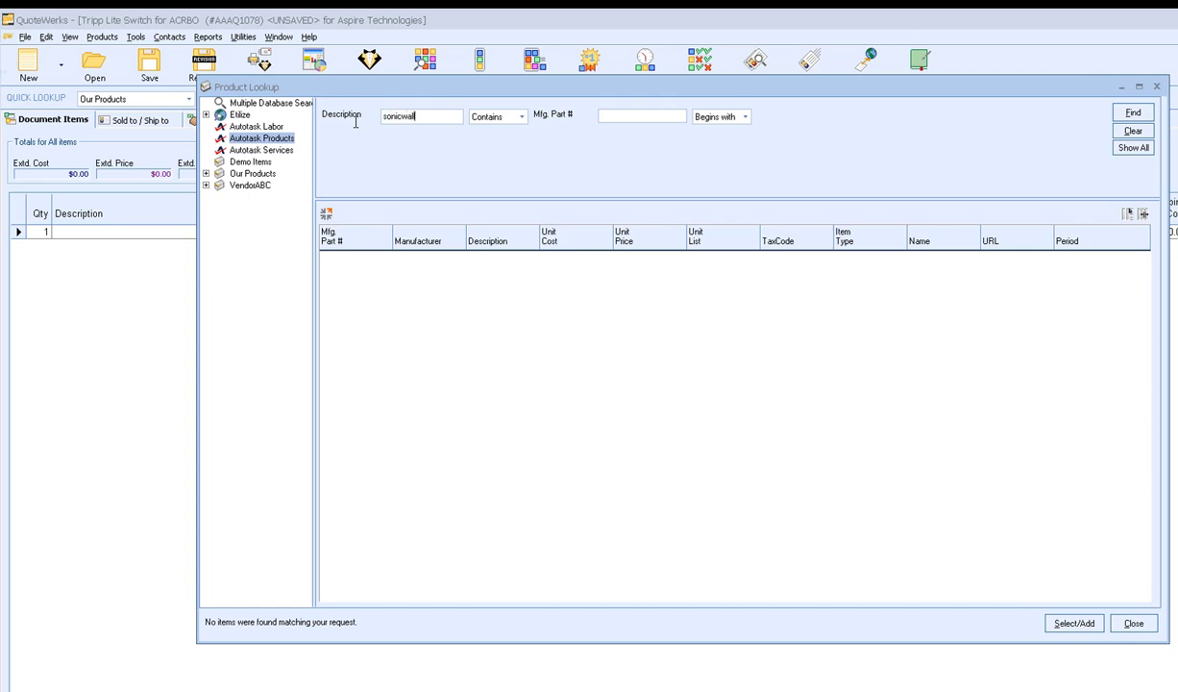
key(Return)
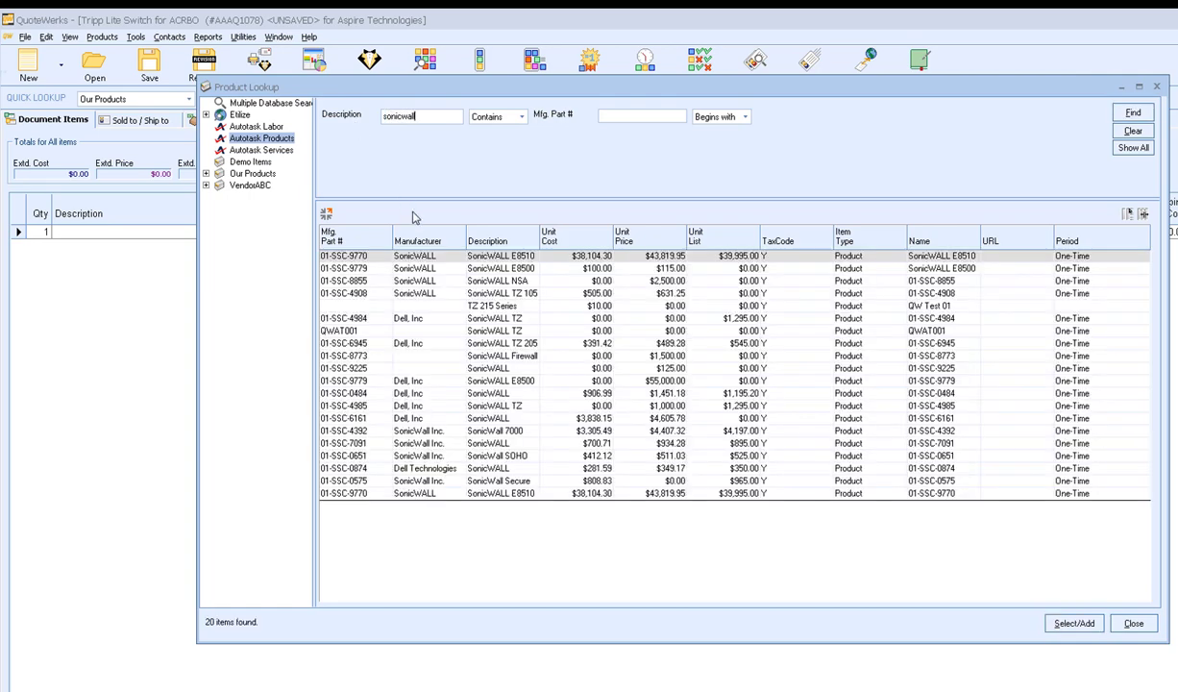
shift+click(489, 274)
right_click(489, 274)
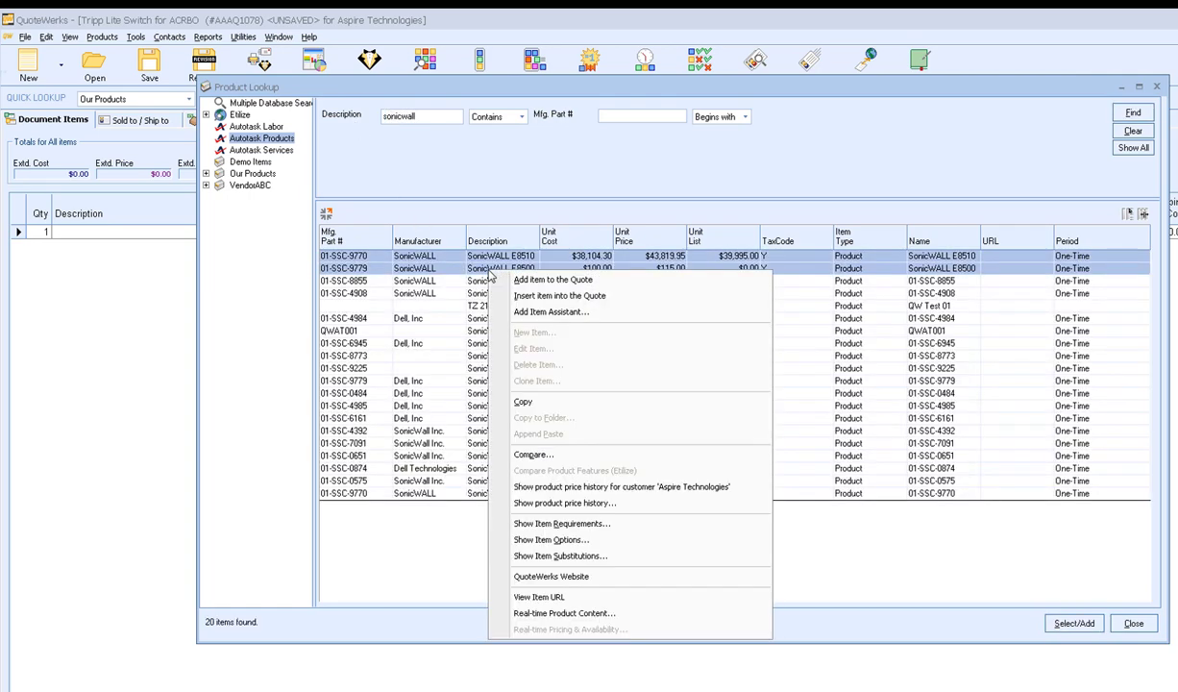
click(523, 280)
click(1132, 626)
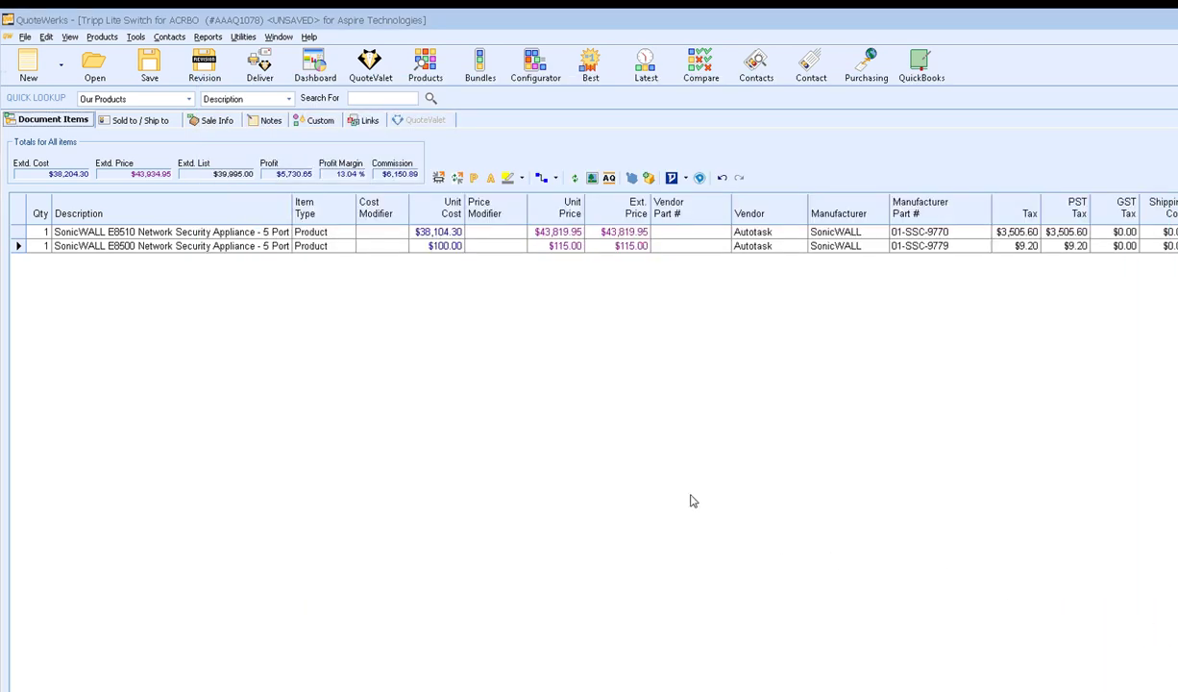
- Save the quote with the linked opportunity's projected close date 30 days out, updating the Autotask quote and skipping the account to-do
click(149, 63)
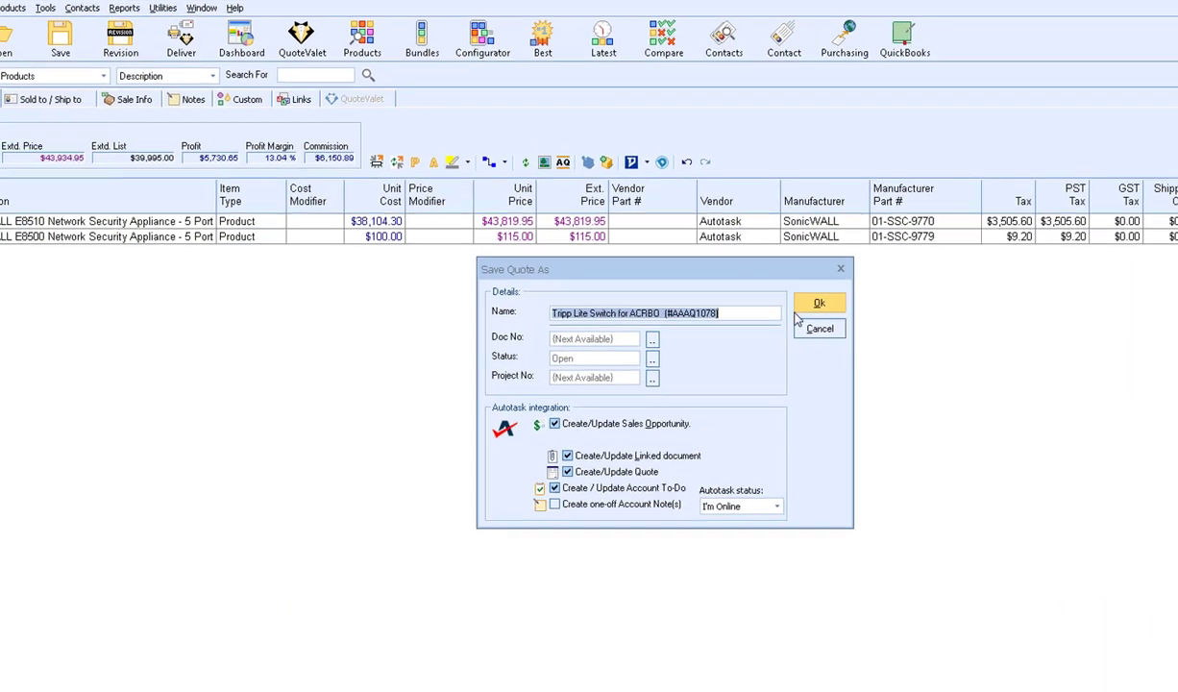
click(782, 304)
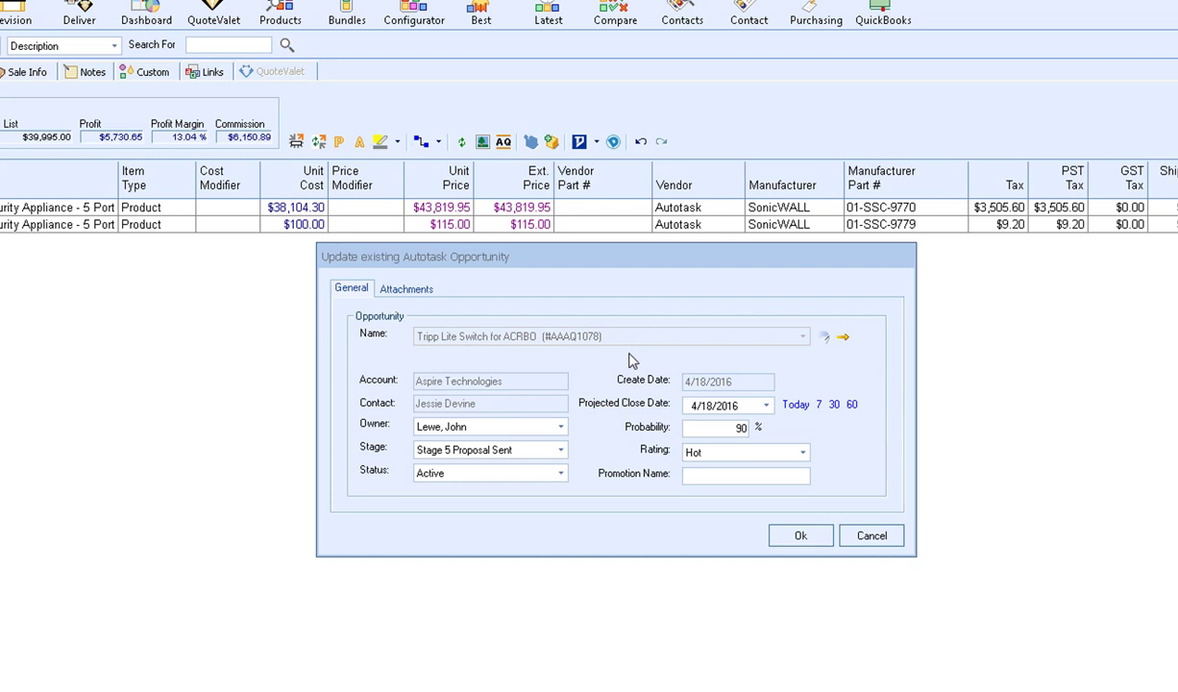
click(802, 405)
click(833, 405)
click(800, 538)
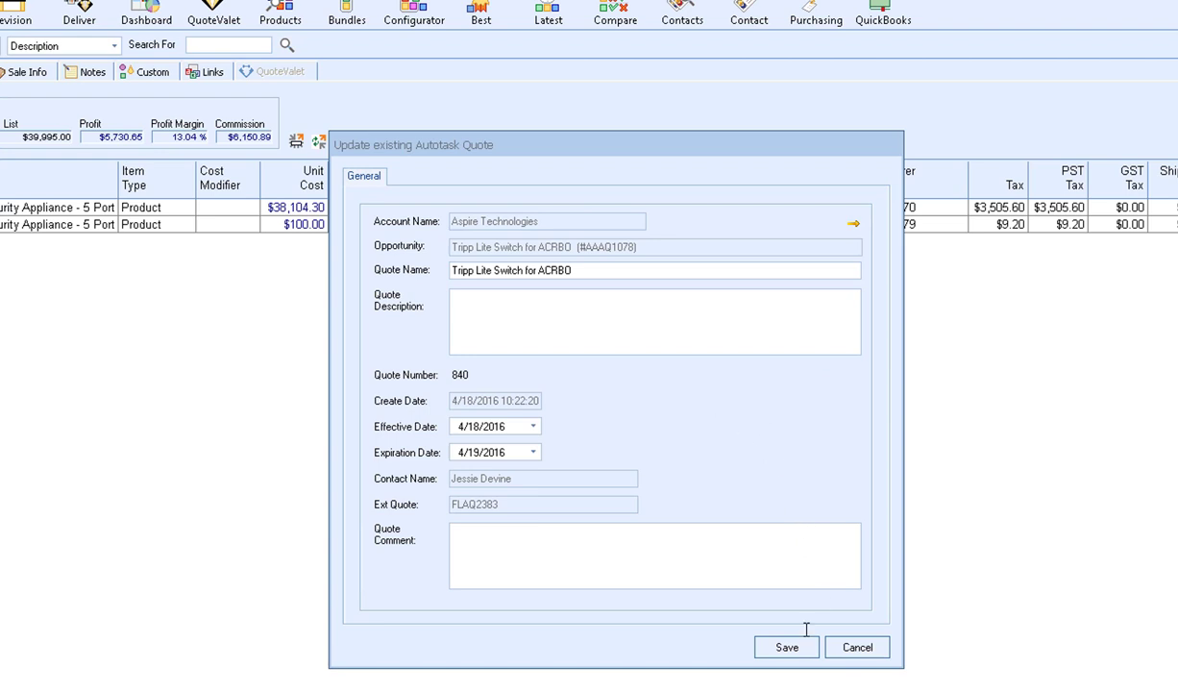
click(759, 646)
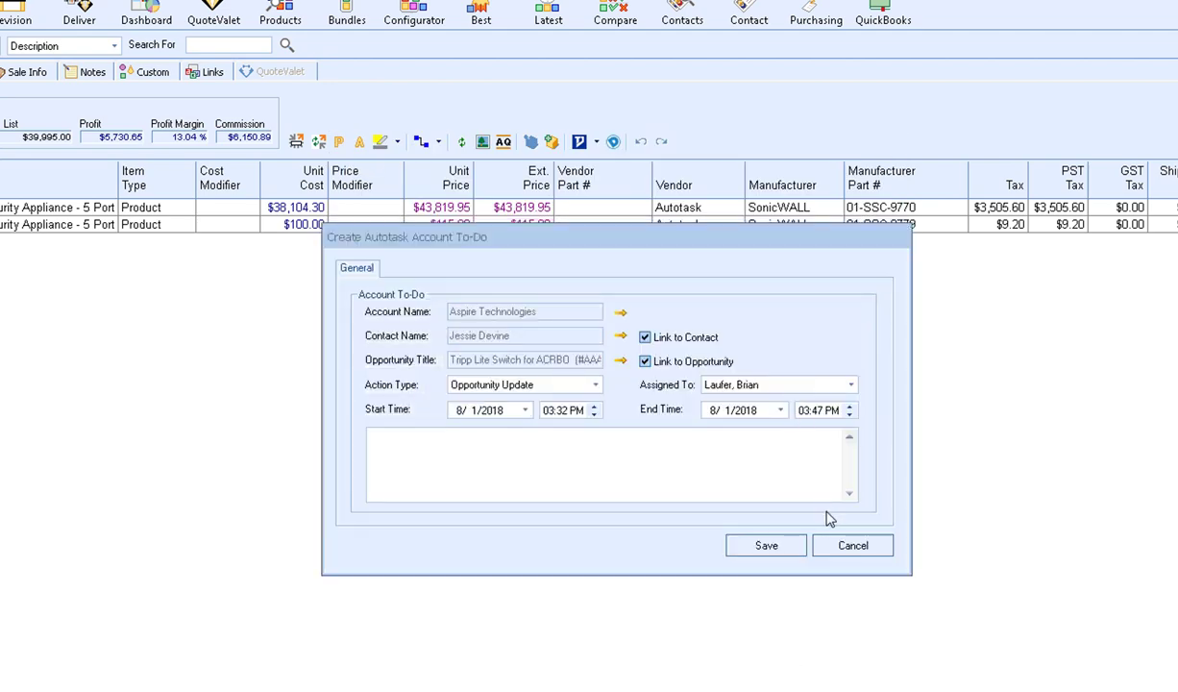
click(849, 545)
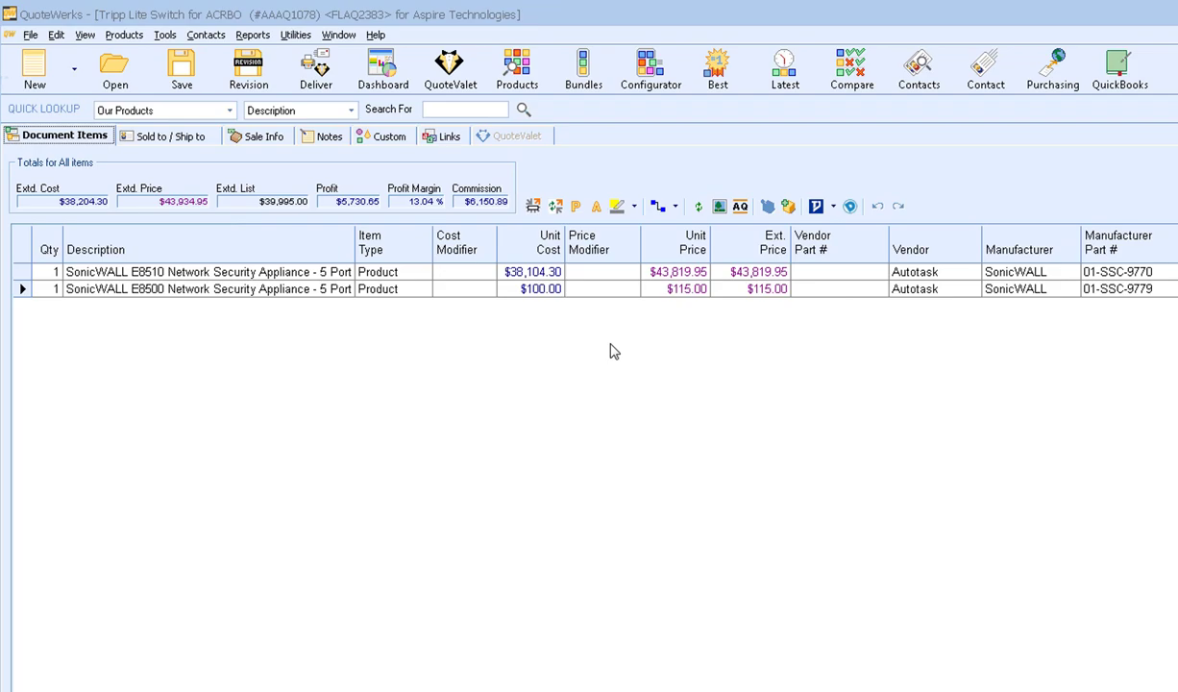
- Filter the purchasing items to vendor Autotask Products and select the SonicWALL TZ 205, TZ 105 and E8510 items
click(1055, 75)
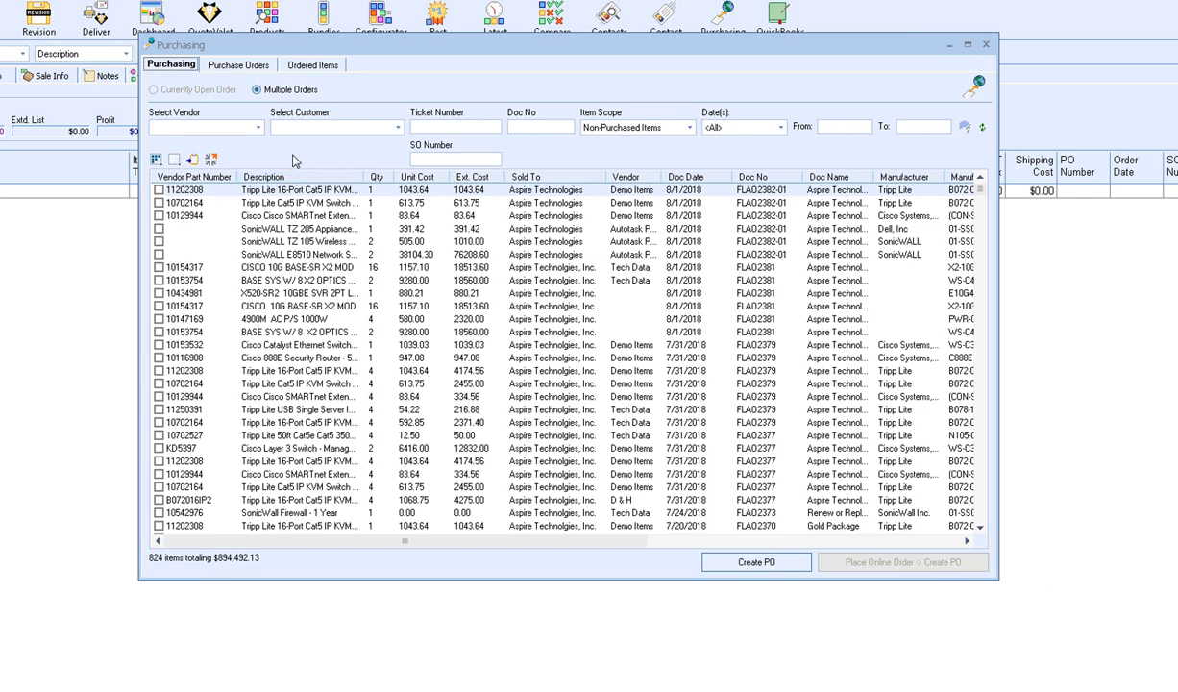
click(256, 127)
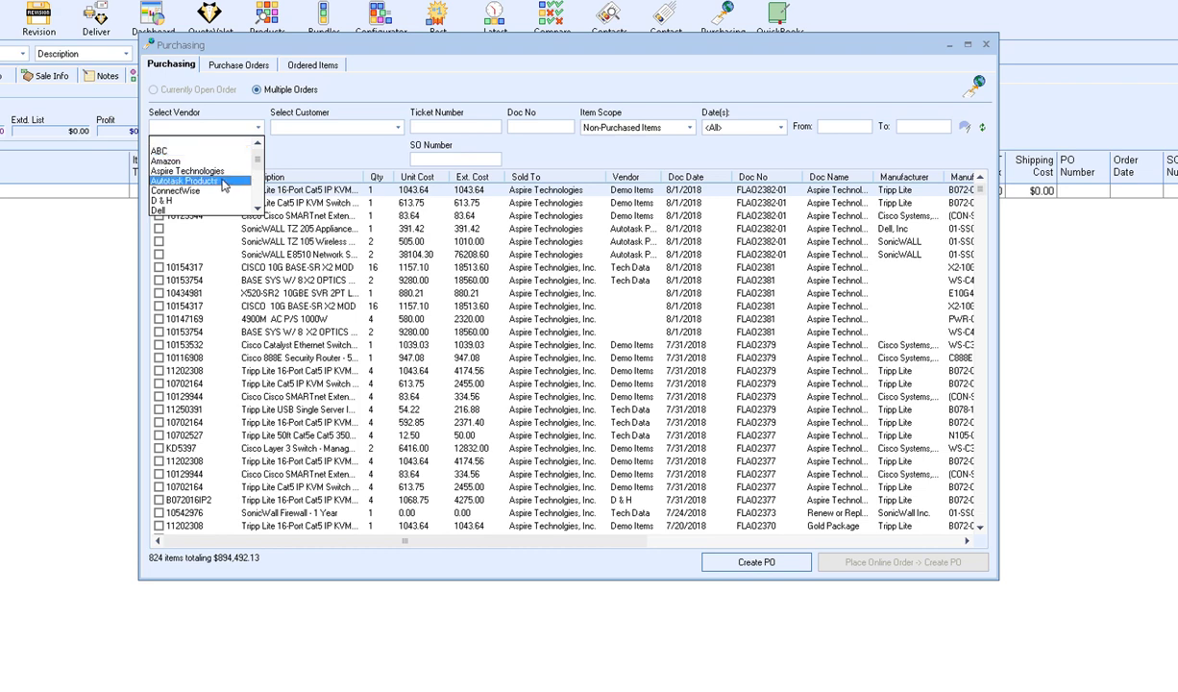
click(213, 181)
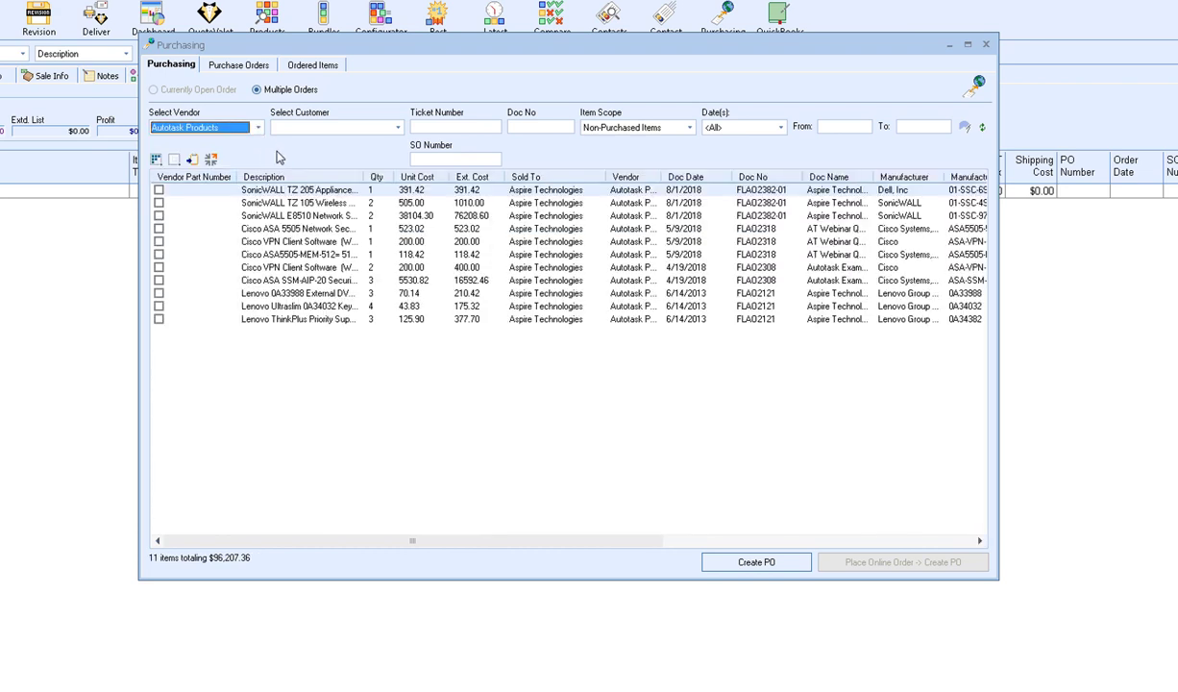
click(159, 189)
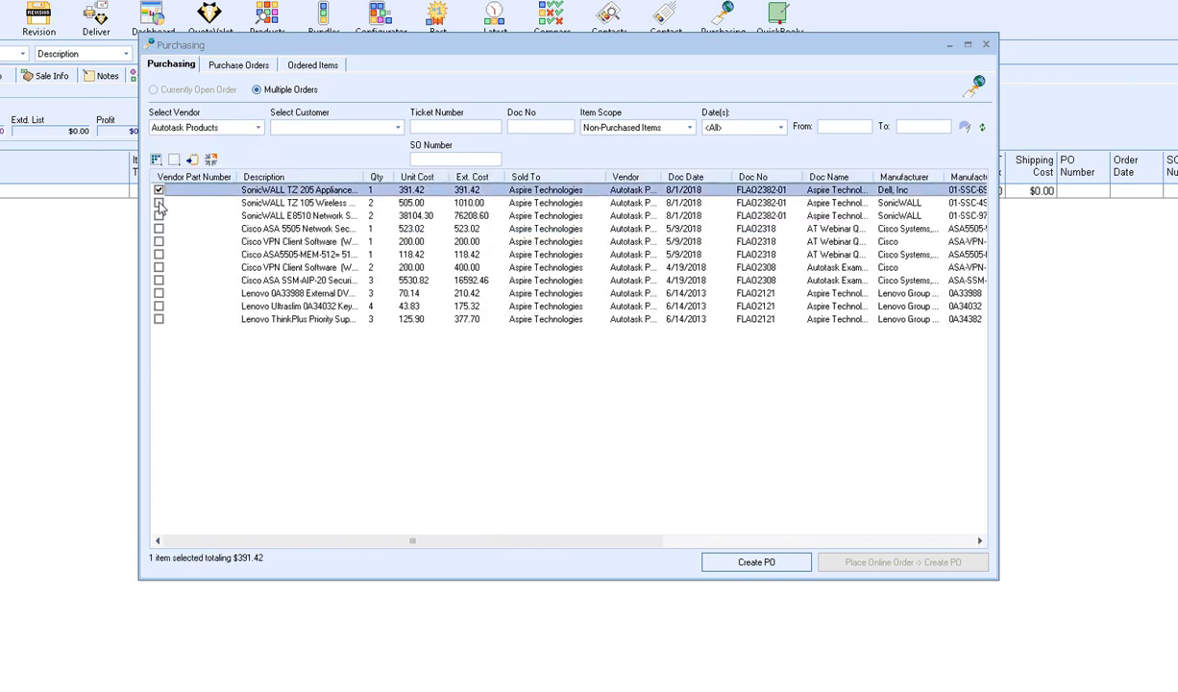
click(159, 203)
click(159, 216)
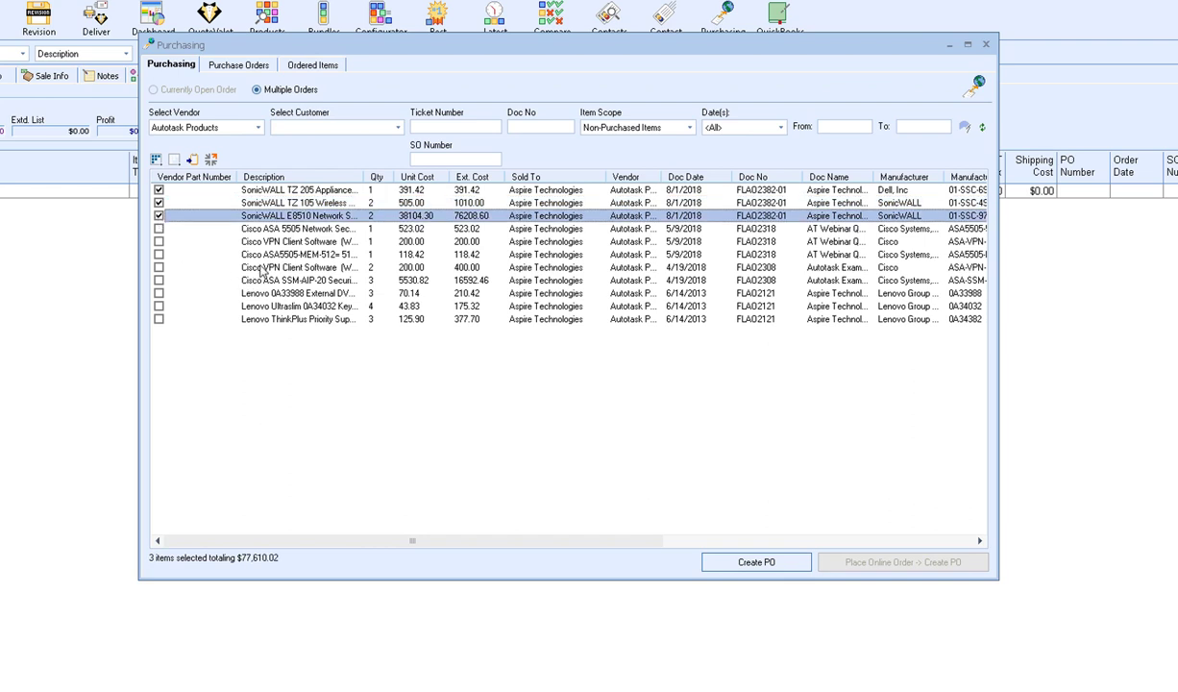
- Create a purchase order for the selected items using the next available PO number, with export to Autotask enabled
click(757, 563)
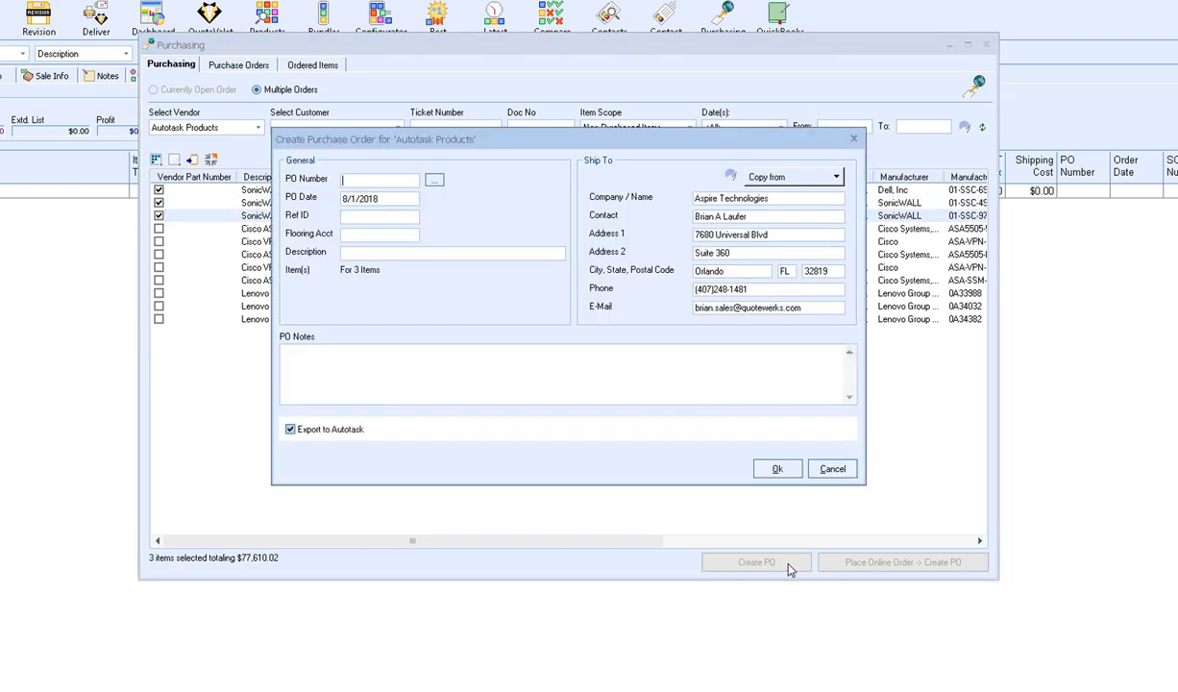
click(433, 183)
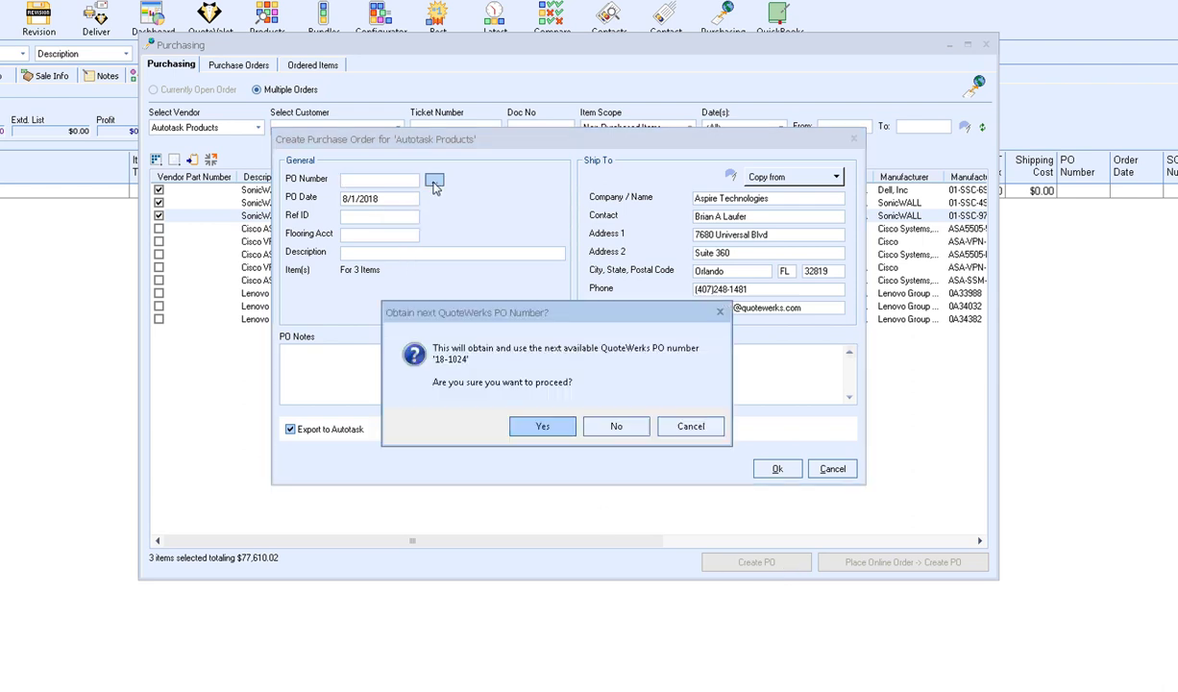
click(547, 426)
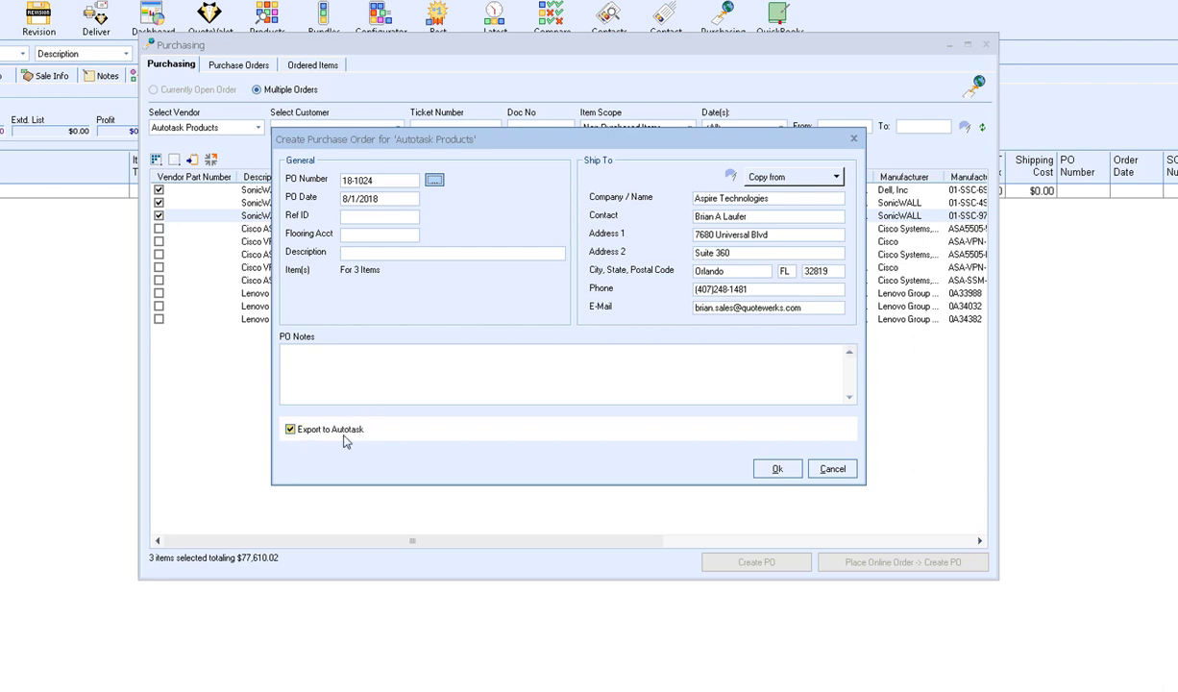
click(778, 468)
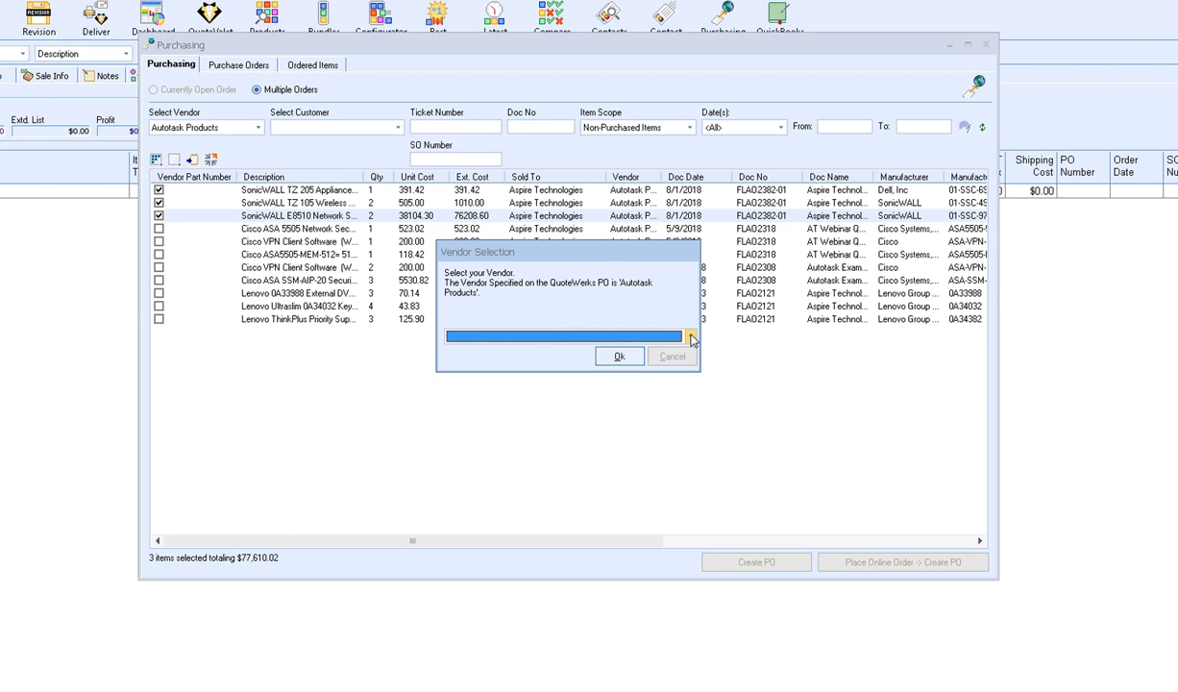
- Complete the Autotask purchase order export with Autotask Corporation as the vendor and Main Office as the inventory location
click(690, 336)
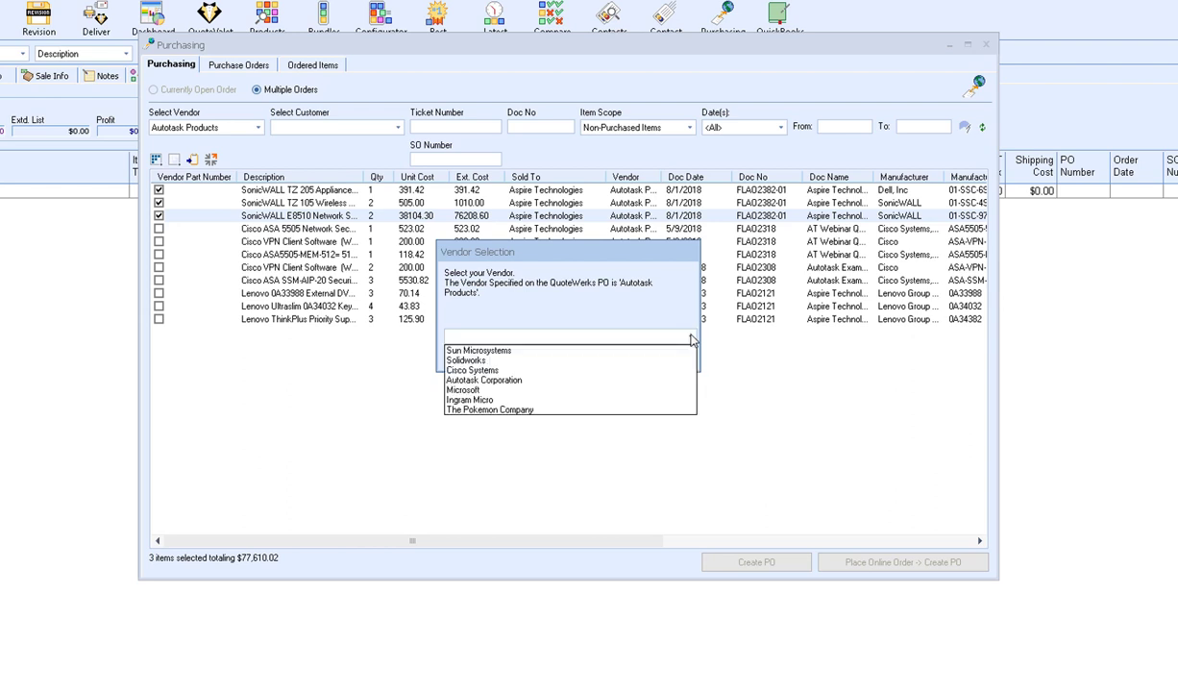
click(524, 382)
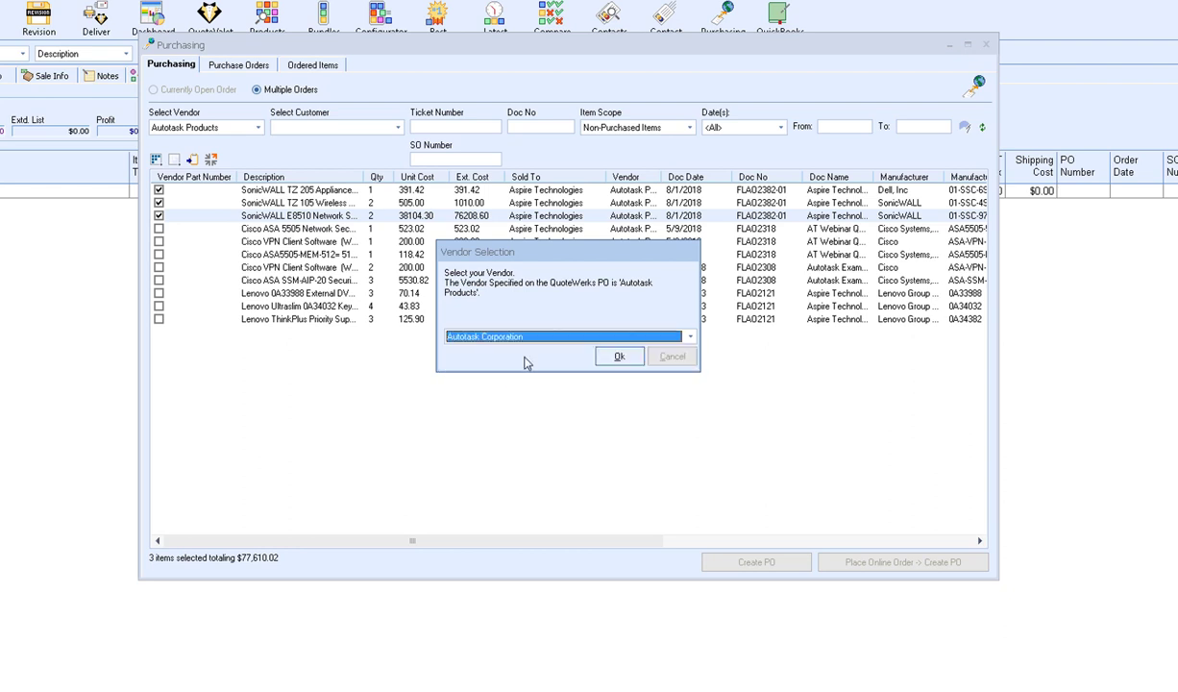
click(627, 360)
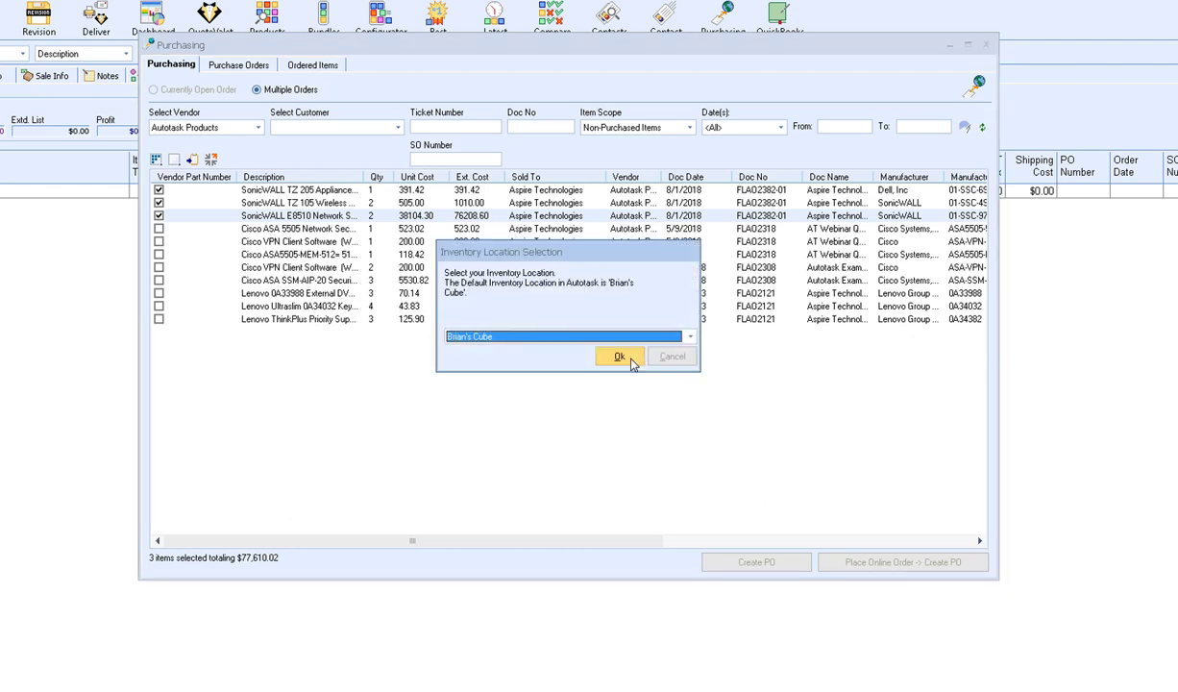
click(547, 337)
click(547, 348)
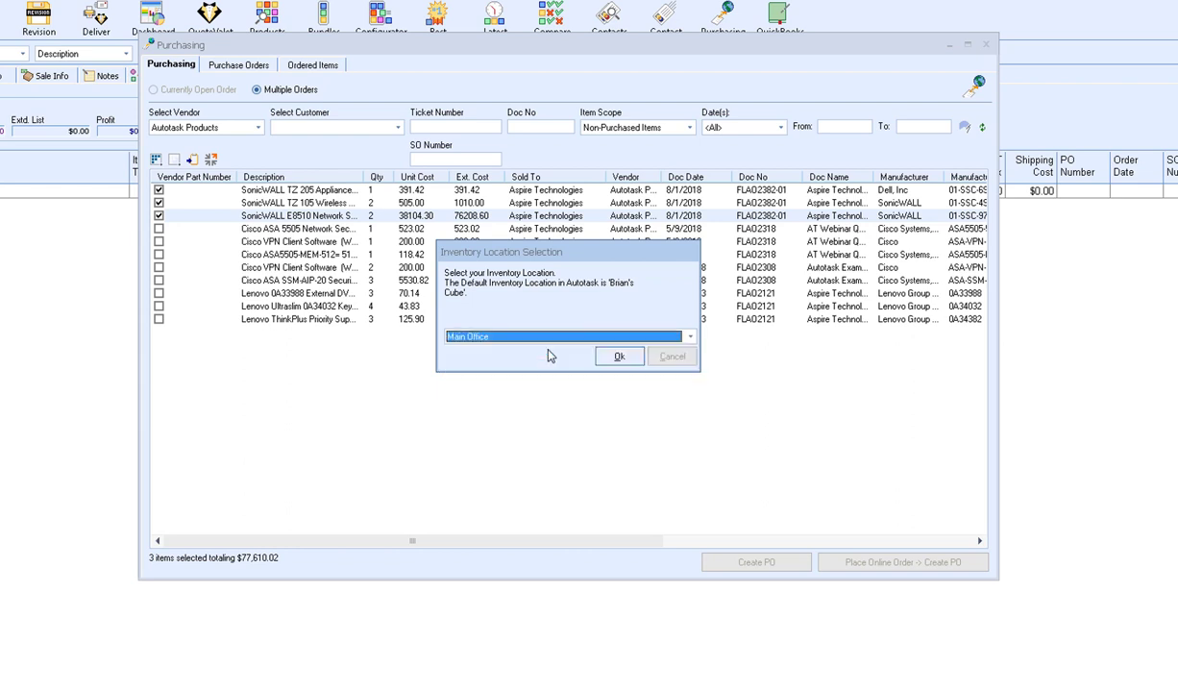
click(619, 356)
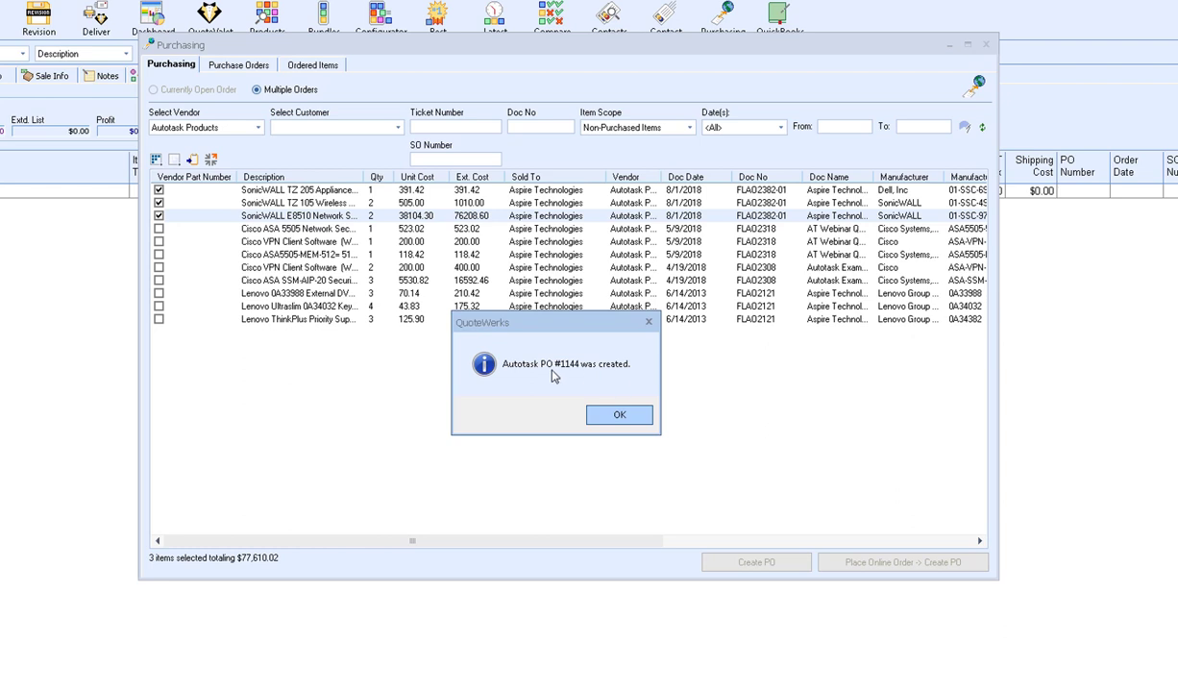
click(623, 411)
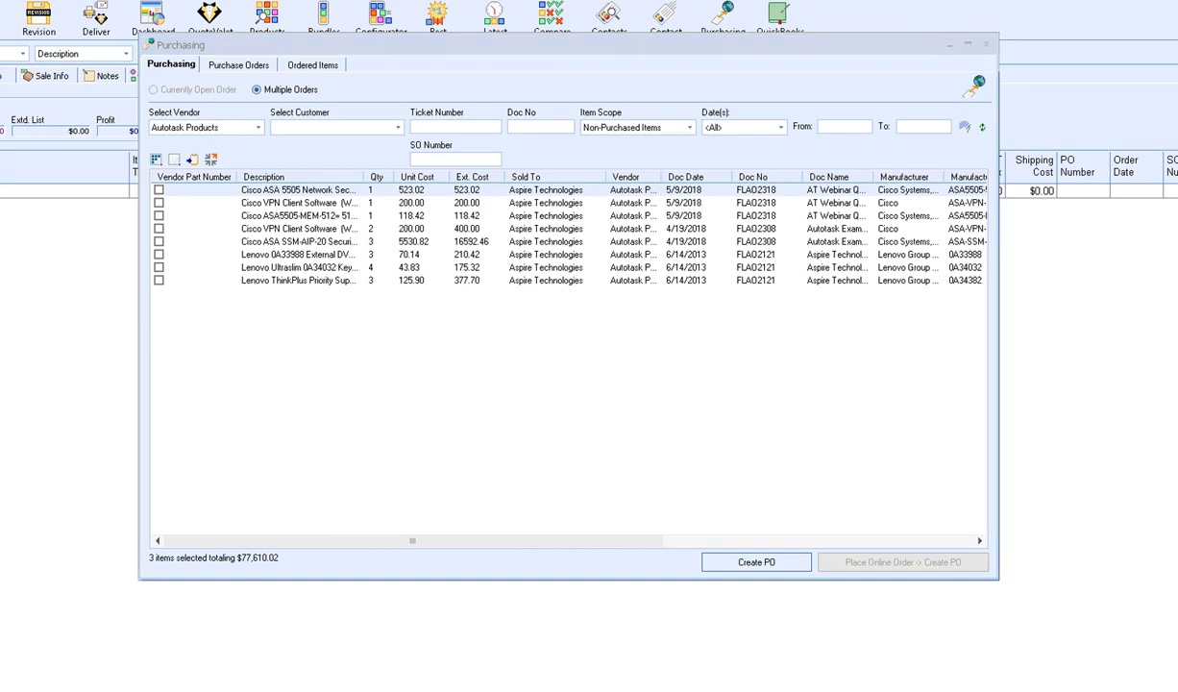
- Switch to Autotask, search the inventory purchase orders for all statuses and check the new Autotask Corporation entry
key(alt+Tab)
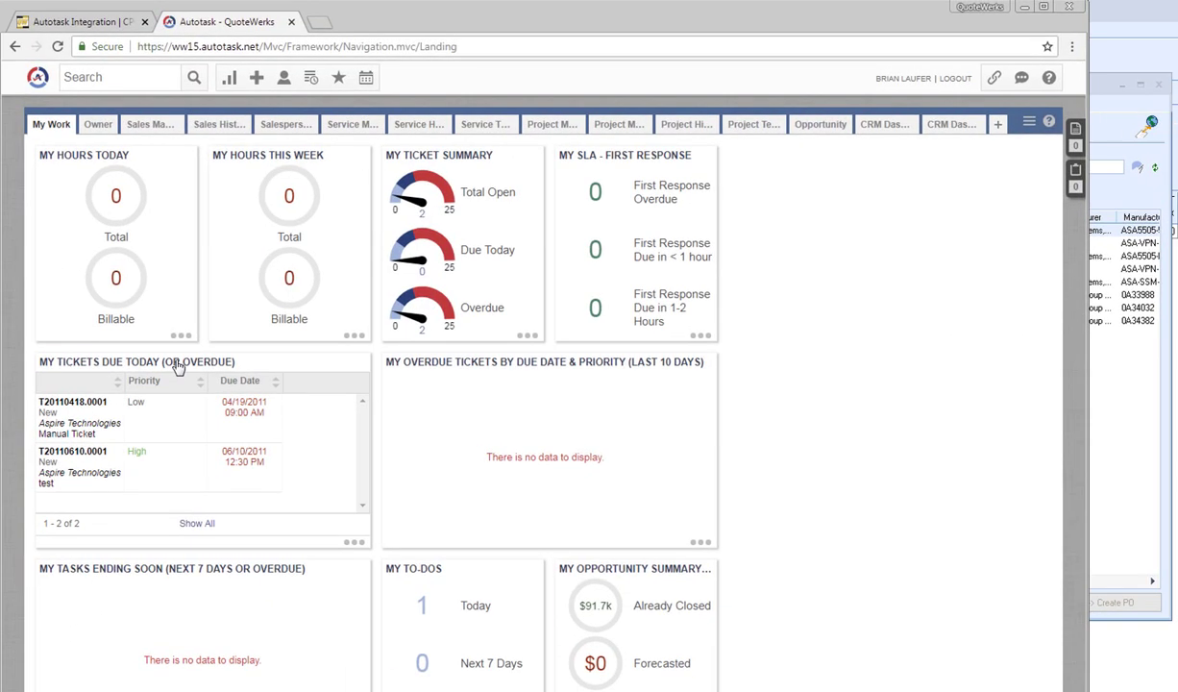
click(48, 81)
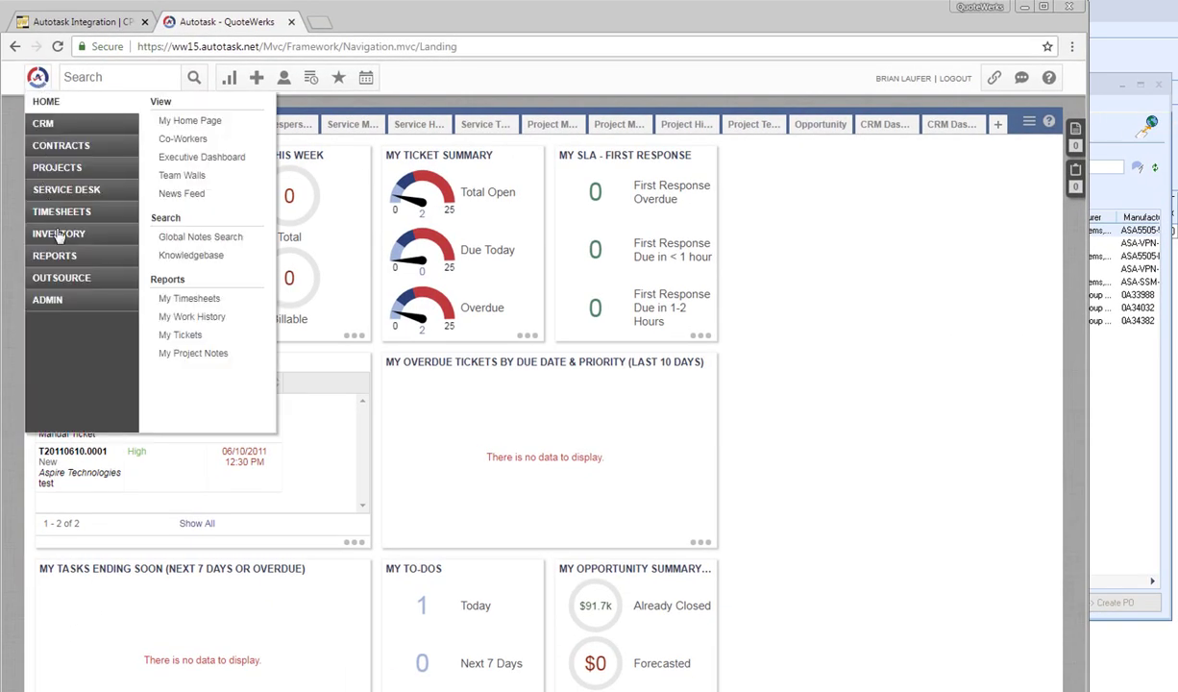
mouse_move(58, 234)
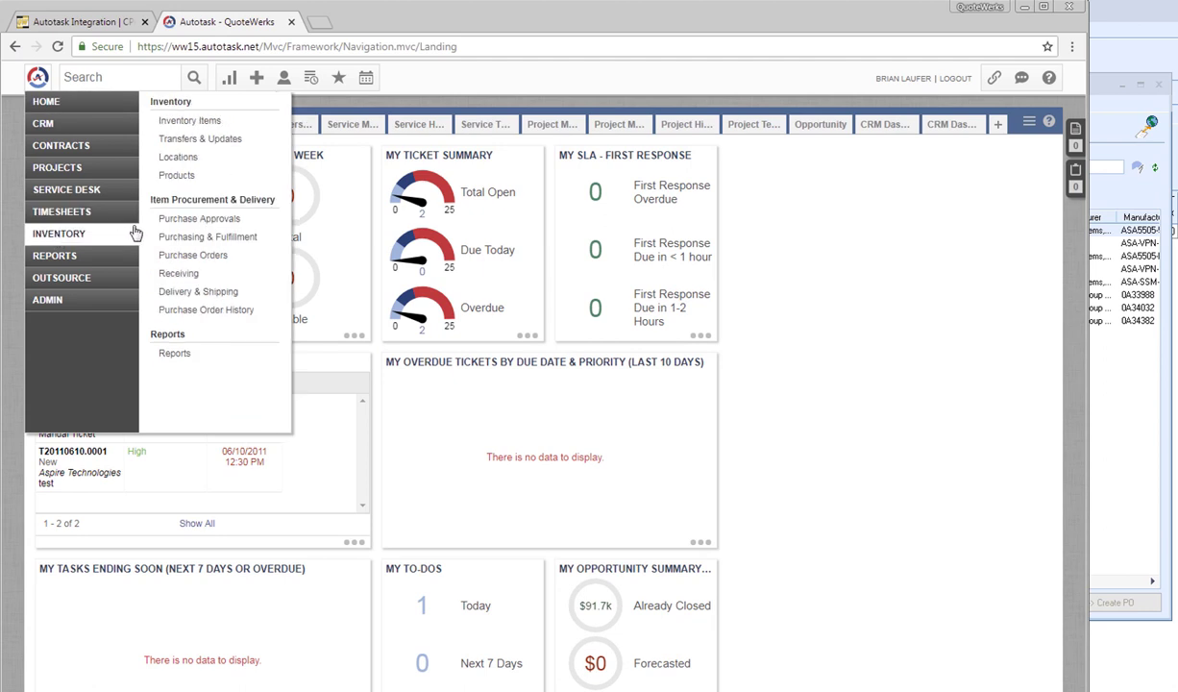
click(197, 254)
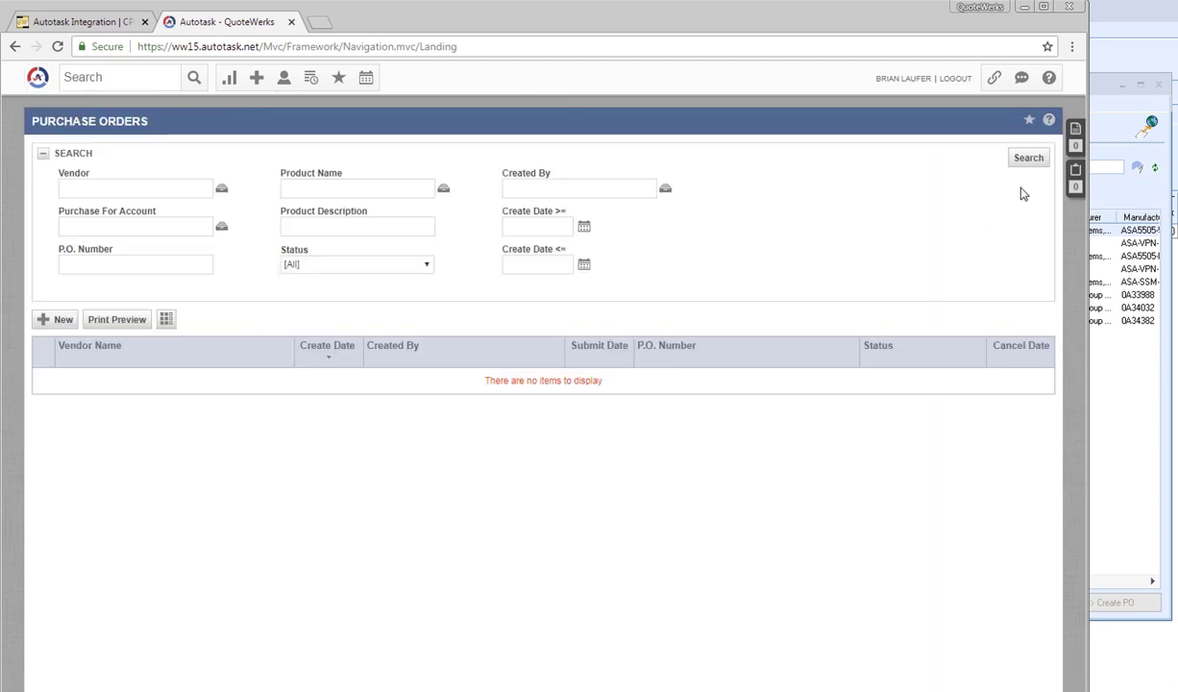
click(1027, 158)
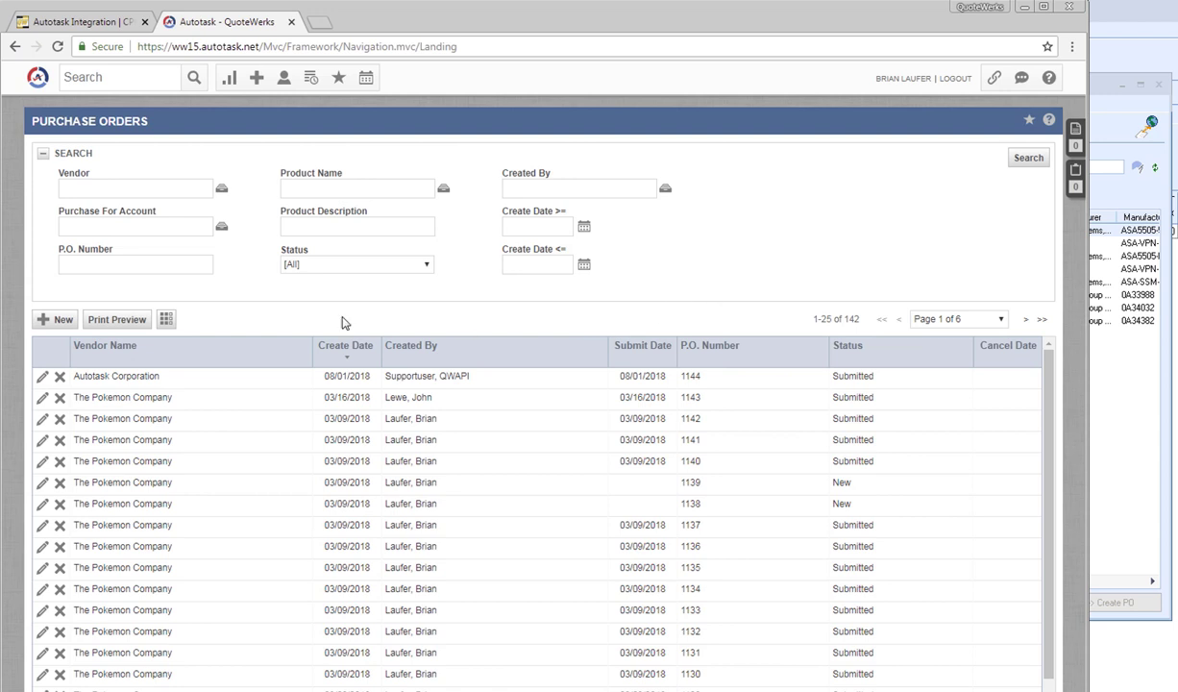
click(125, 382)
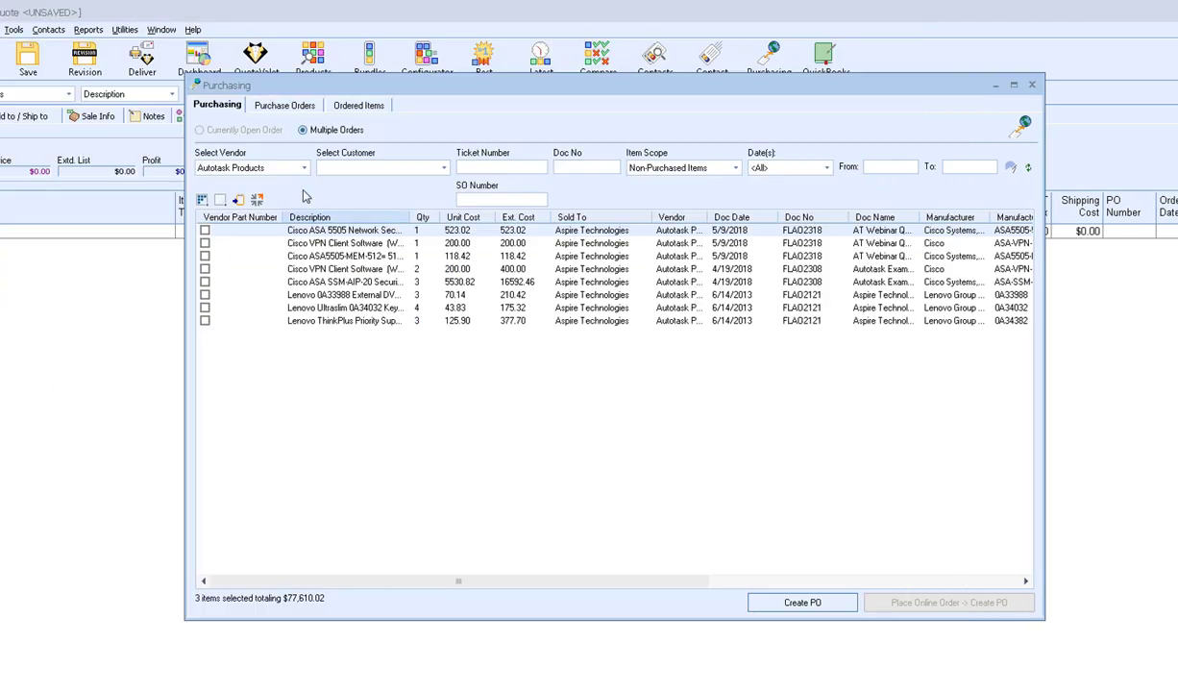
- Back in QuoteWerks, filter the purchase orders to Today and view the line items of the Autotask Products order
click(278, 106)
click(675, 140)
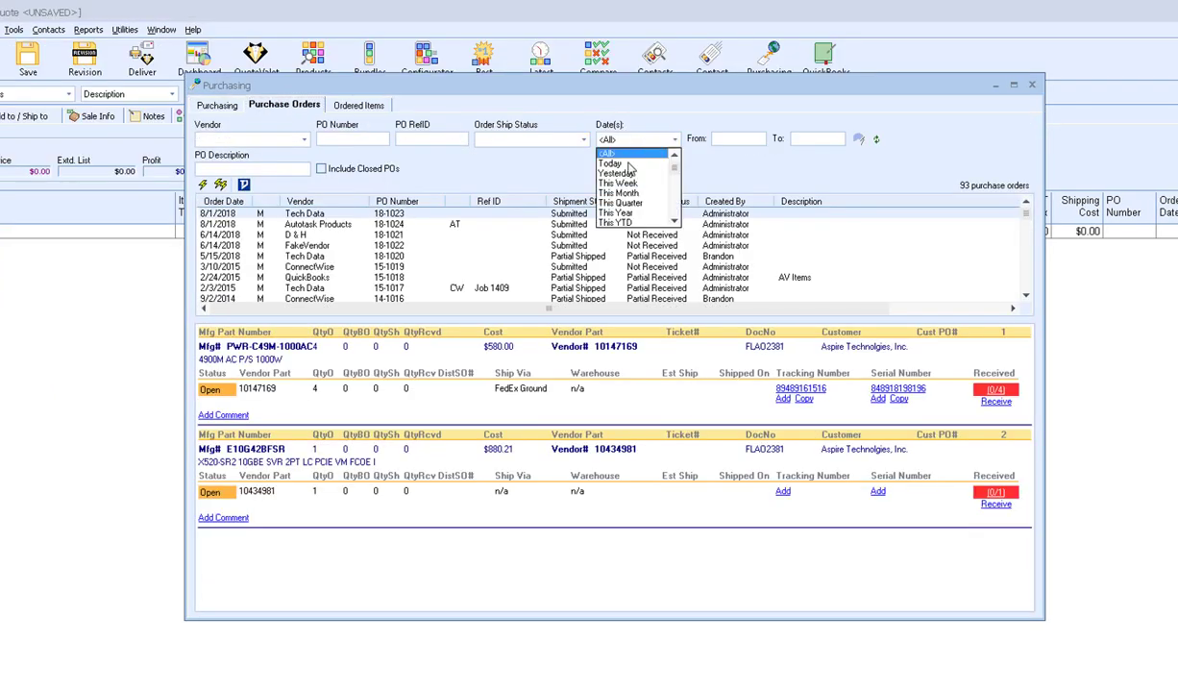
click(620, 162)
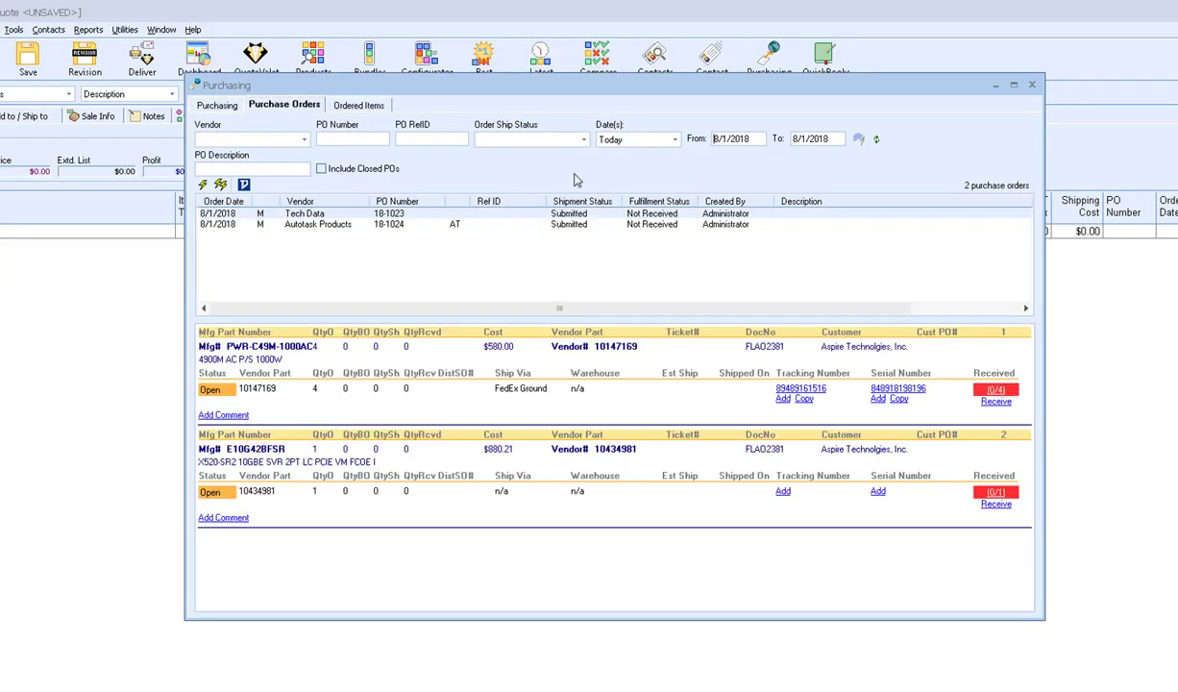
click(309, 225)
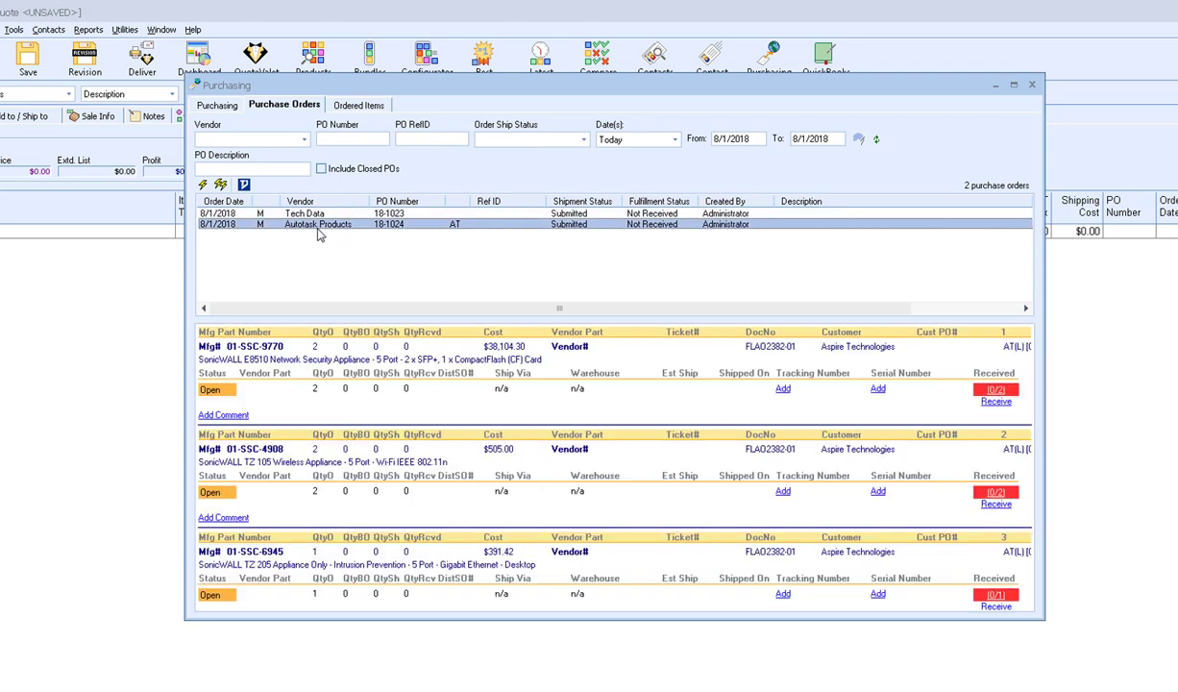
- Receive a quantity of 2 for item 01-SSC-9770 on the Autotask Products order, with serial number 1895616
click(995, 403)
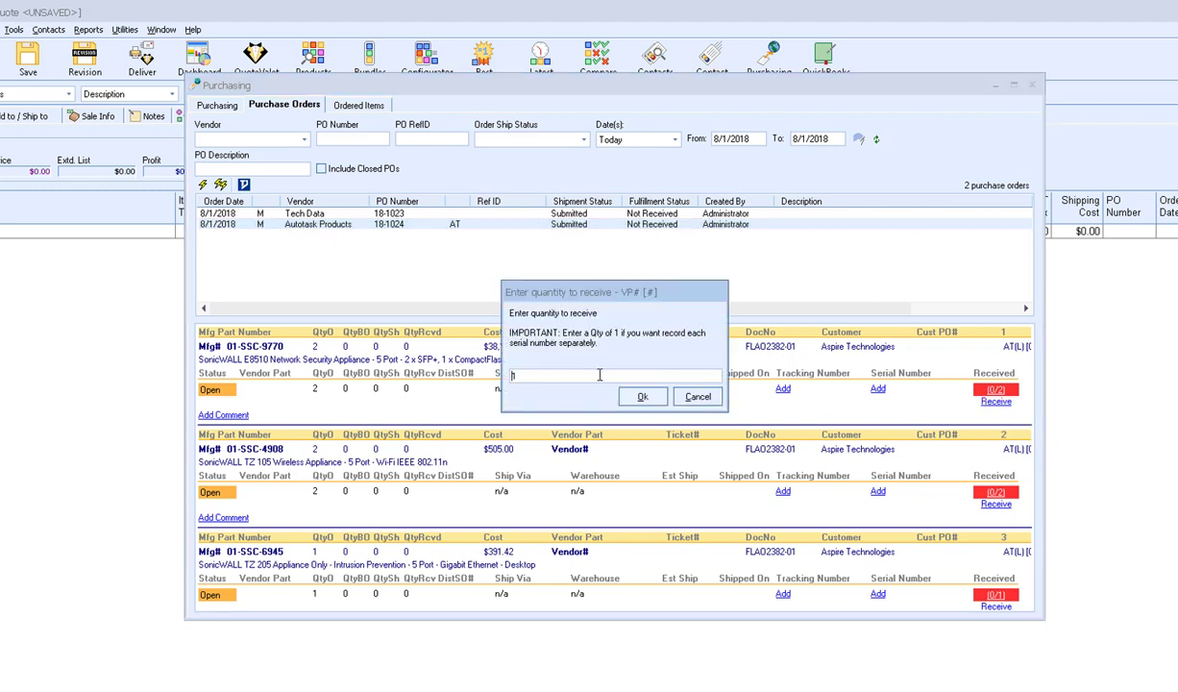
text(2)
click(642, 397)
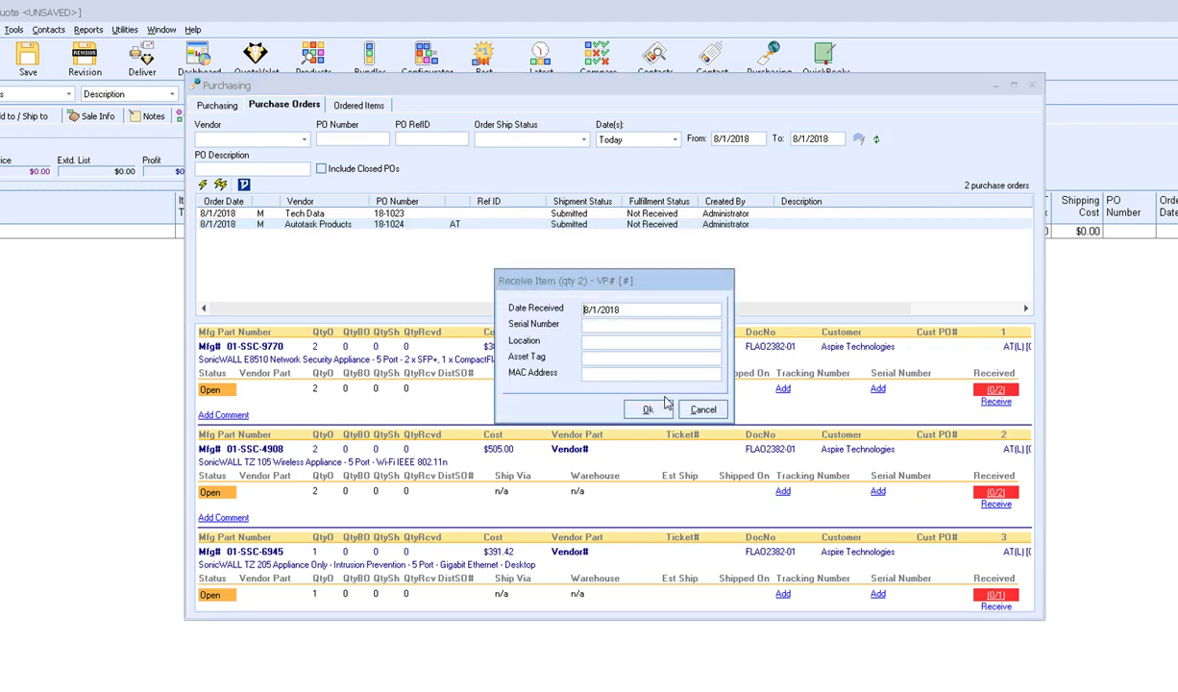
click(595, 327)
click(647, 410)
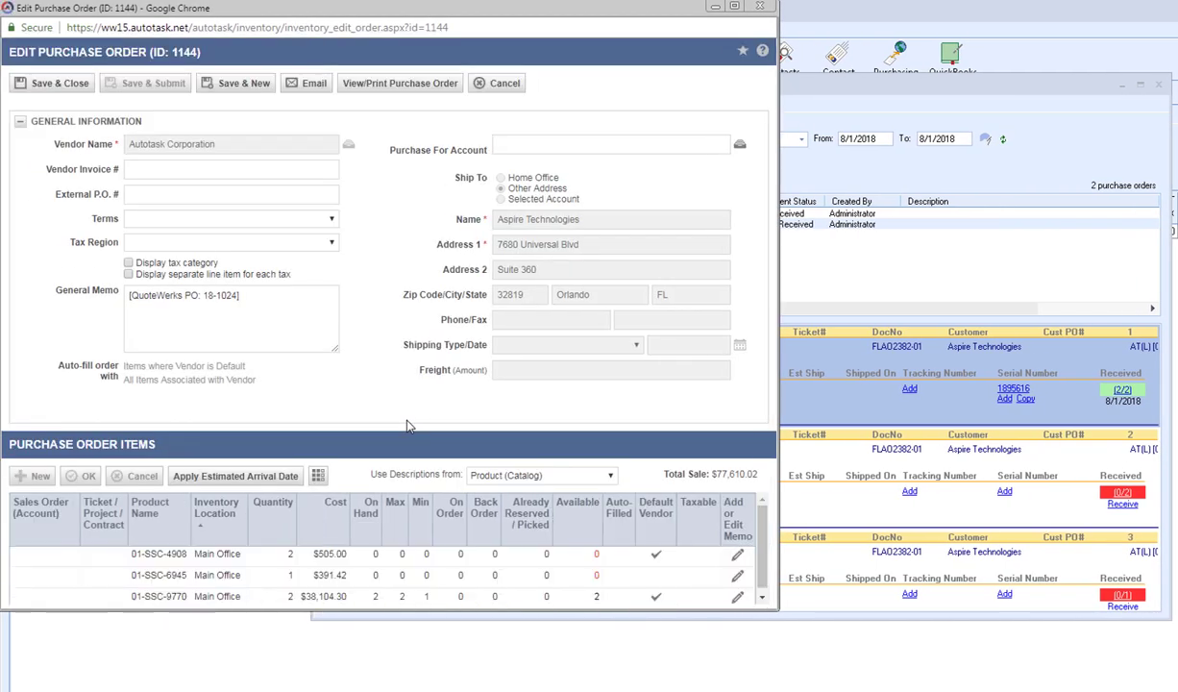
- Check the available quantity of 01-SSC-9770 in the Autotask purchase order's item list, and return to QuoteWerks
drag(776, 608, 846, 663)
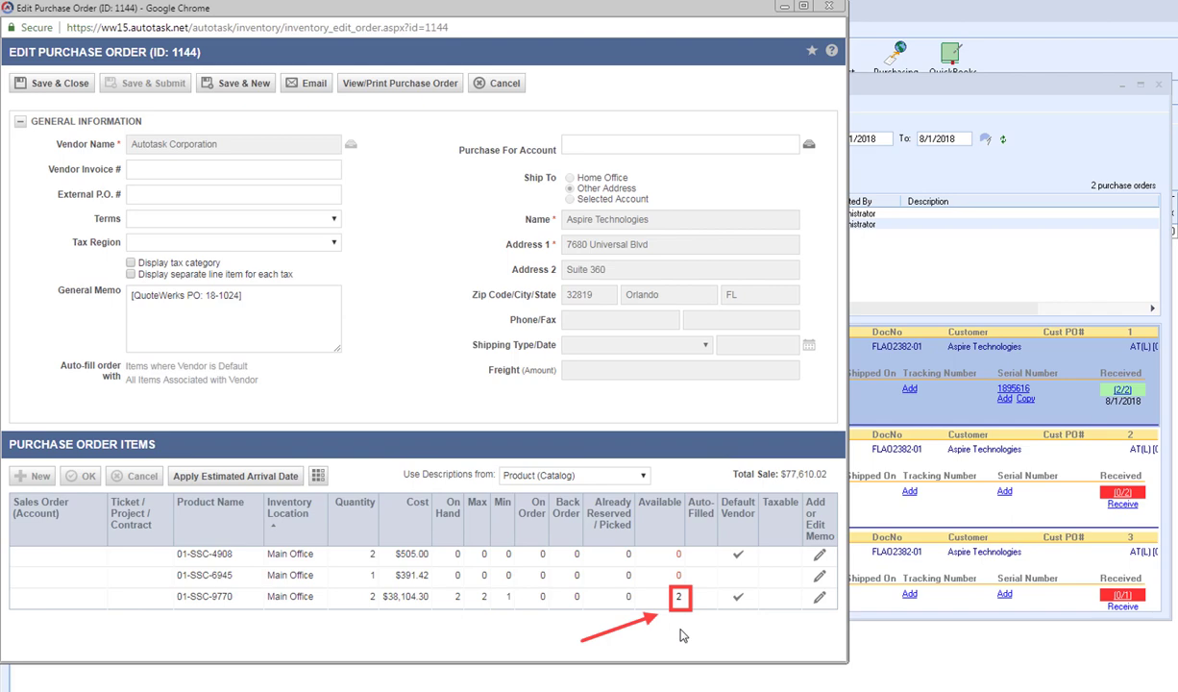
click(949, 169)
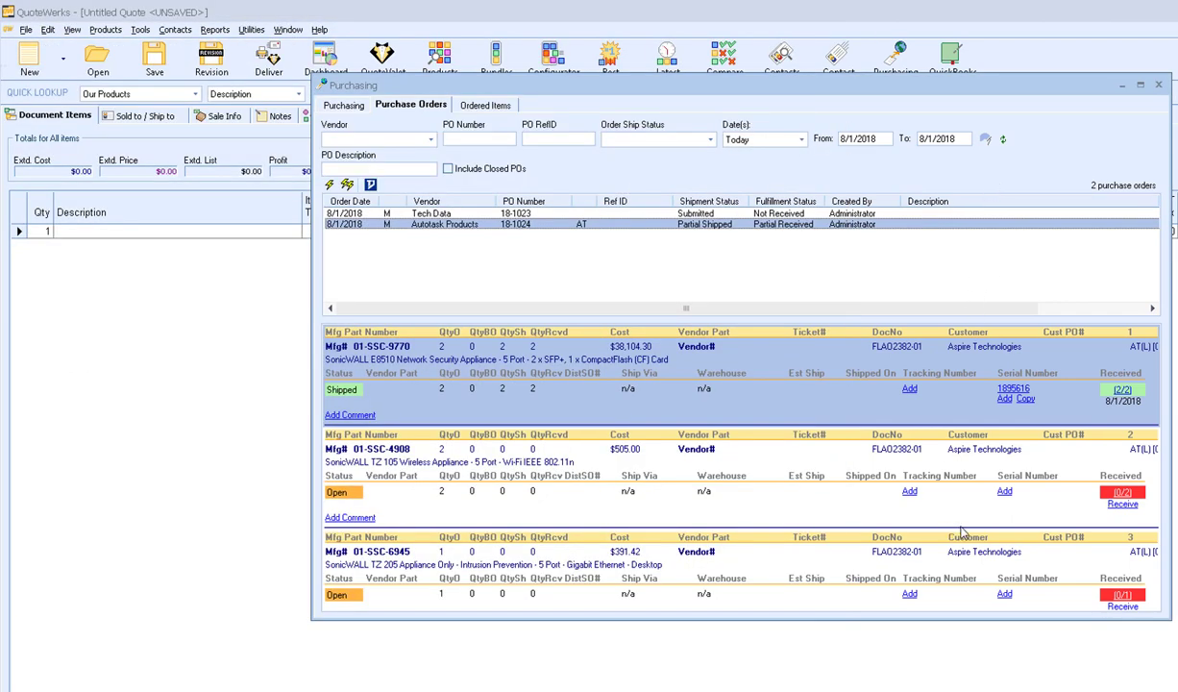
- Receive a quantity of 2 for item 01-SSC-4908 with serial number 894198198, and close the Purchasing window
click(1121, 503)
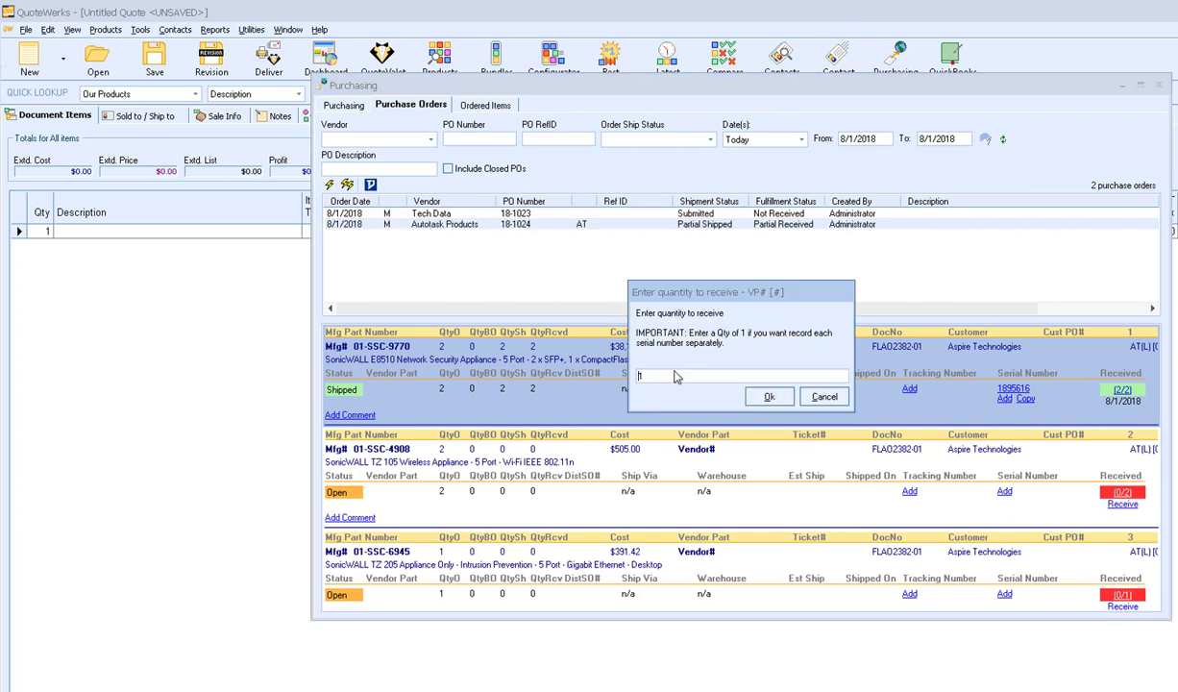
text(2)
click(770, 399)
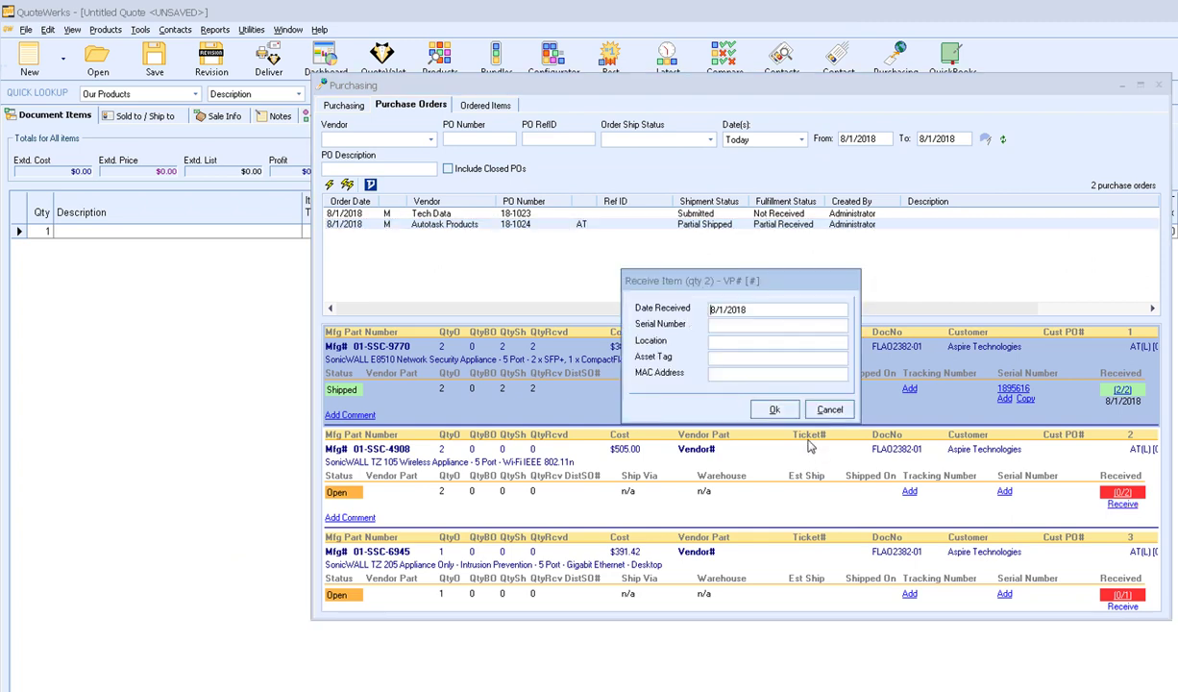
text(894198198)
click(775, 410)
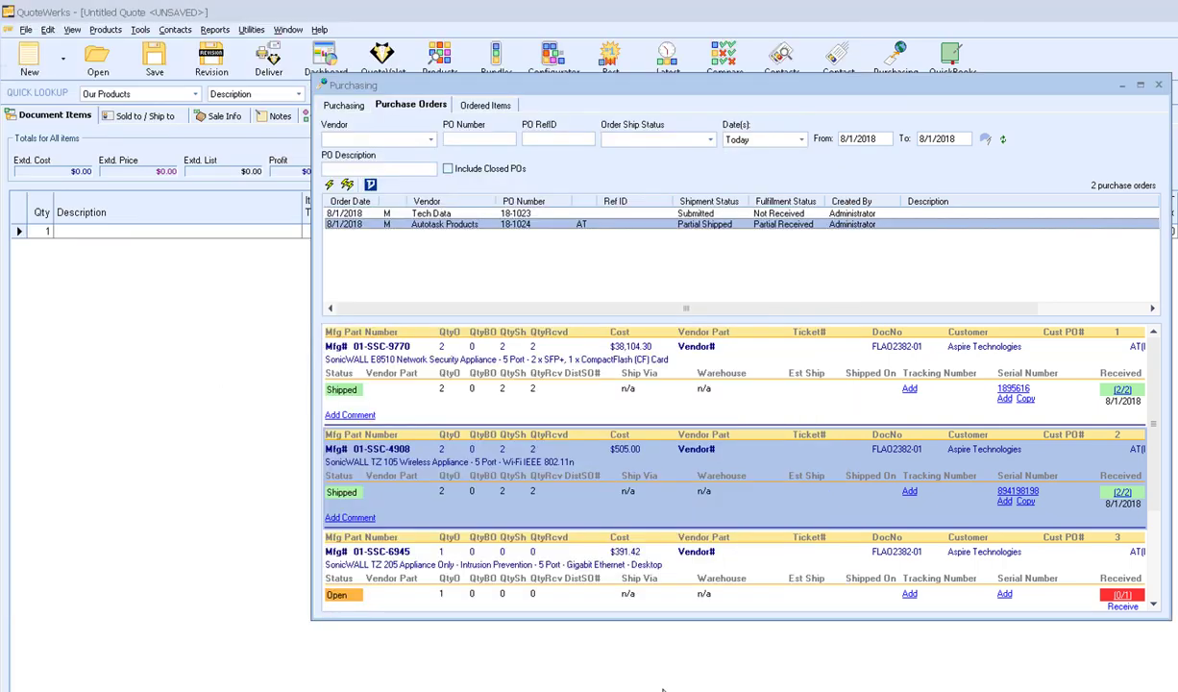
click(1158, 85)
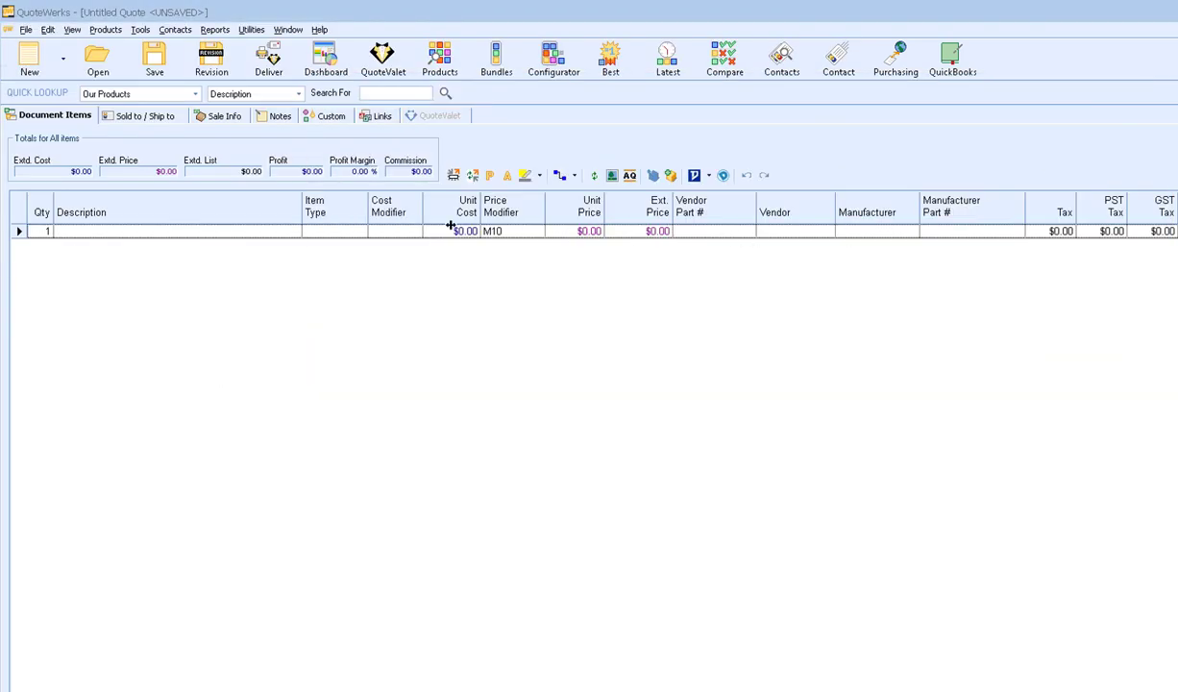